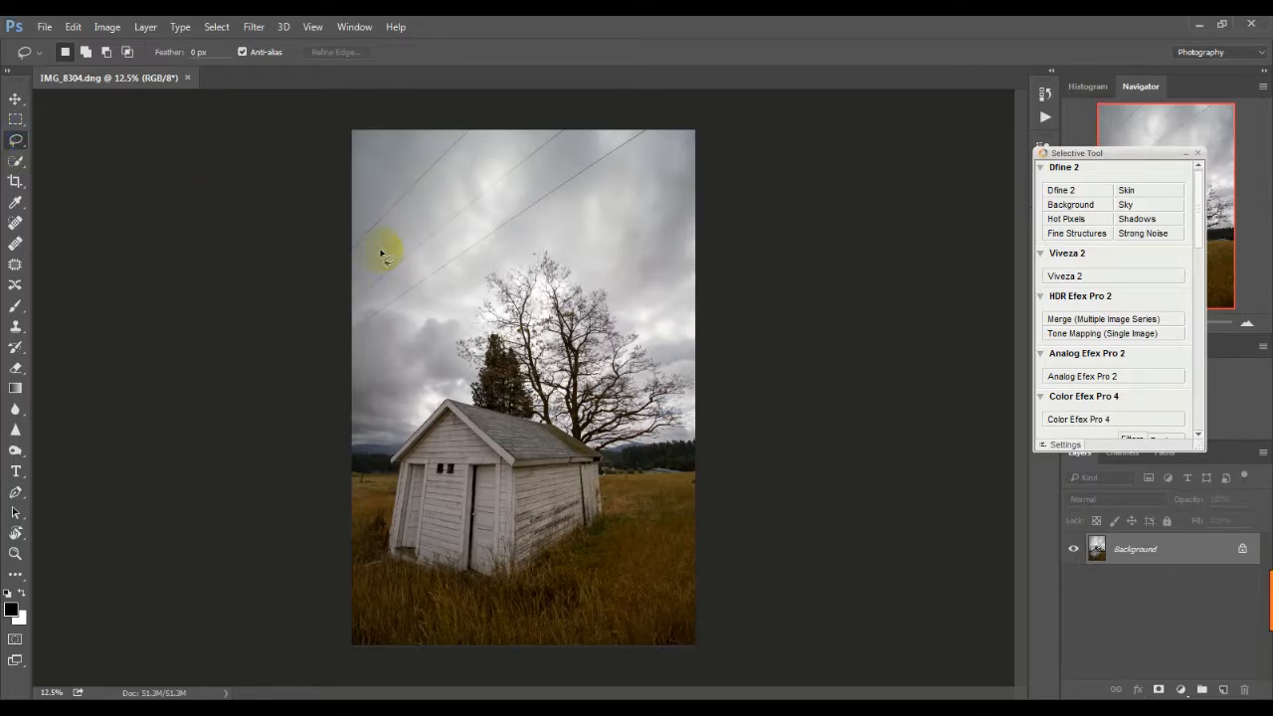
# - Lasso the upper-left power line in the sky, remove it with a Content-Aware fill at 100% opacity, and deselect
pyautogui.moveTo(351, 235)
pyautogui.mouseDown()
pyautogui.moveTo(353, 258)
pyautogui.moveTo(421, 205)
pyautogui.moveTo(477, 129)
pyautogui.moveTo(455, 130)
pyautogui.moveTo(353, 233)
pyautogui.mouseUp()
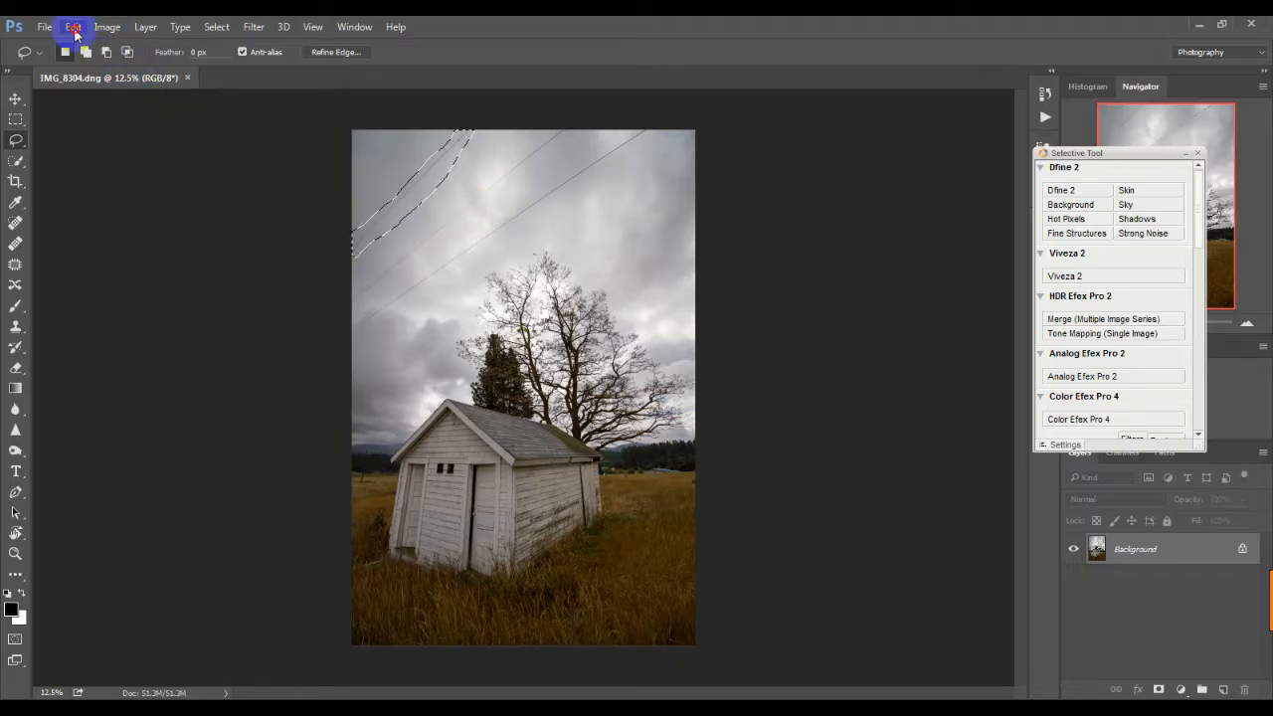
pyautogui.click(74, 33)
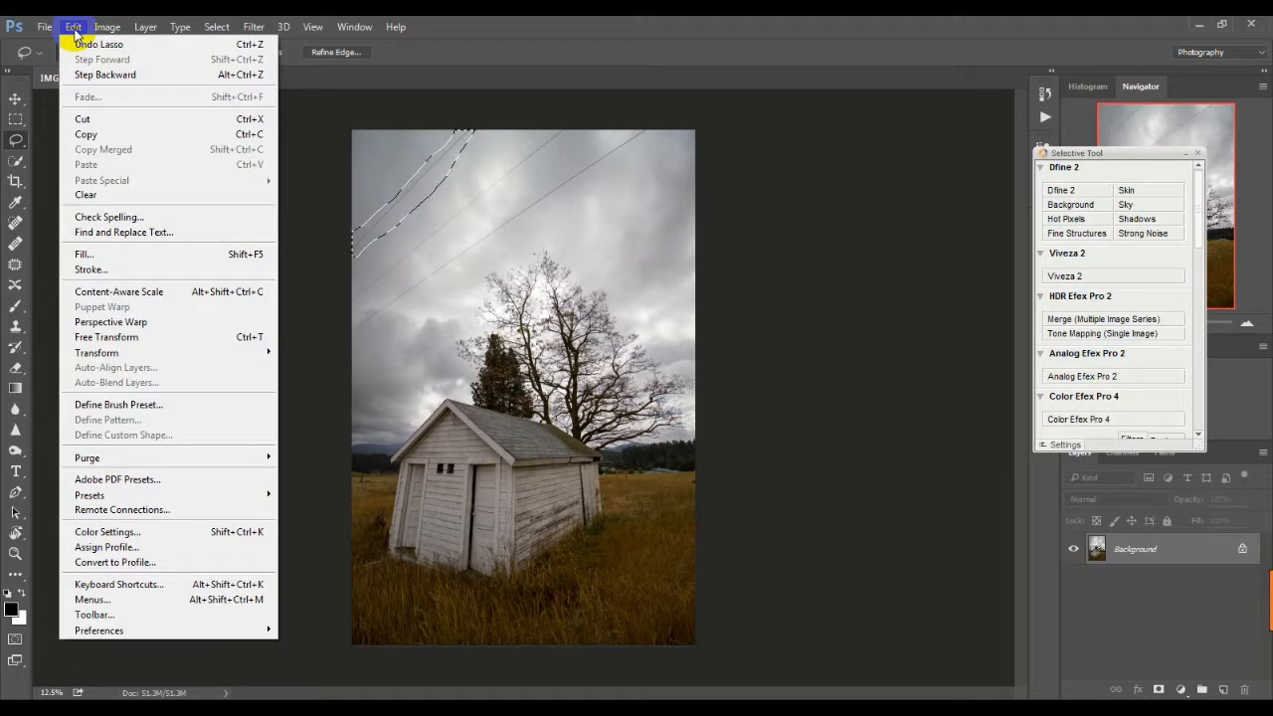
pyautogui.click(125, 257)
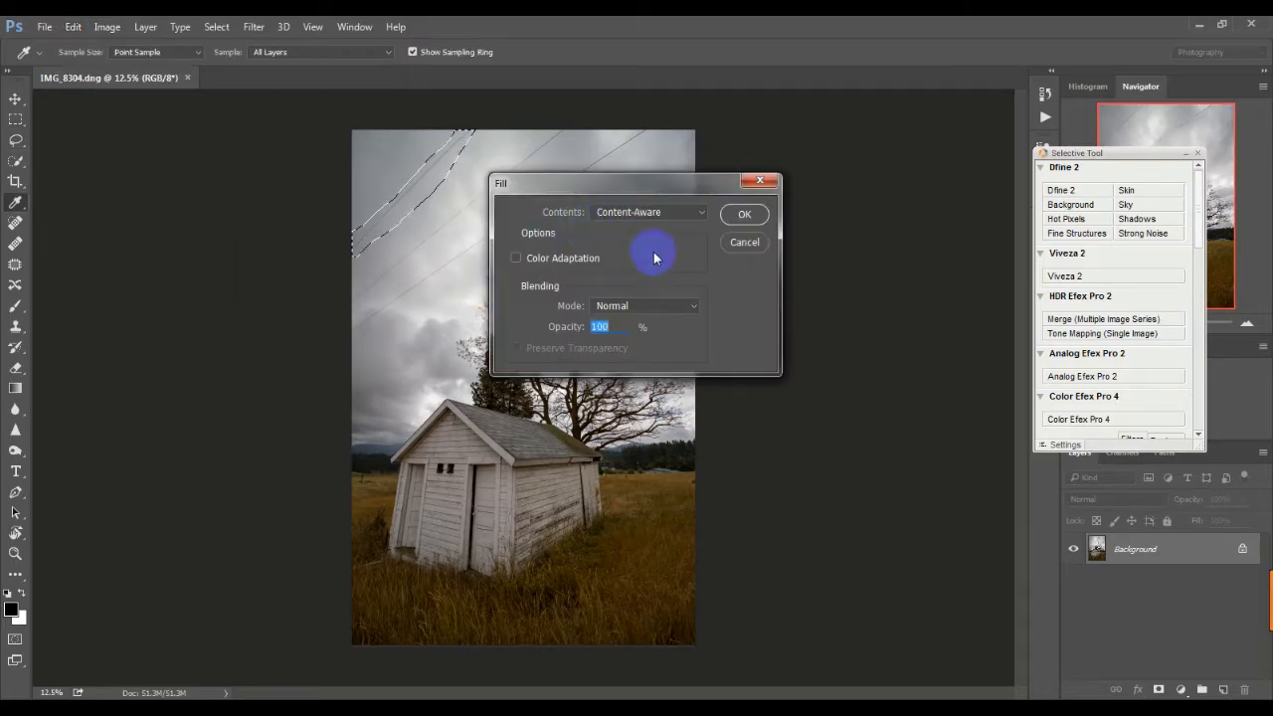
pyautogui.click(741, 215)
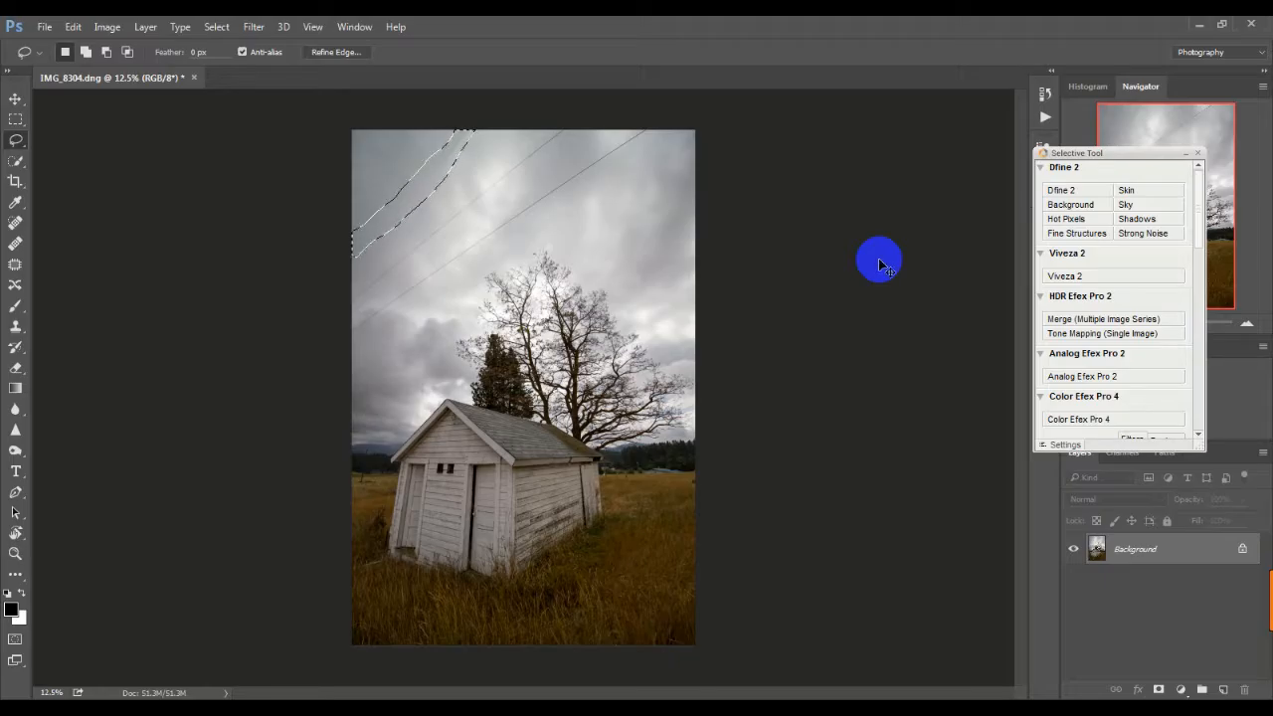
pyautogui.hotkey('ctrl', 'd')
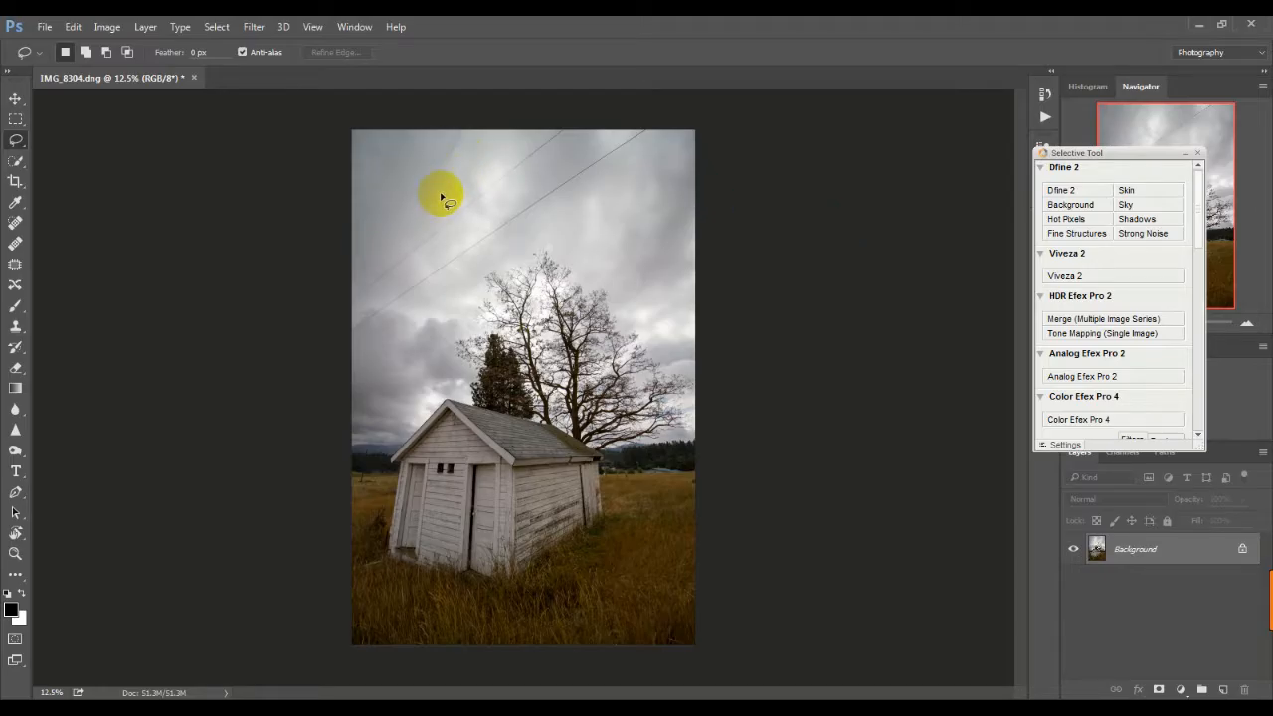
pyautogui.hotkey('ctrl', 'z')
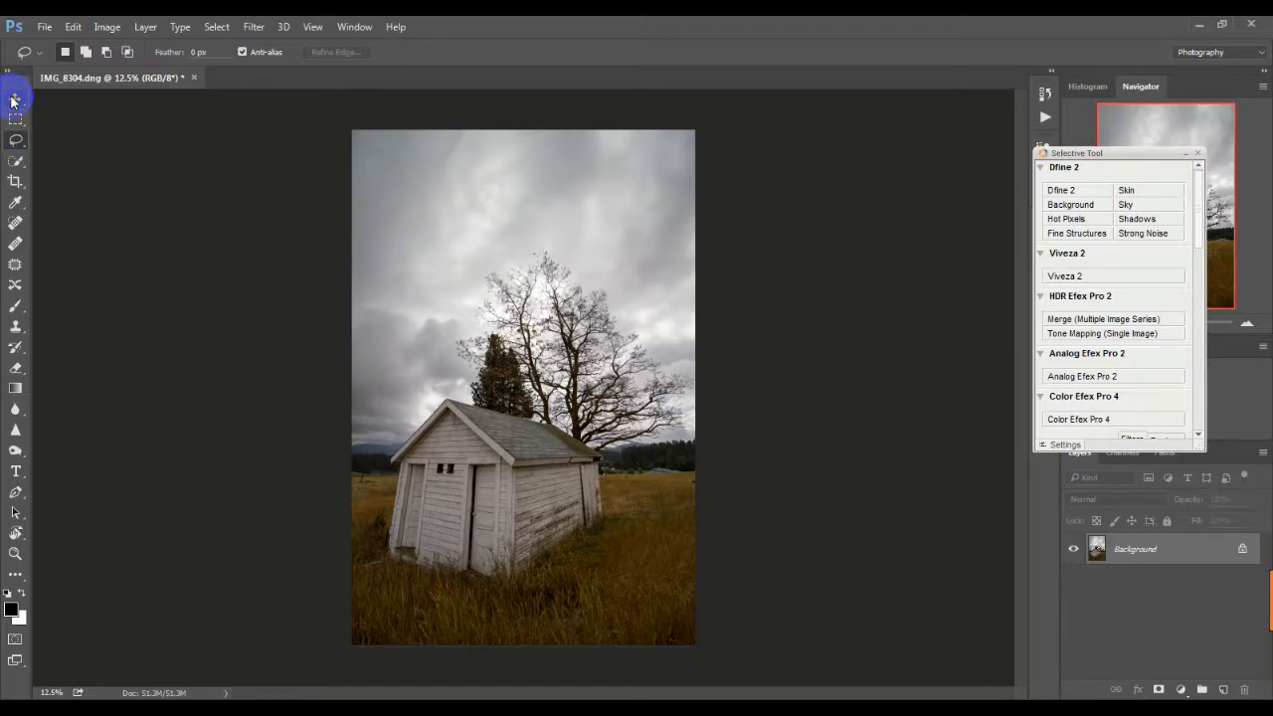
# - Open the photo in the Camera Raw Filter and activate the Graduated Filter tool
pyautogui.click(255, 28)
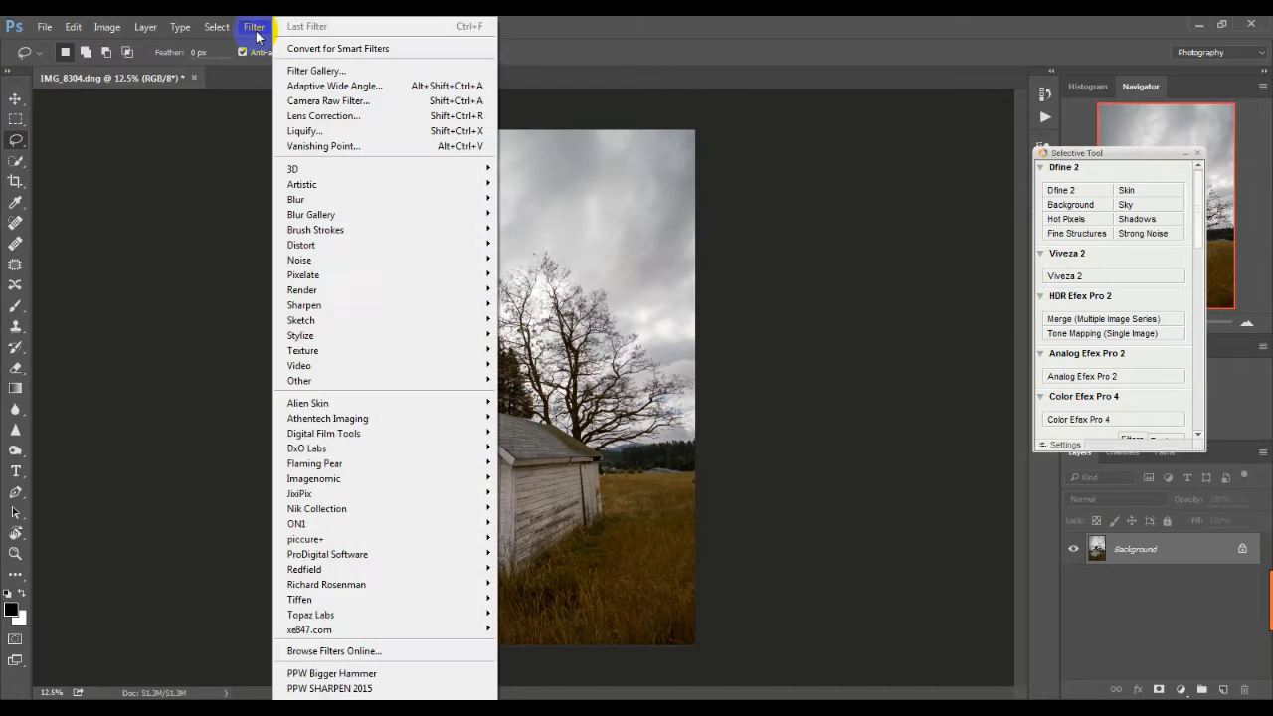
pyautogui.click(318, 101)
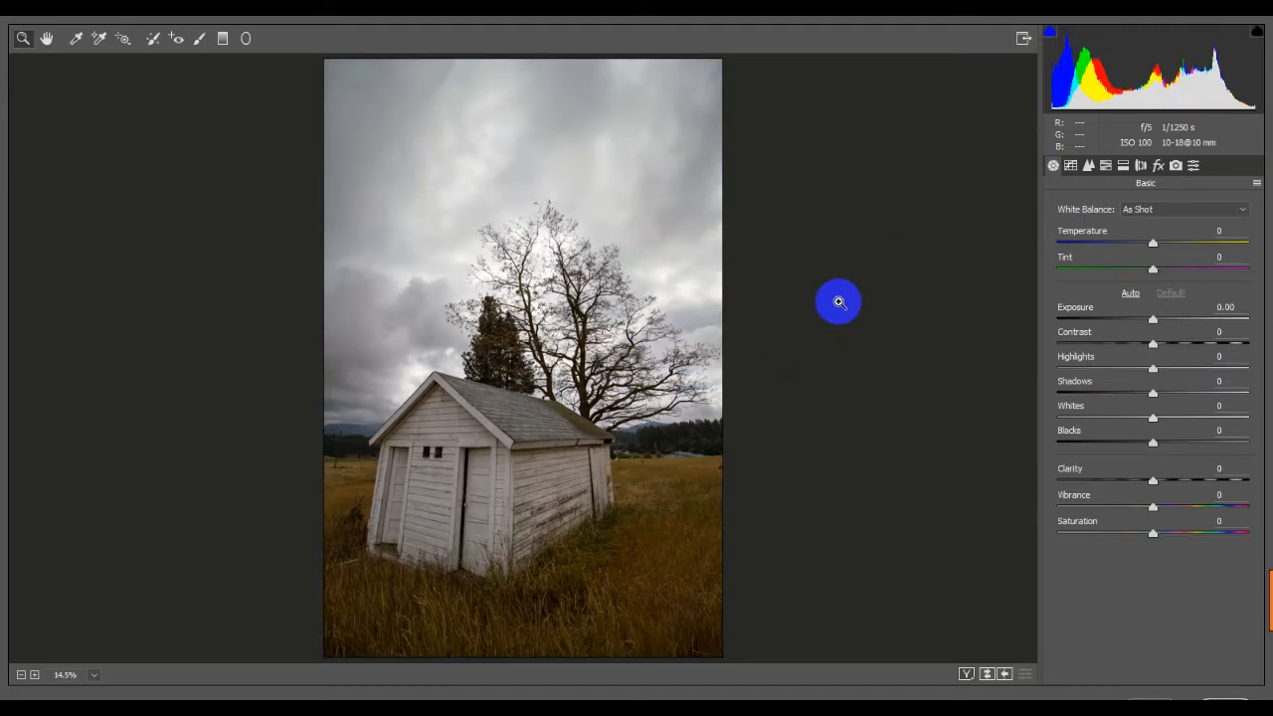
pyautogui.click(223, 44)
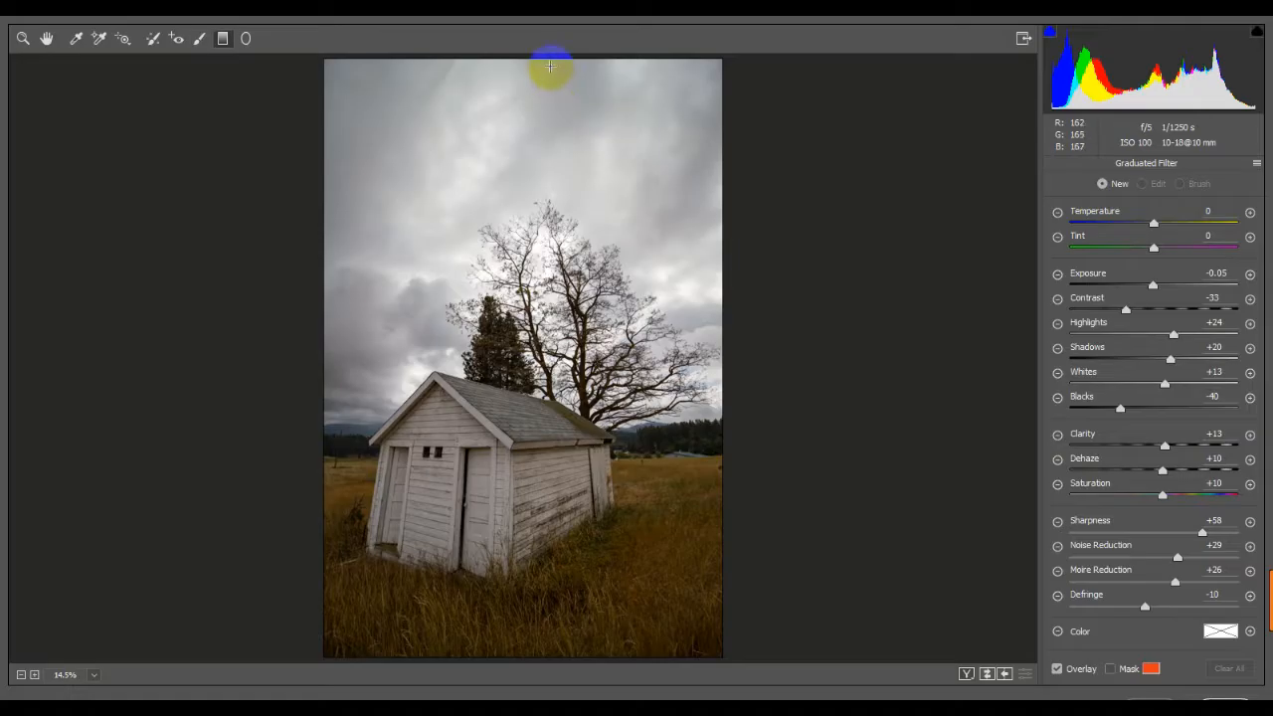
# - Draw a graduated filter from the sky's top edge down to the base of the shed, checking its mask, with Exposure -1.20
pyautogui.moveTo(531, 63); pyautogui.dragTo(530, 423)
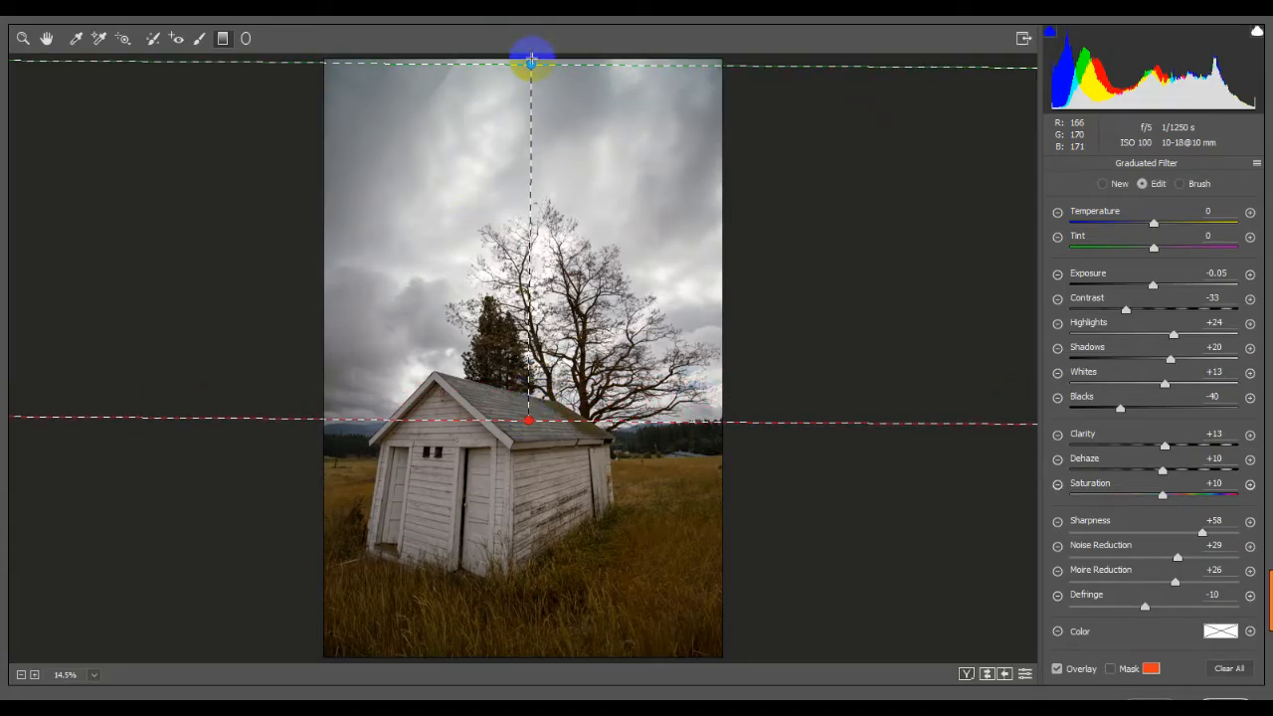
pyautogui.moveTo(534, 67); pyautogui.dragTo(530, 58)
pyautogui.moveTo(1154, 290); pyautogui.dragTo(1128, 288)
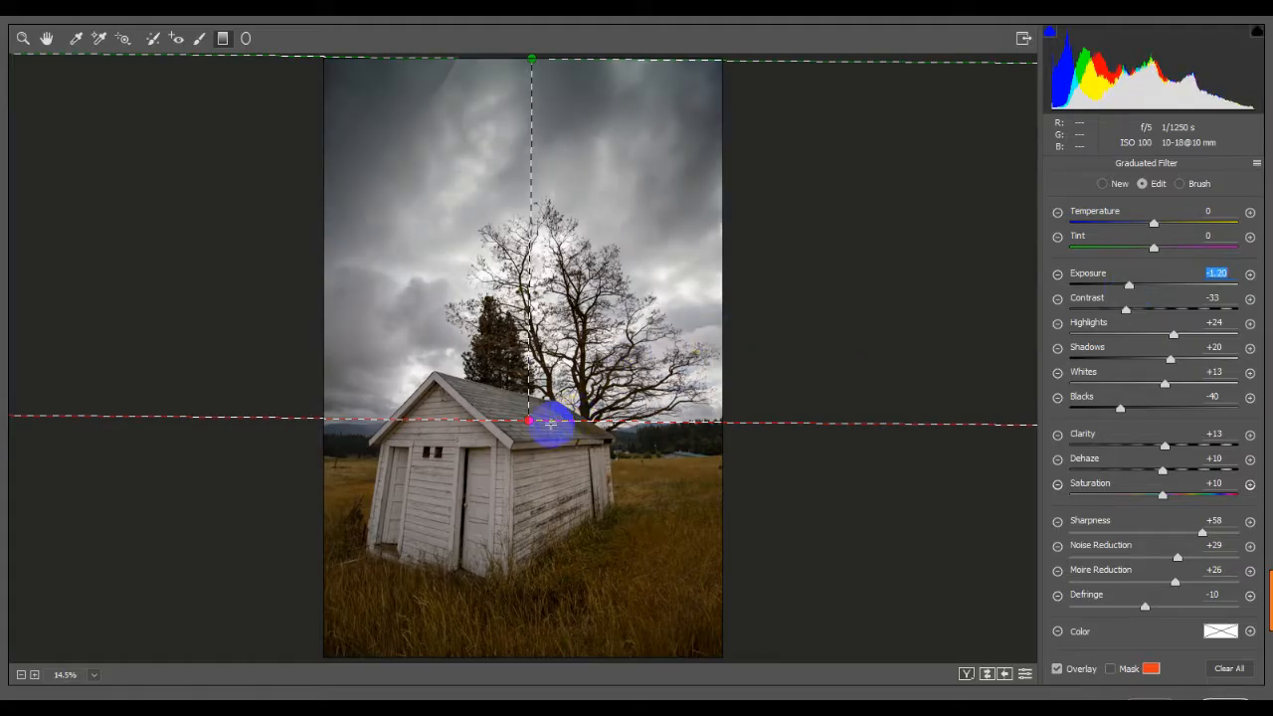
pyautogui.moveTo(533, 426); pyautogui.dragTo(534, 489)
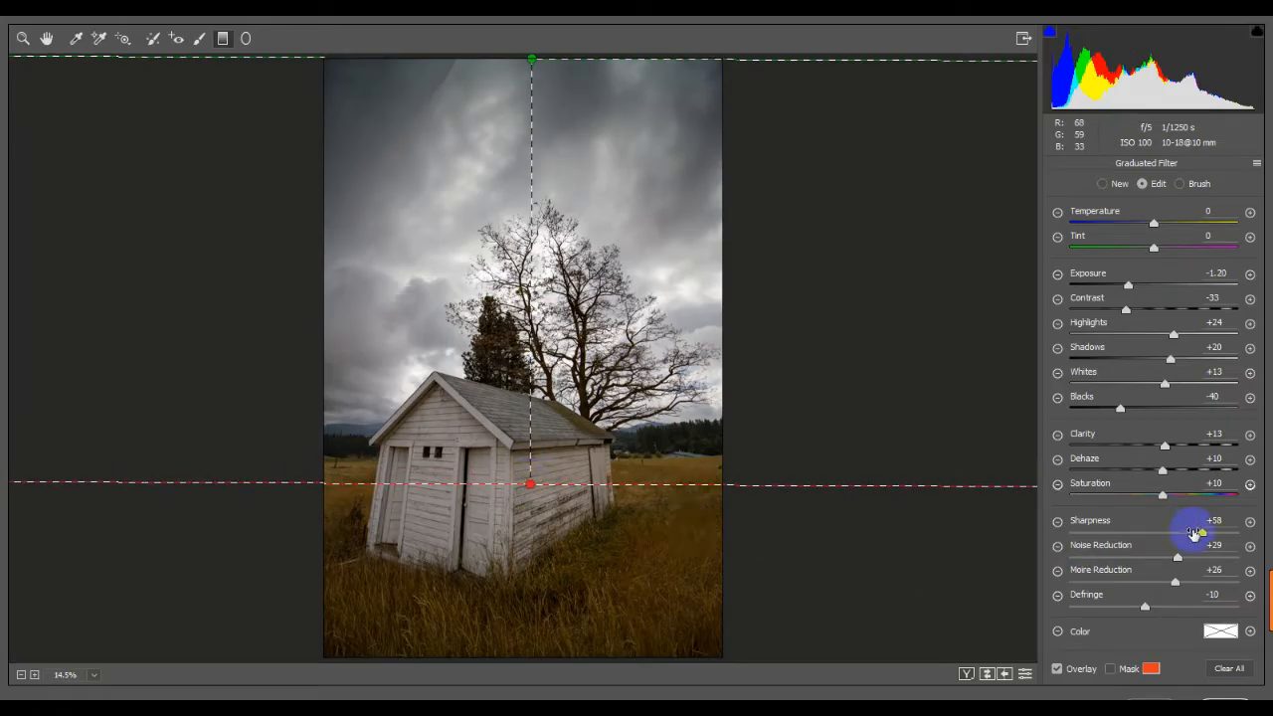
pyautogui.click(1114, 668)
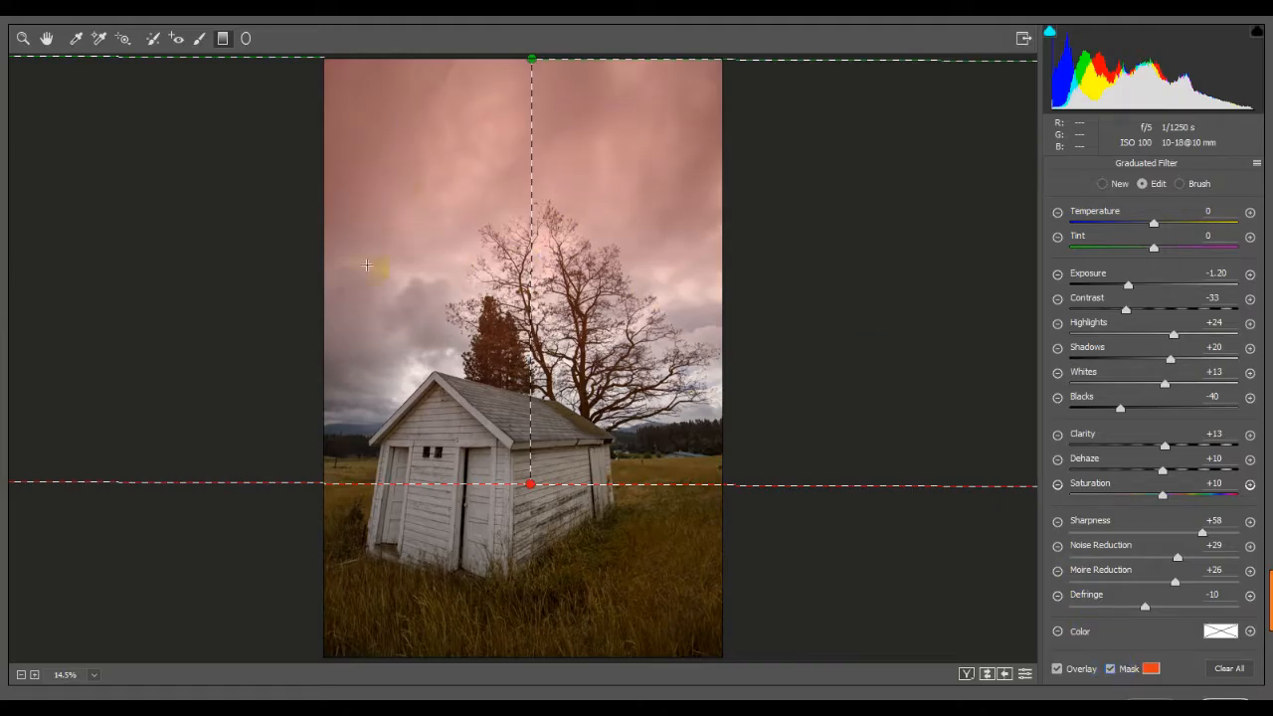
pyautogui.moveTo(530, 487); pyautogui.dragTo(542, 537)
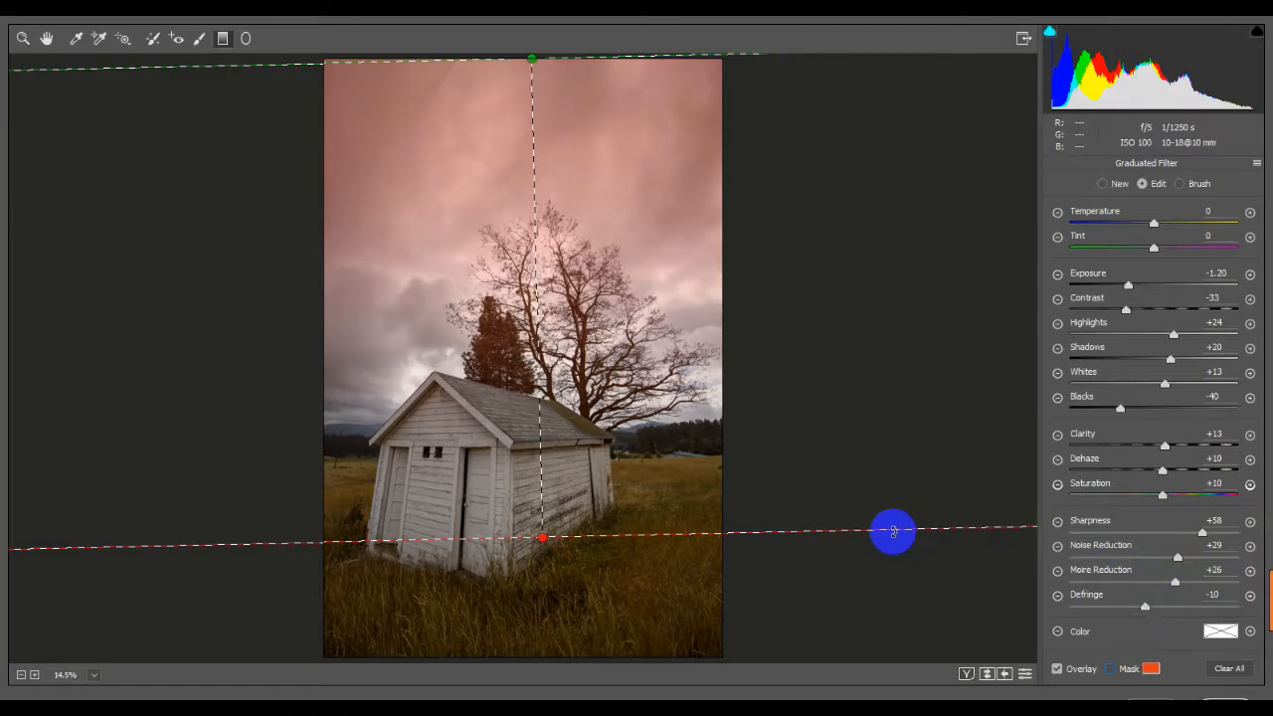
pyautogui.press('y')
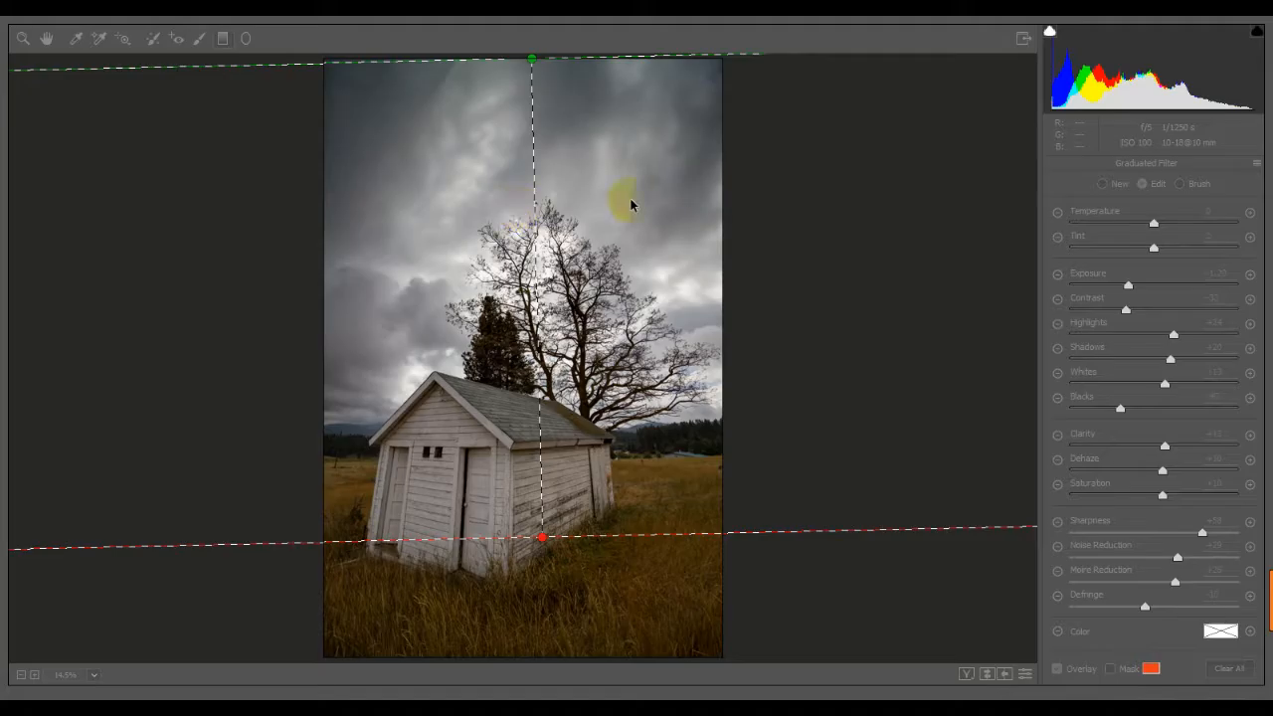
# - Set the local adjustment's Highlights to -34, Blacks to -45 and Clarity to +27
pyautogui.click(1118, 271)
pyautogui.click(1127, 284)
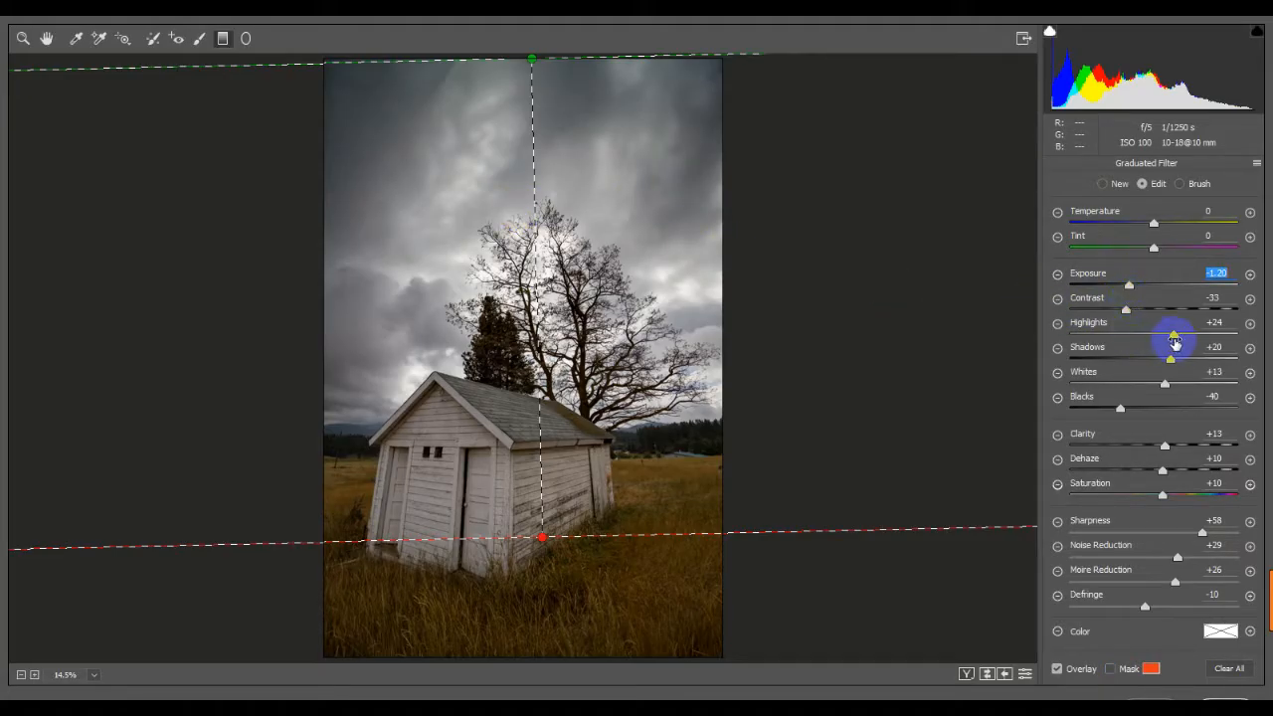
pyautogui.moveTo(1174, 337); pyautogui.dragTo(1124, 337)
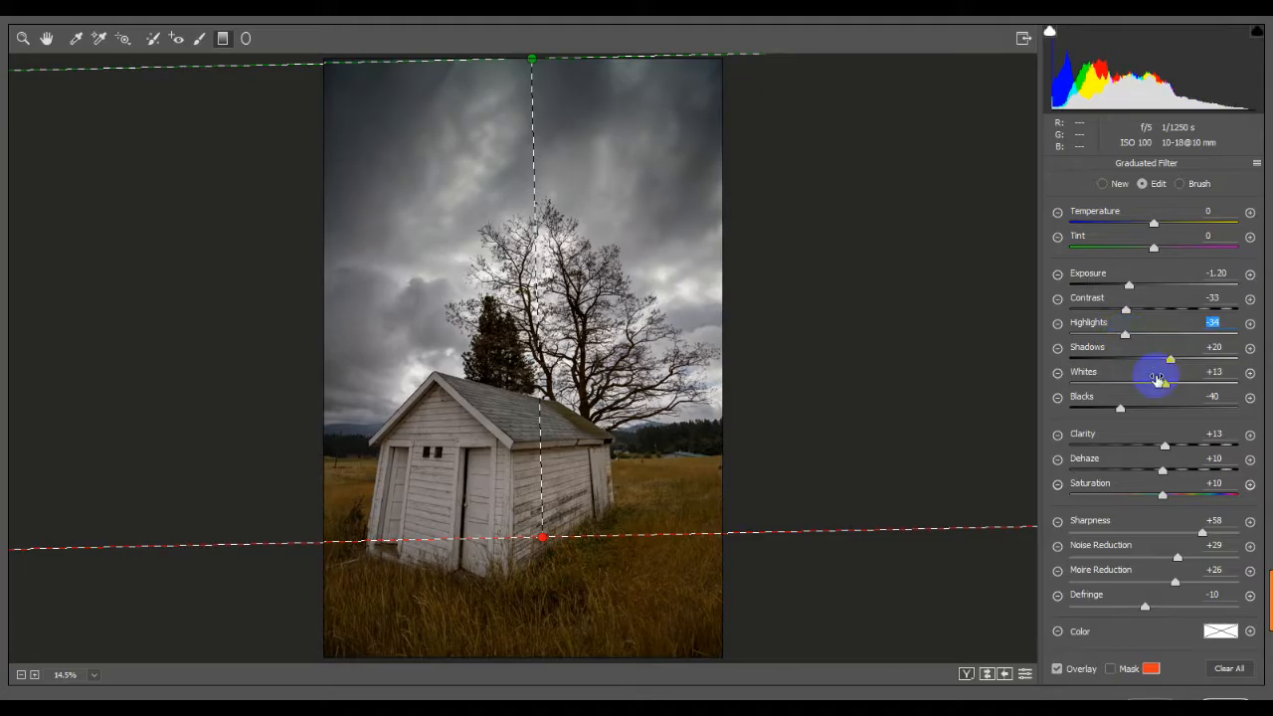
pyautogui.moveTo(1122, 412)
pyautogui.mouseDown()
pyautogui.moveTo(1150, 413)
pyautogui.moveTo(1112, 412)
pyautogui.mouseUp()
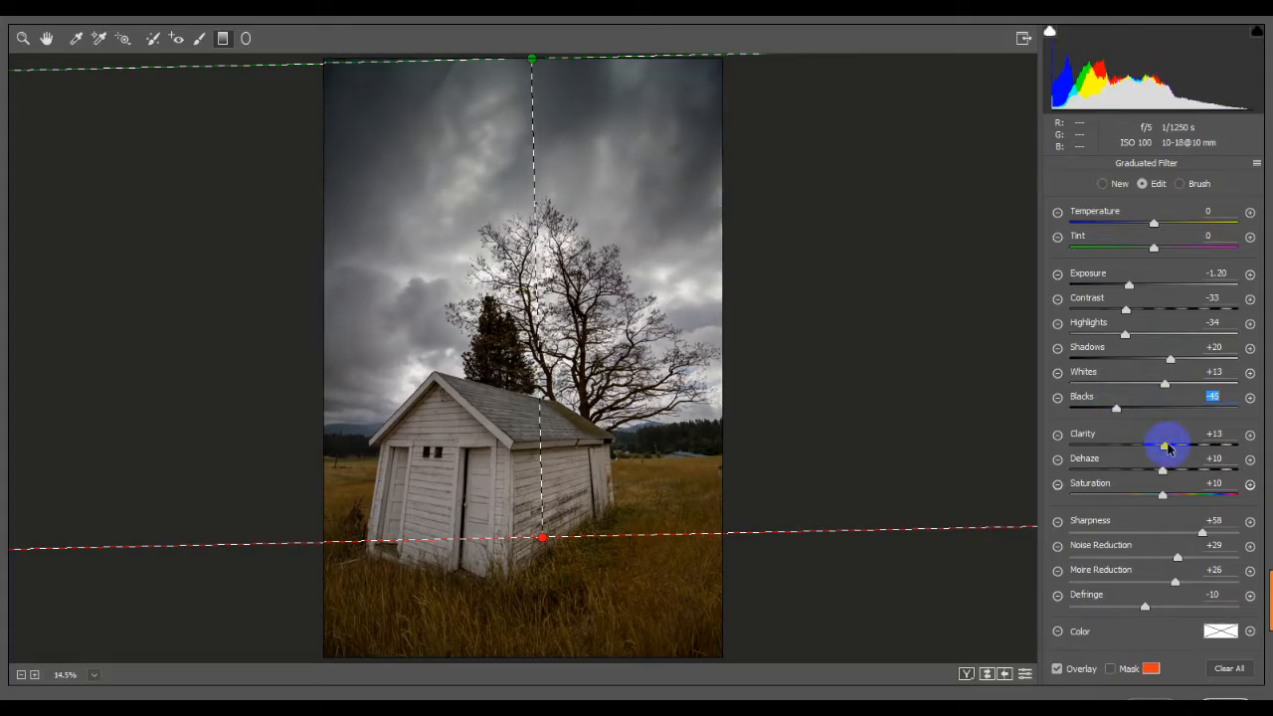
pyautogui.moveTo(1166, 446); pyautogui.dragTo(1180, 450)
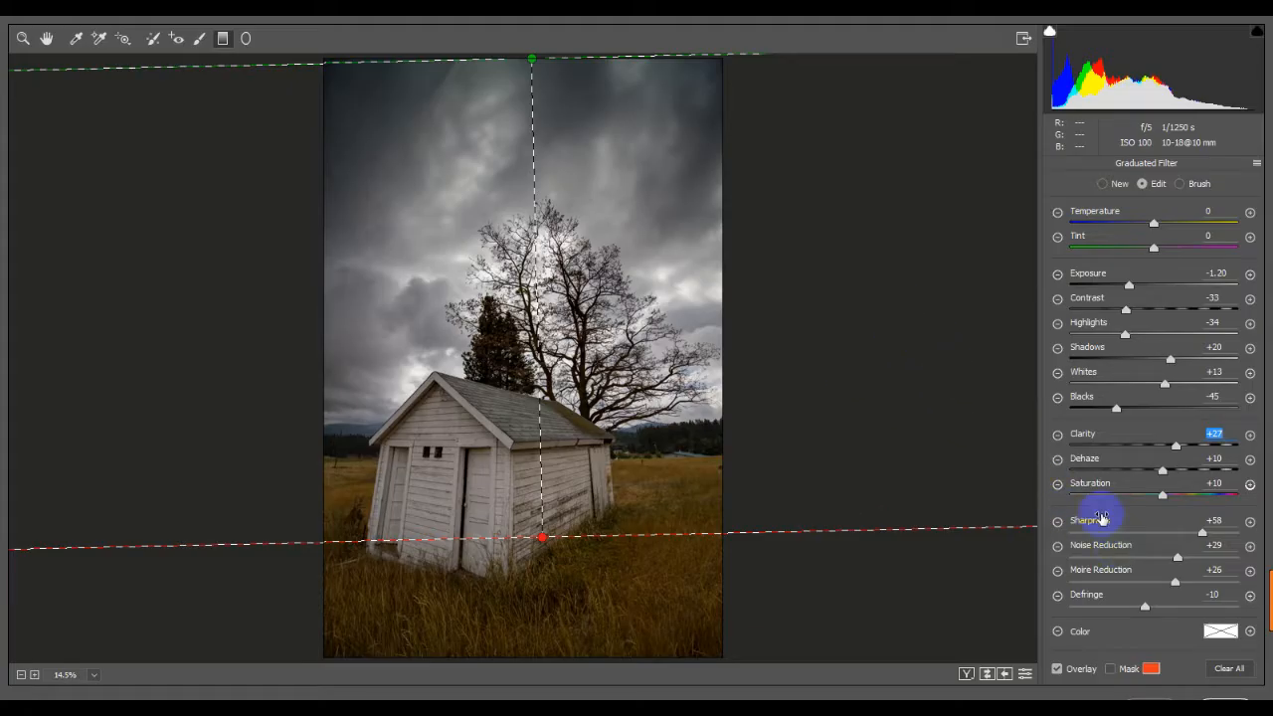
# - Add a second graduated filter from the photo's bottom edge up to the shed roof and set its Exposure to +0.90
pyautogui.click(1102, 184)
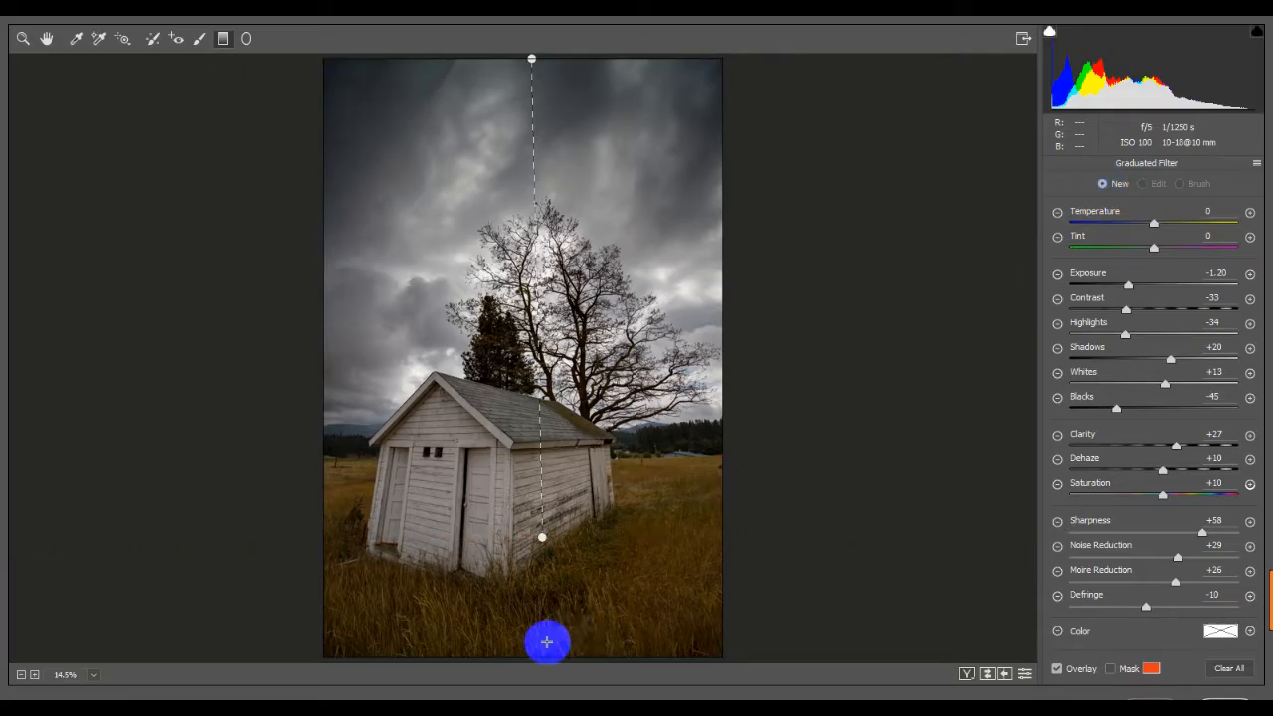
pyautogui.moveTo(523, 656); pyautogui.dragTo(524, 437)
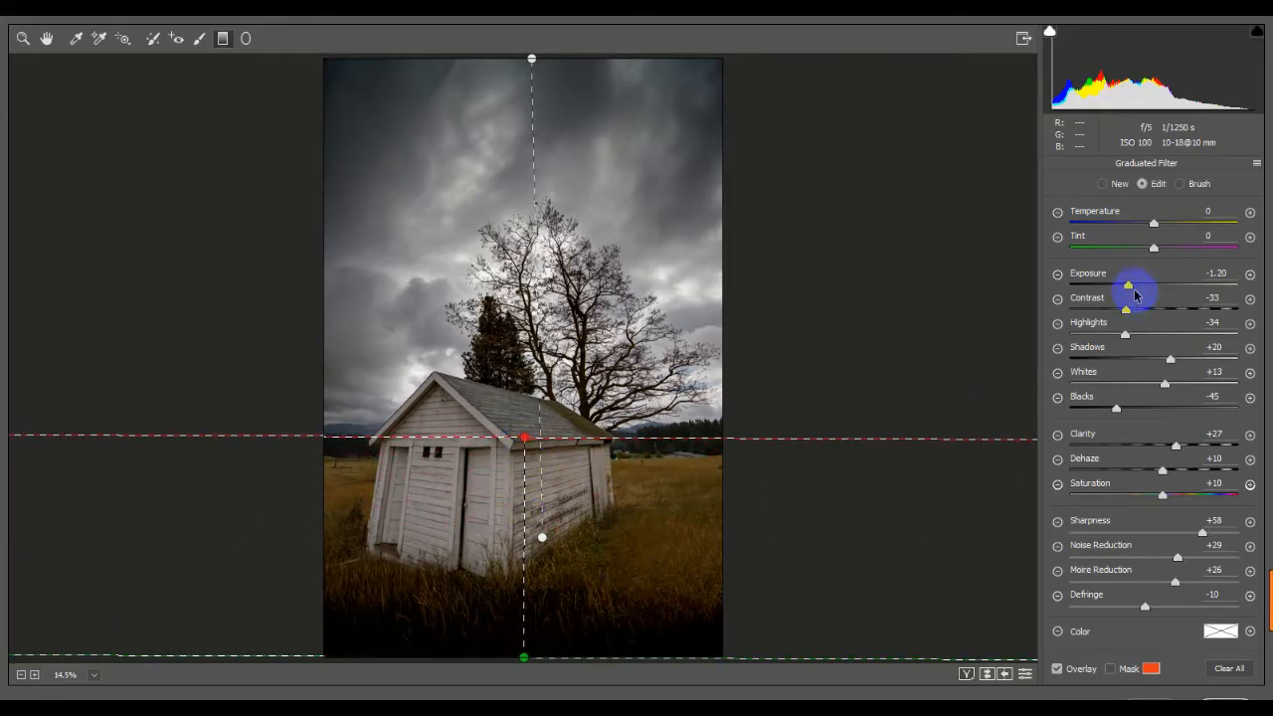
pyautogui.moveTo(1130, 291); pyautogui.dragTo(1172, 291)
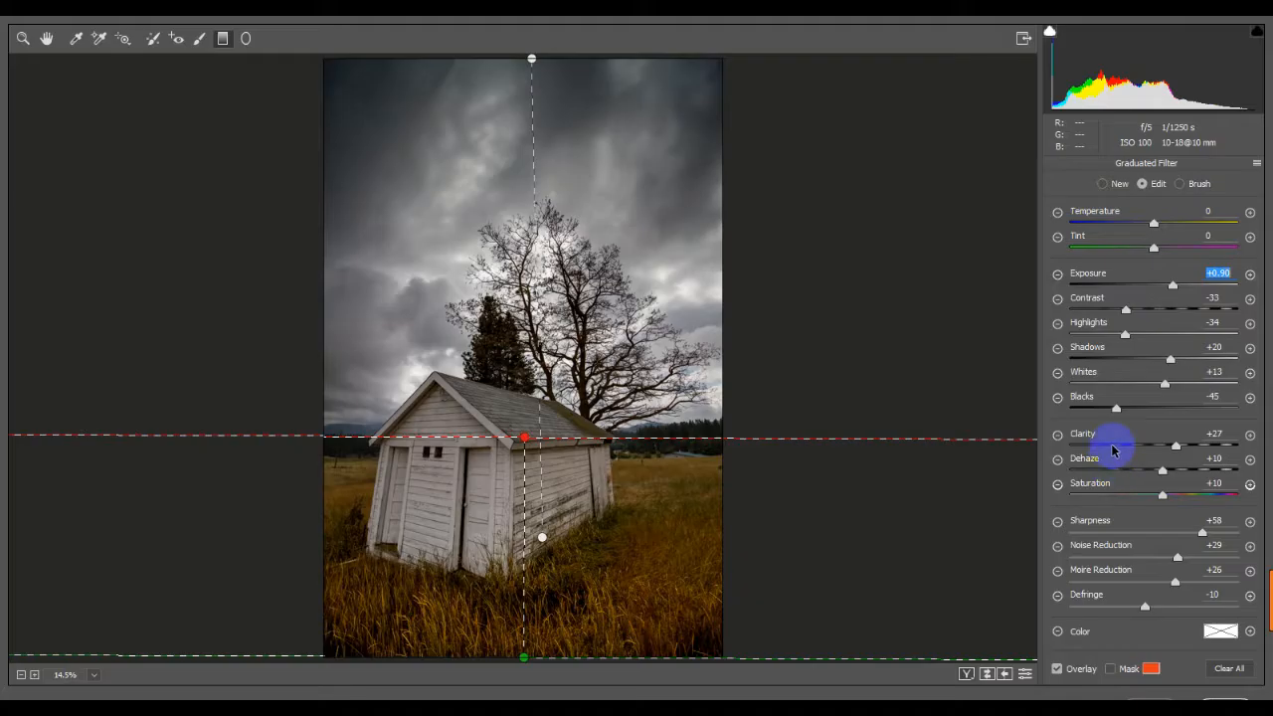
# - Remove both graduated filters from the photo
pyautogui.press('Delete')
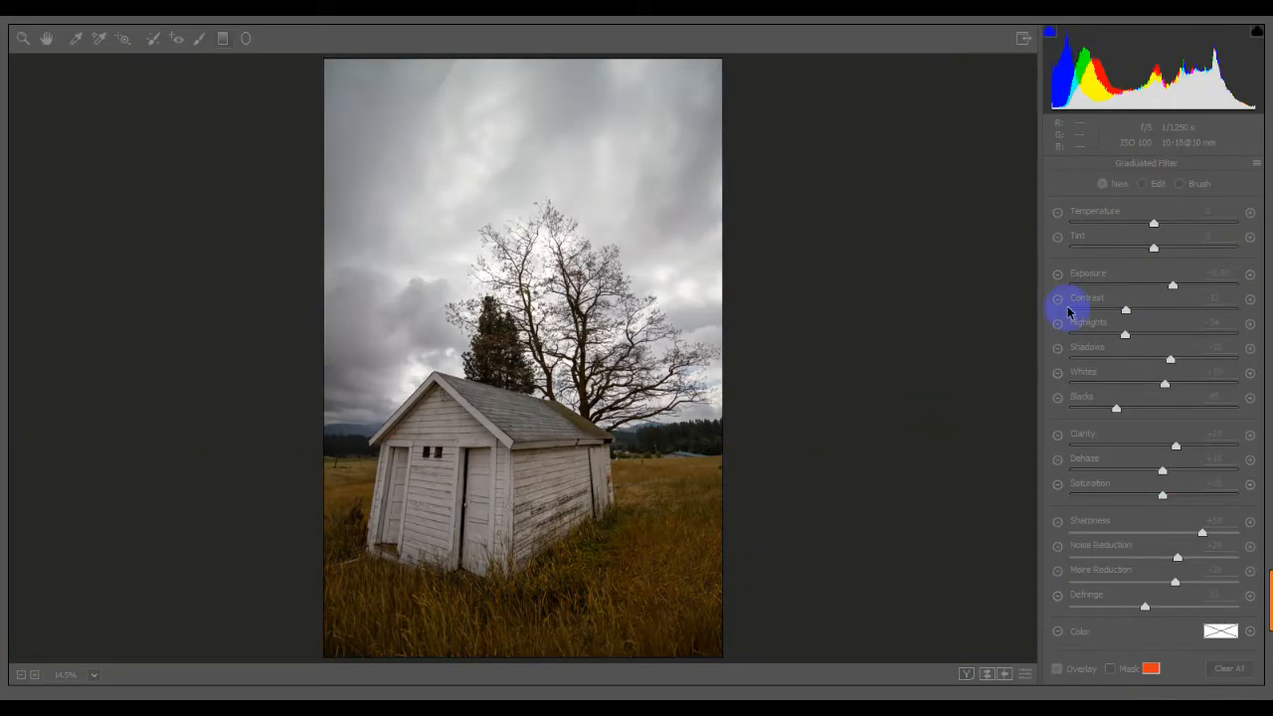
pyautogui.click(1100, 238)
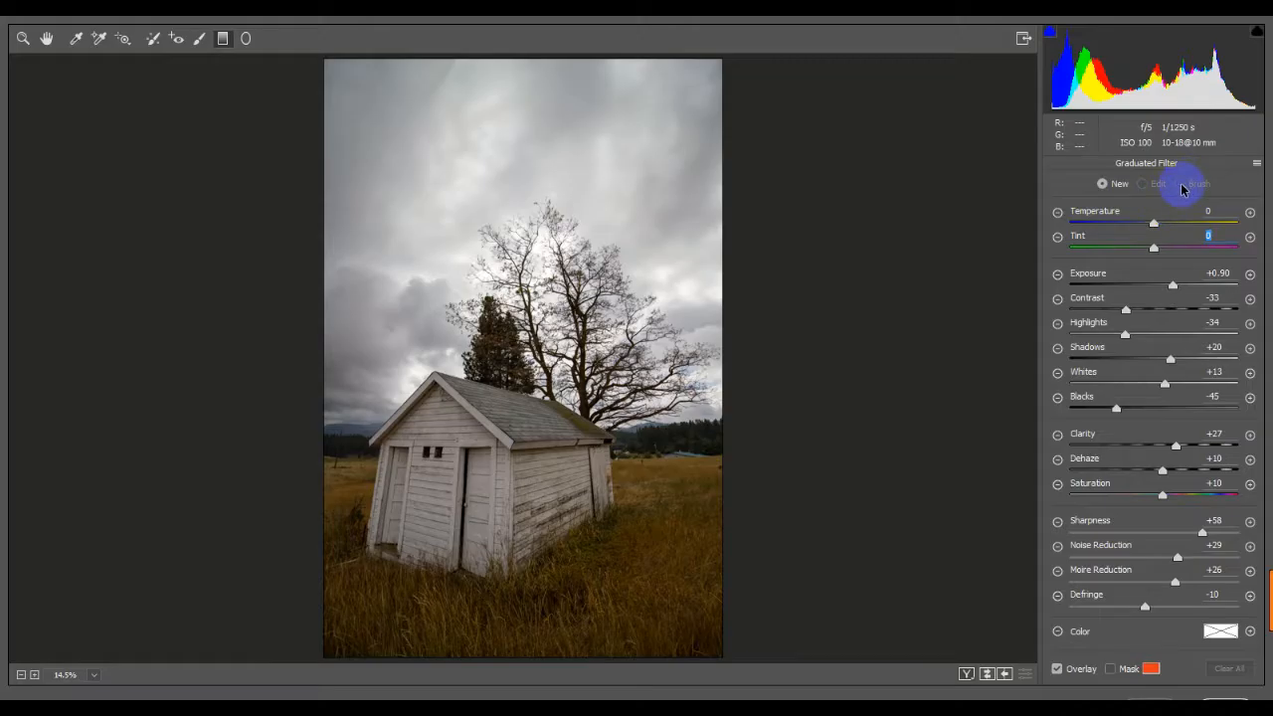
# - Paint over the sky around the tree with a slightly reduced Adjustment Brush
pyautogui.click(198, 42)
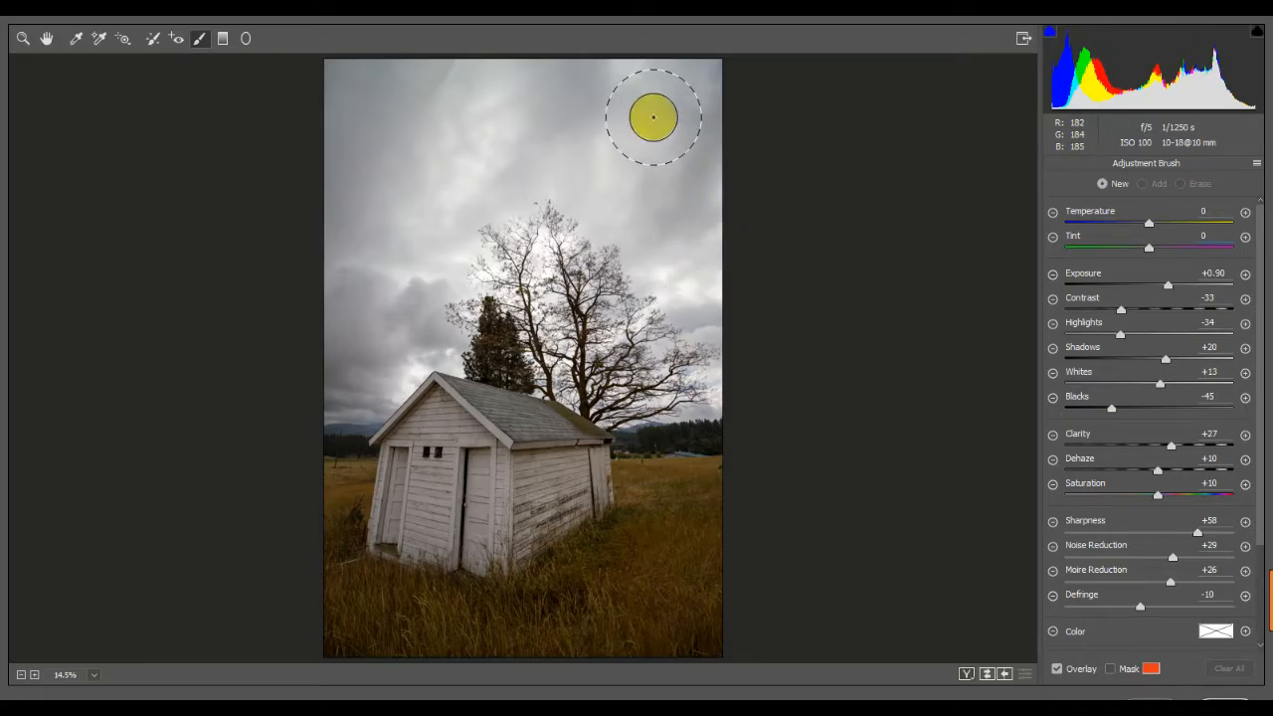
pyautogui.press('[')
pyautogui.press('[')
pyautogui.press('[')
pyautogui.press('[')
pyautogui.press('[')
pyautogui.press('[')
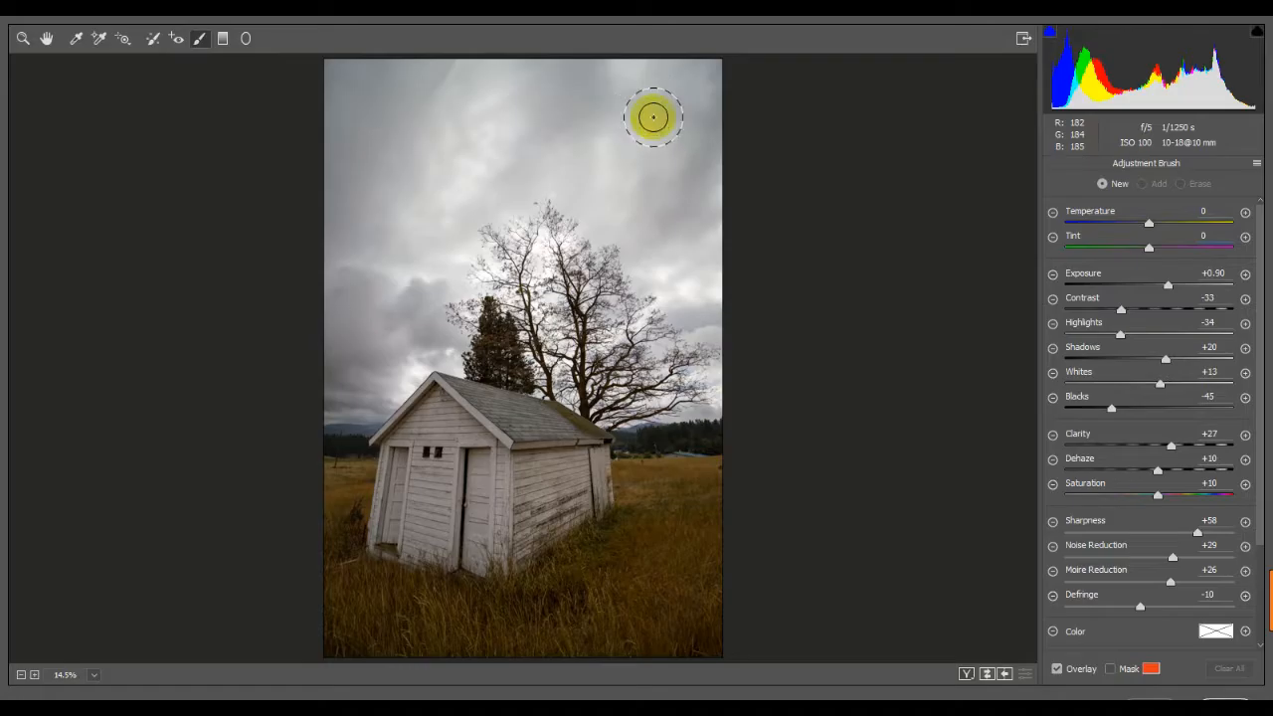
pyautogui.press(']')
pyautogui.press(']')
pyautogui.press(']')
pyautogui.press(']')
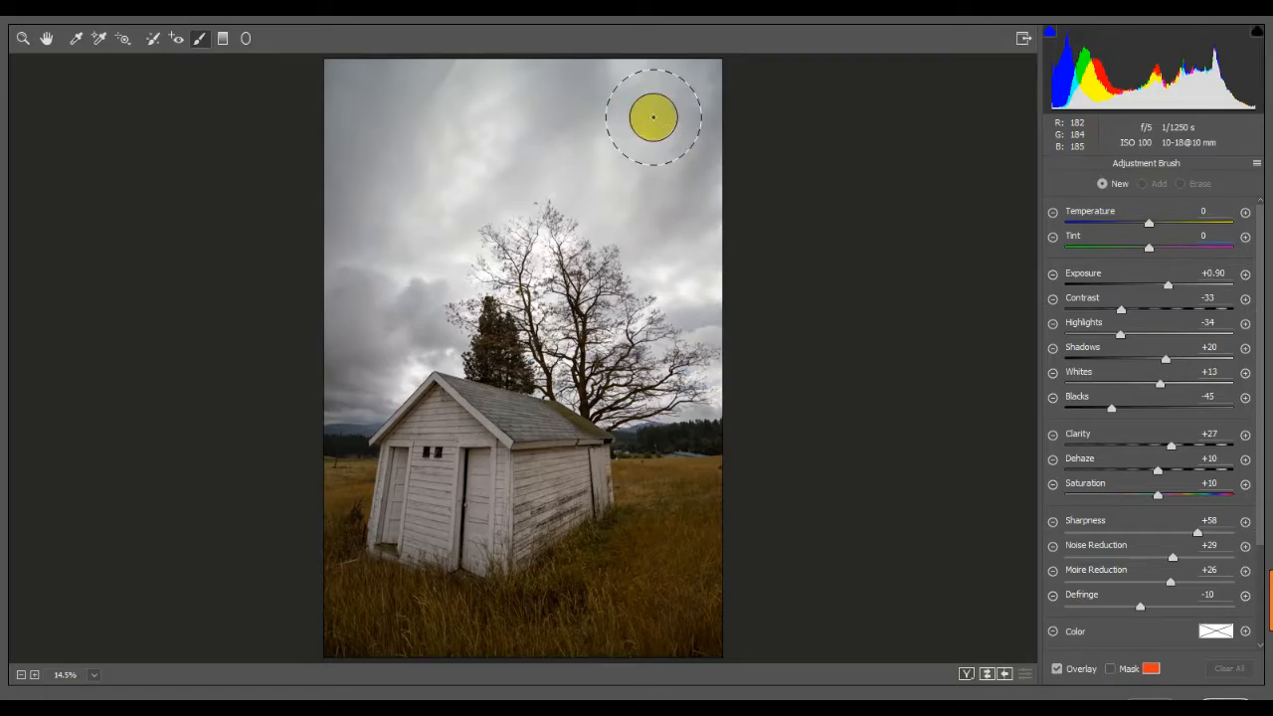
pyautogui.press('[')
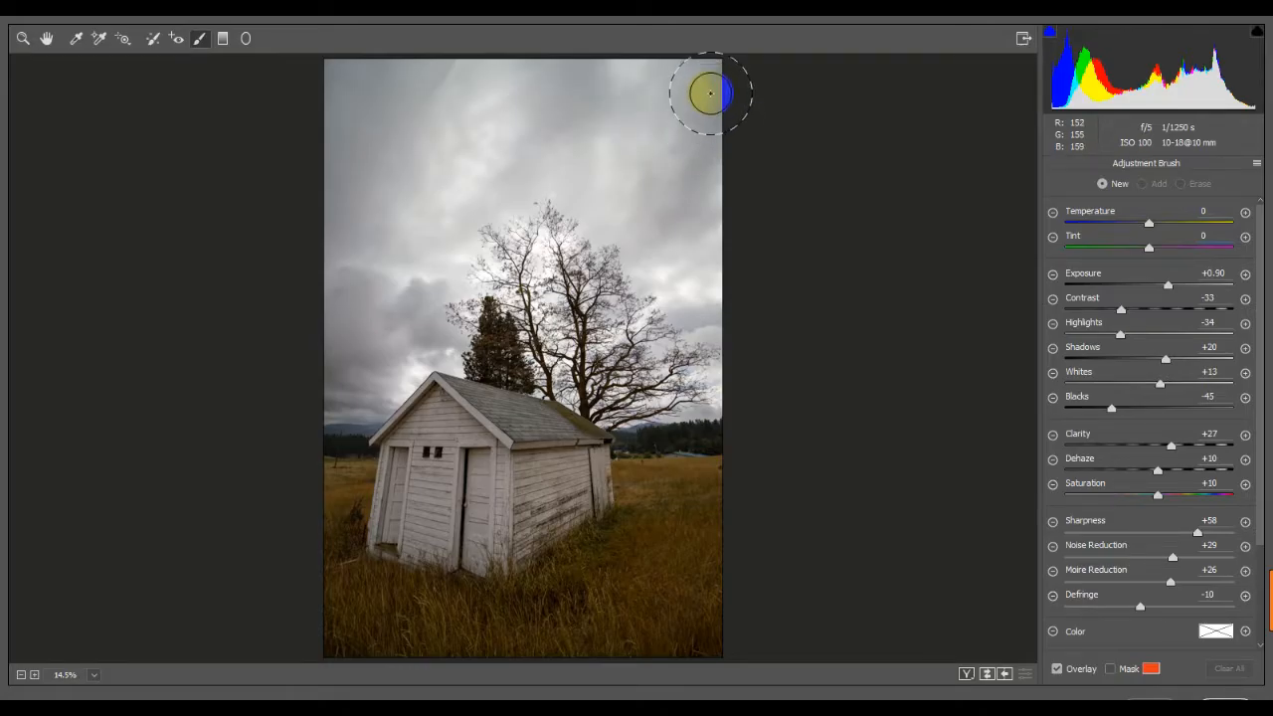
pyautogui.moveTo(710, 92); pyautogui.dragTo(345, 97)
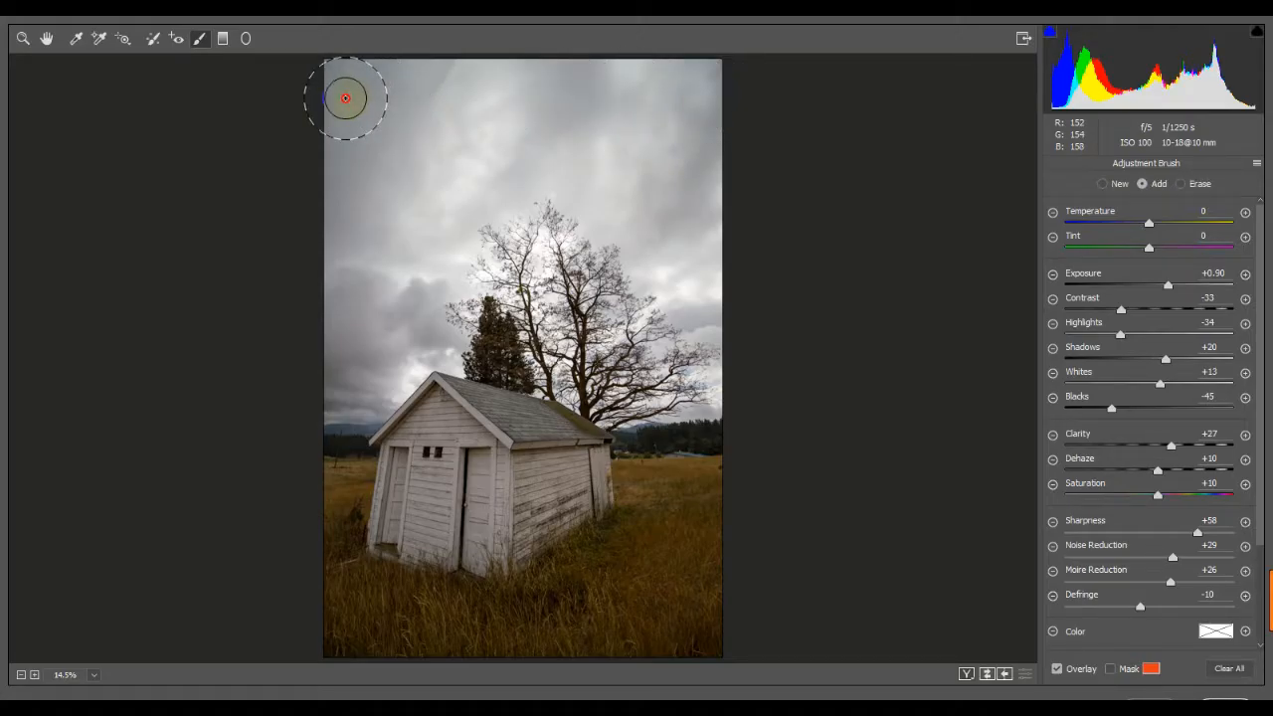
pyautogui.moveTo(358, 162)
pyautogui.mouseDown()
pyautogui.moveTo(669, 162)
pyautogui.moveTo(701, 232)
pyautogui.moveTo(705, 278)
pyautogui.moveTo(576, 173)
pyautogui.moveTo(544, 164)
pyautogui.moveTo(477, 185)
pyautogui.moveTo(420, 237)
pyautogui.moveTo(397, 277)
pyautogui.moveTo(414, 311)
pyautogui.moveTo(363, 355)
pyautogui.mouseUp()
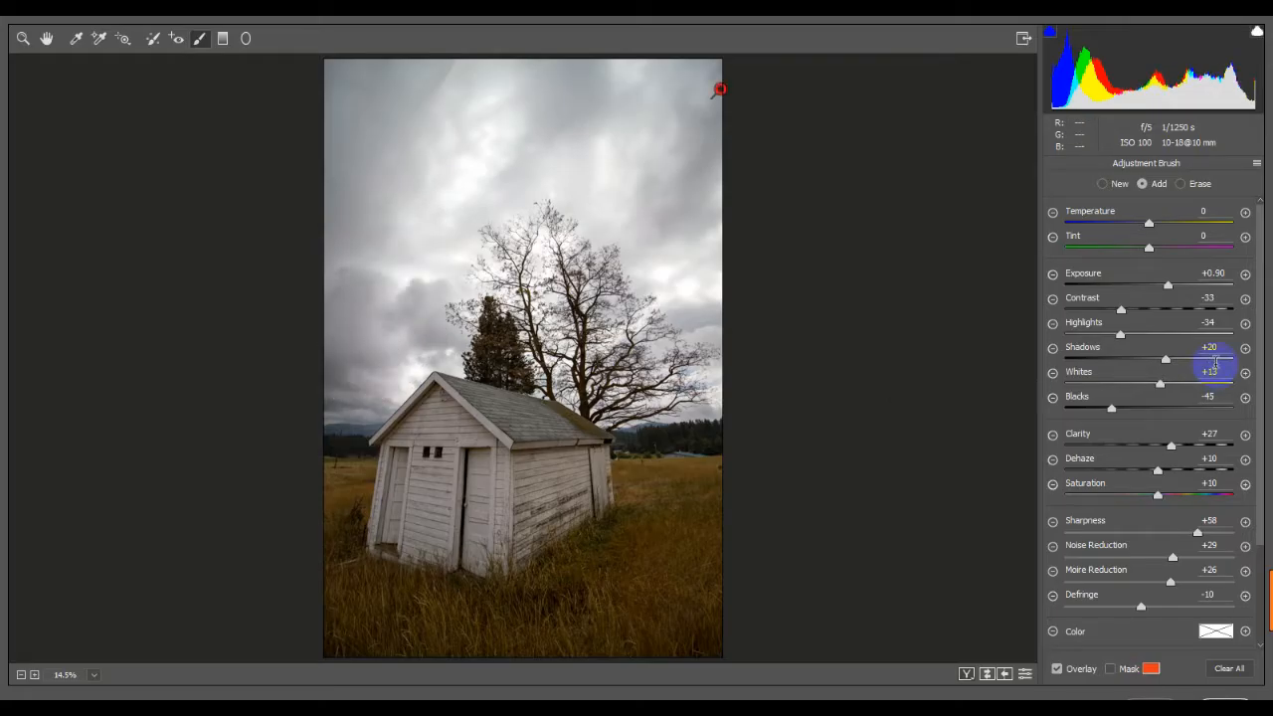
# - Show the brush mask and paint over the sky areas it misses near the photo's side edges
pyautogui.click(1110, 670)
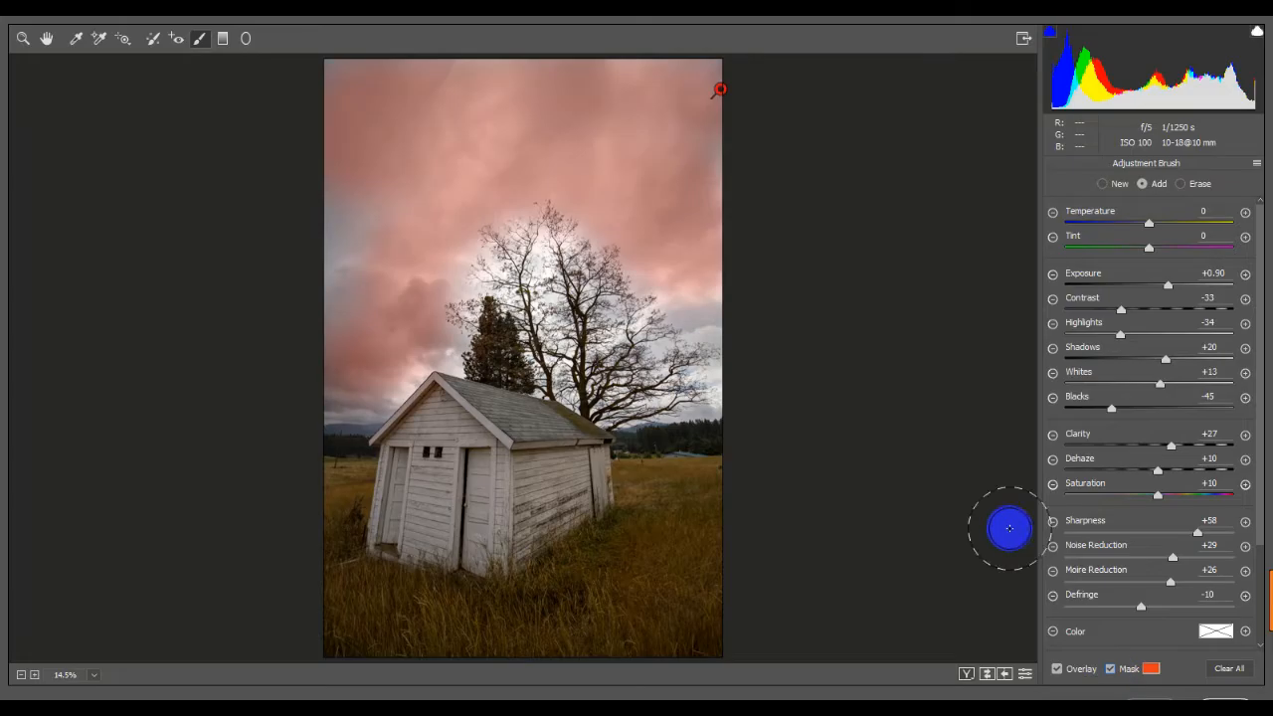
pyautogui.moveTo(344, 226)
pyautogui.mouseDown()
pyautogui.moveTo(341, 264)
pyautogui.moveTo(352, 103)
pyautogui.moveTo(398, 127)
pyautogui.mouseUp()
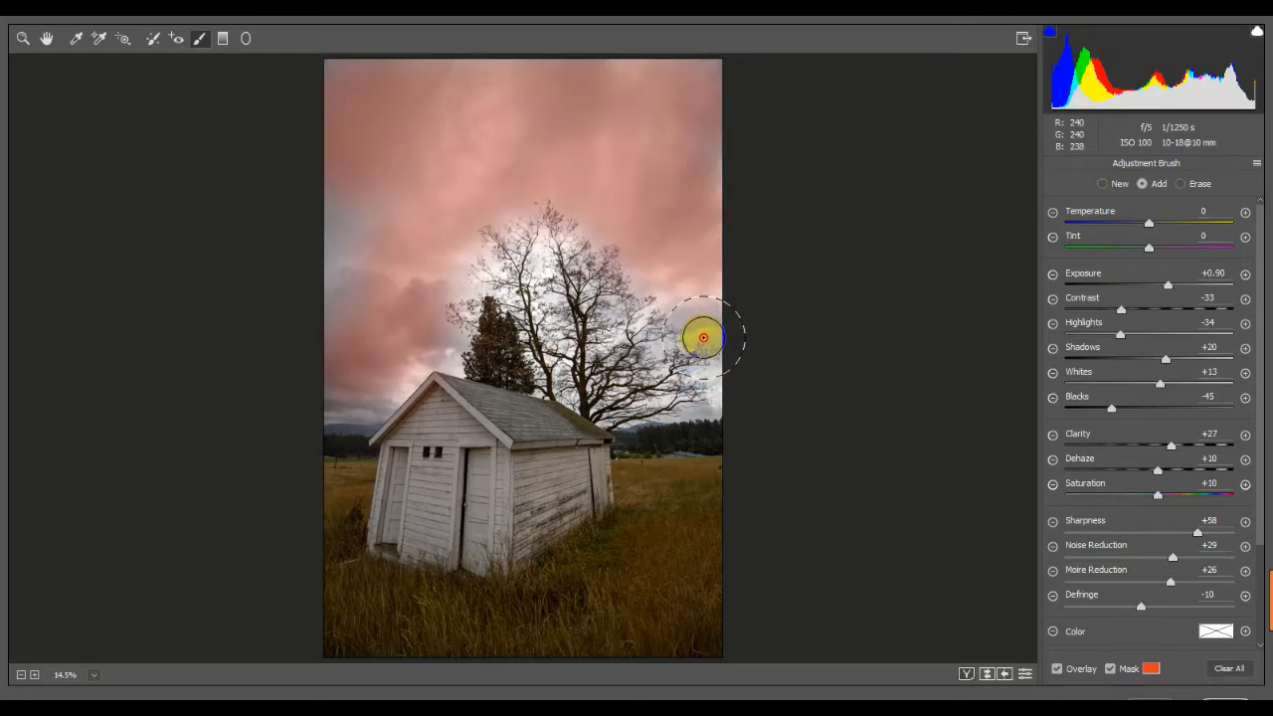
pyautogui.moveTo(704, 338); pyautogui.dragTo(707, 341)
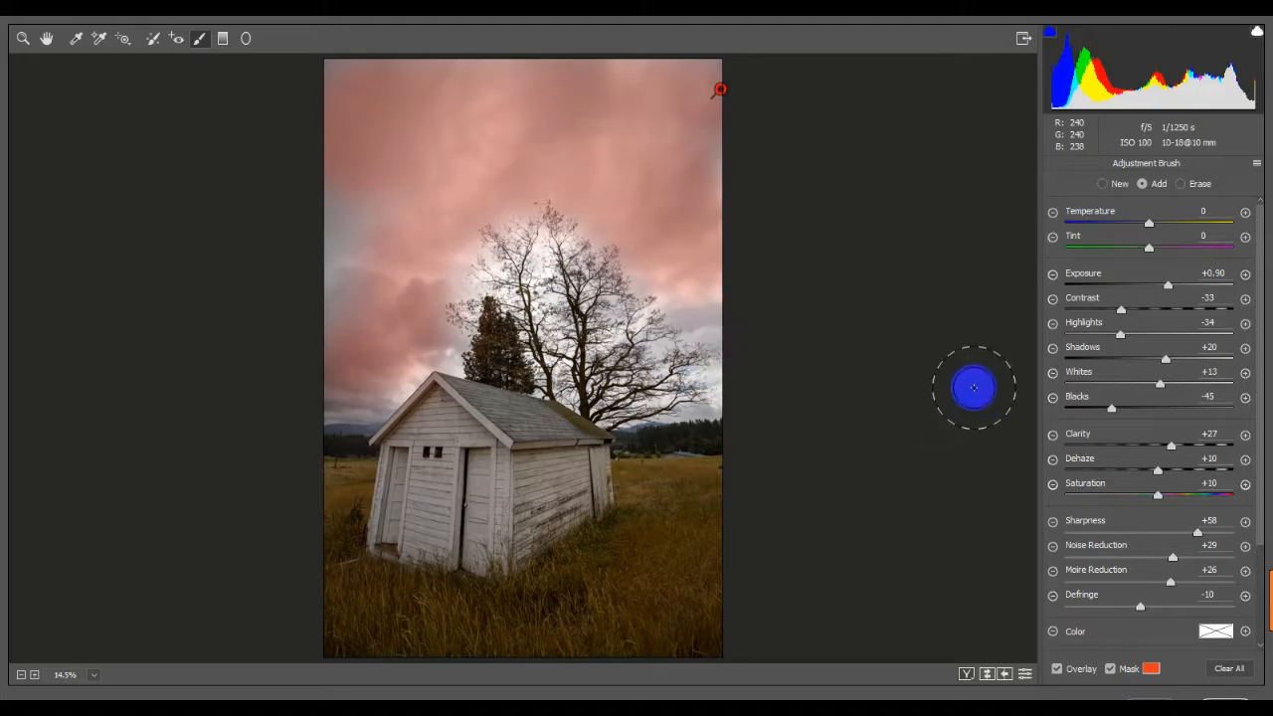
# - Hide the brush mask and set the sky adjustment's Exposure to -0.40
pyautogui.click(1108, 667)
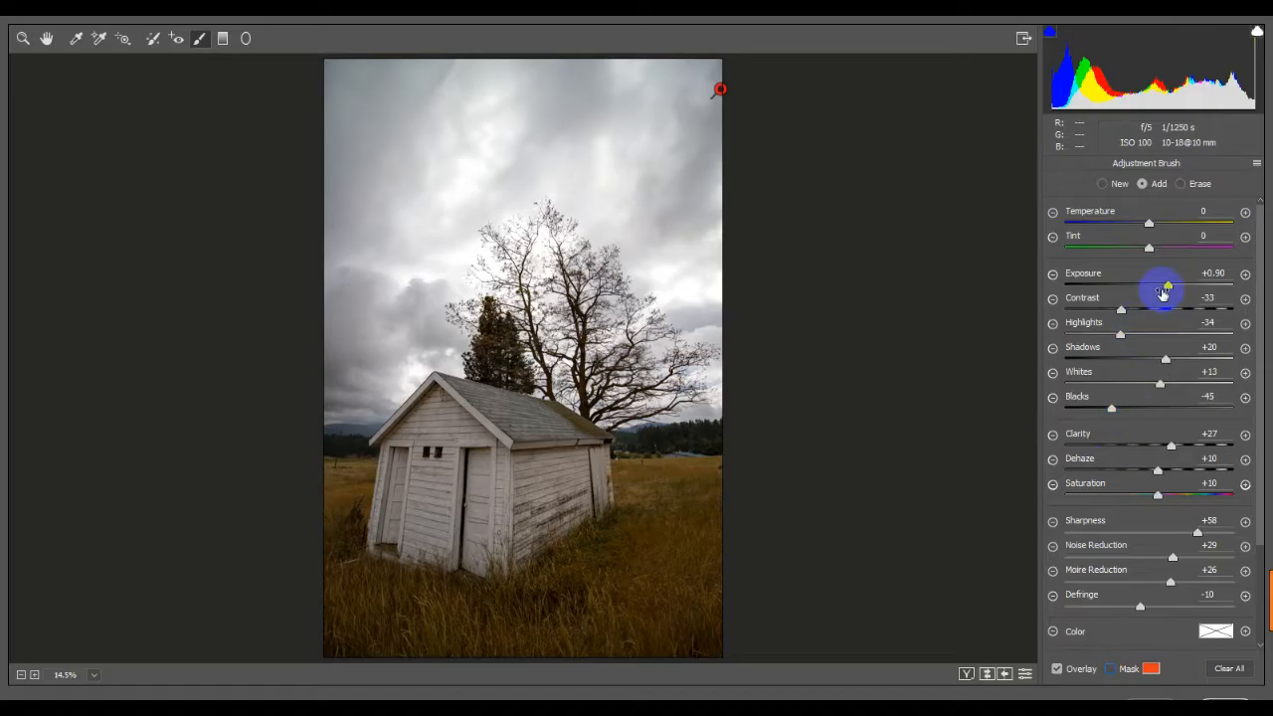
pyautogui.moveTo(1167, 289); pyautogui.dragTo(1146, 288)
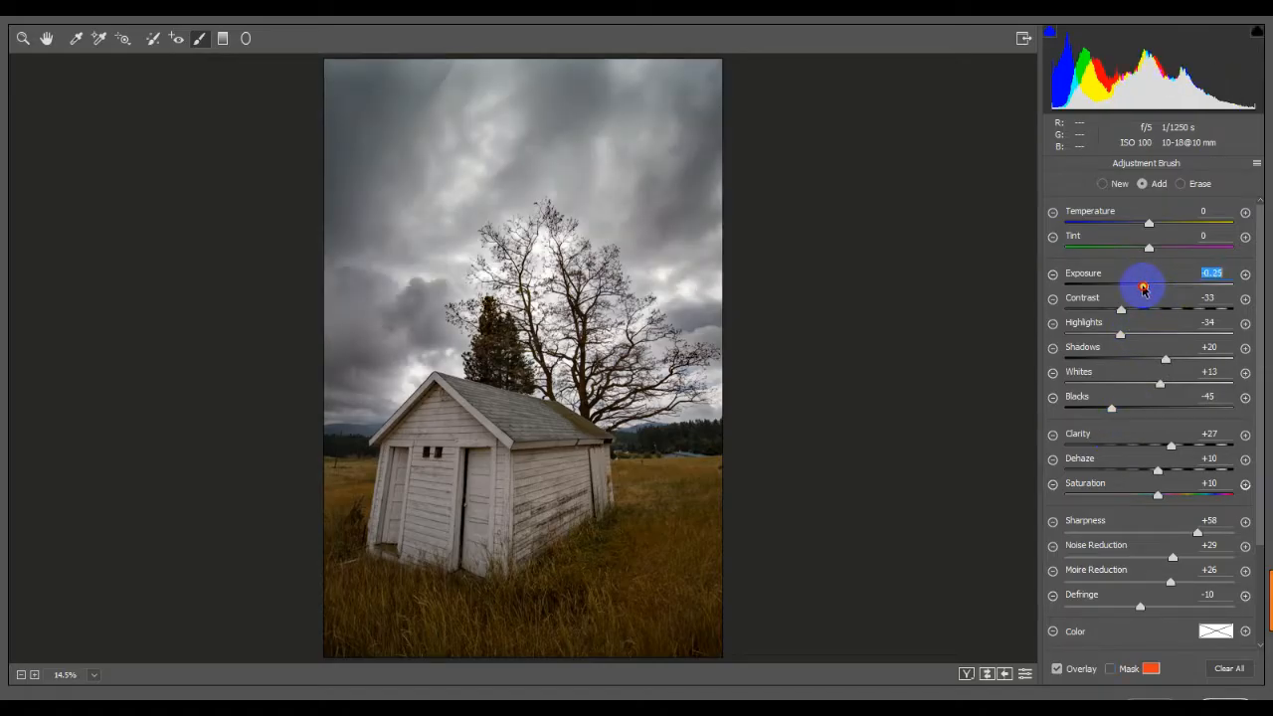
pyautogui.moveTo(1140, 289); pyautogui.dragTo(1140, 288)
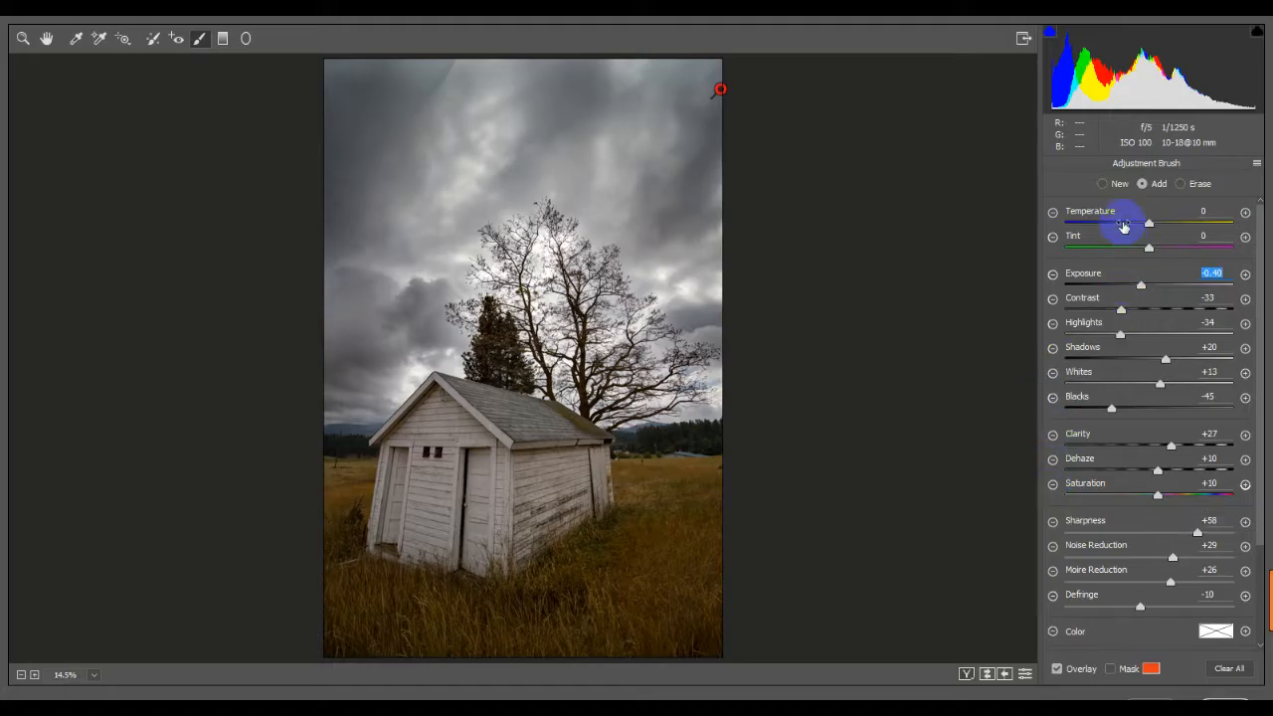
# - Paint the foreground grass with a new Adjustment Brush adjustment and set its Exposure to +1.25
pyautogui.click(1104, 192)
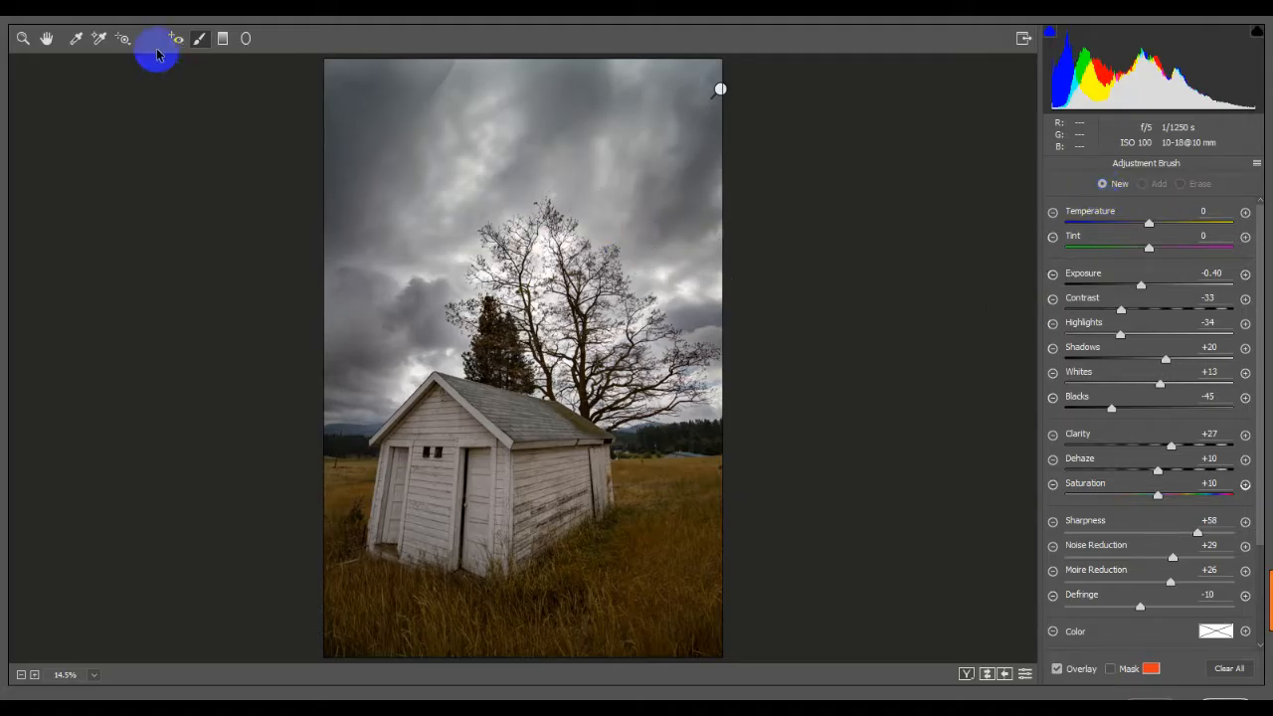
pyautogui.click(198, 39)
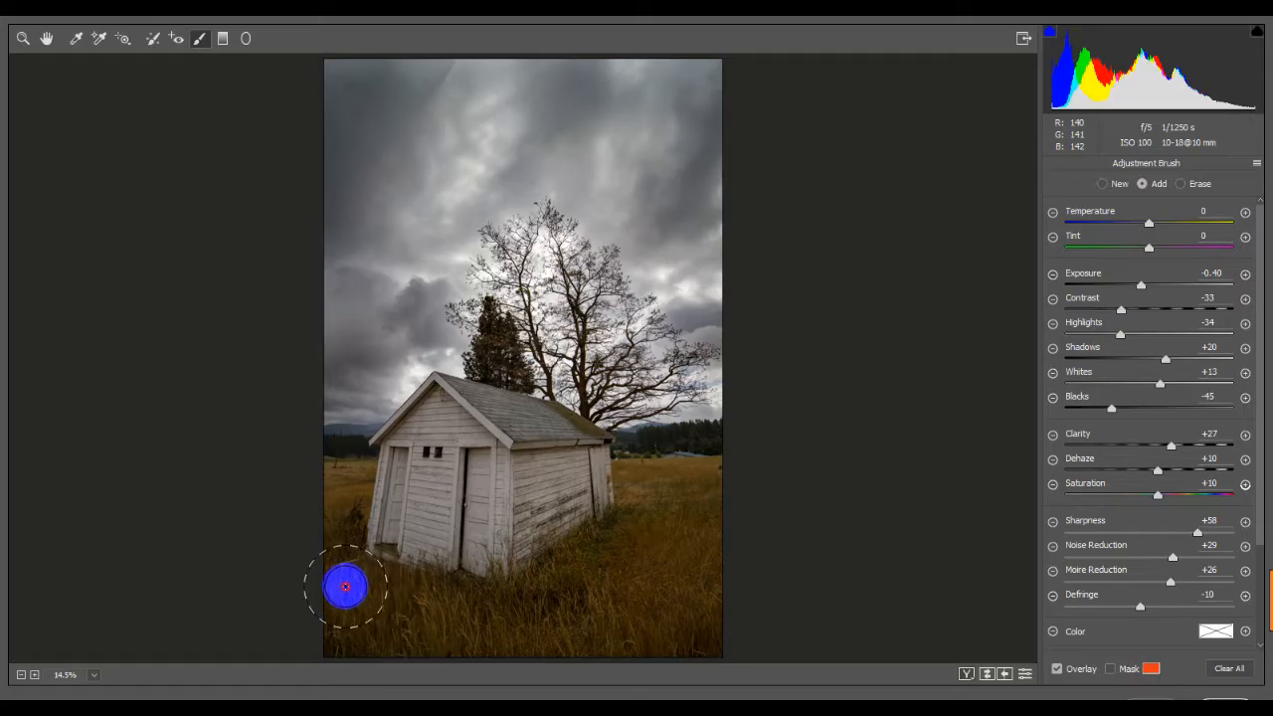
pyautogui.moveTo(447, 635)
pyautogui.mouseDown()
pyautogui.moveTo(676, 631)
pyautogui.moveTo(707, 606)
pyautogui.moveTo(699, 517)
pyautogui.moveTo(673, 679)
pyautogui.mouseUp()
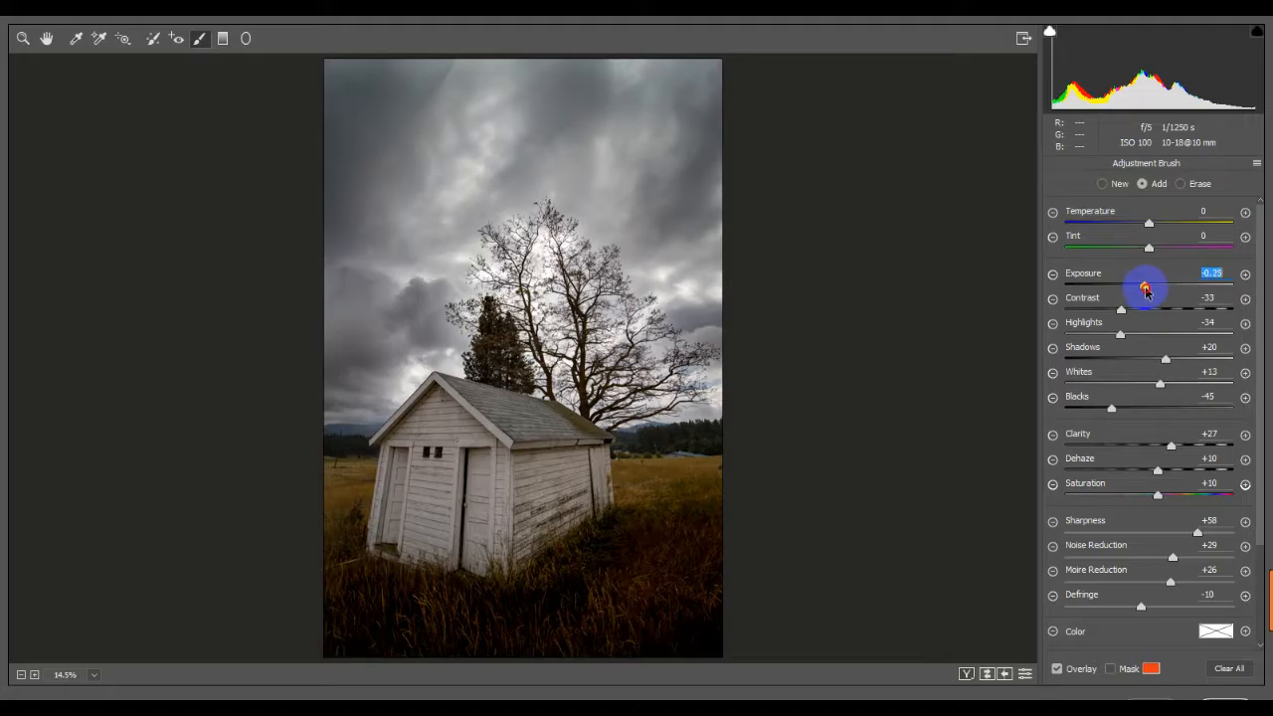
pyautogui.moveTo(1154, 289); pyautogui.dragTo(1166, 289)
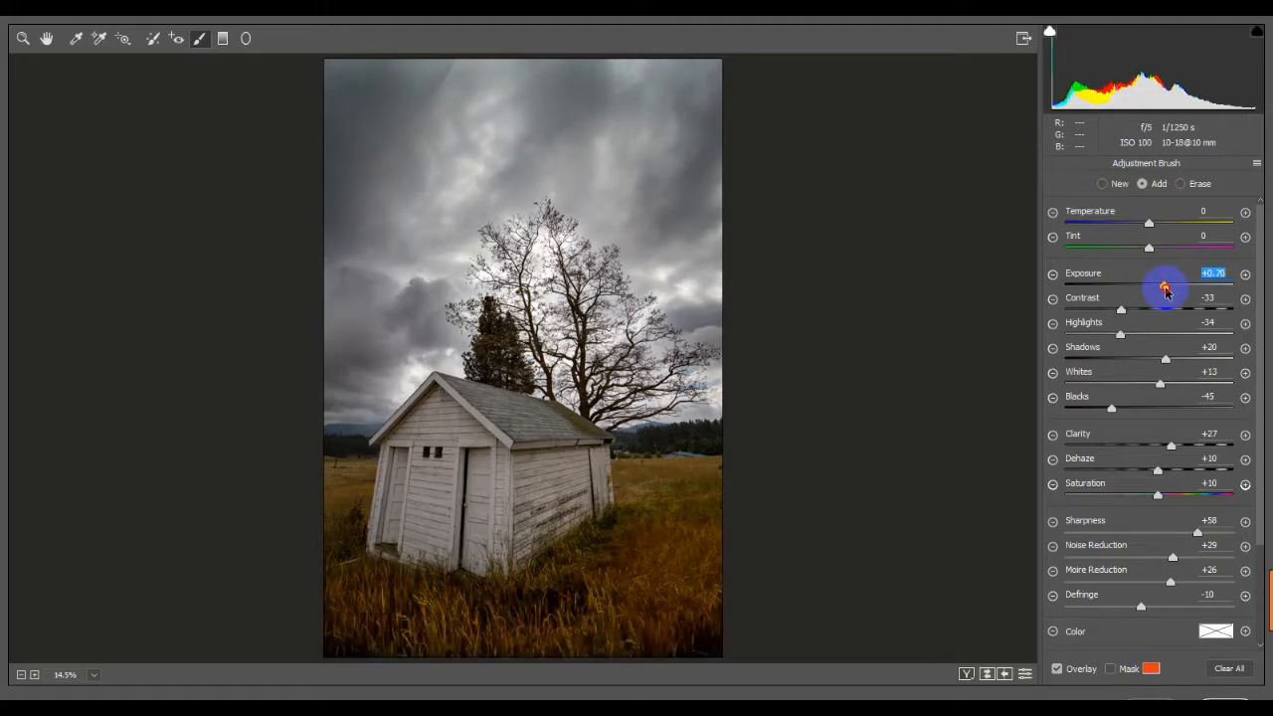
pyautogui.moveTo(1174, 289); pyautogui.dragTo(1178, 290)
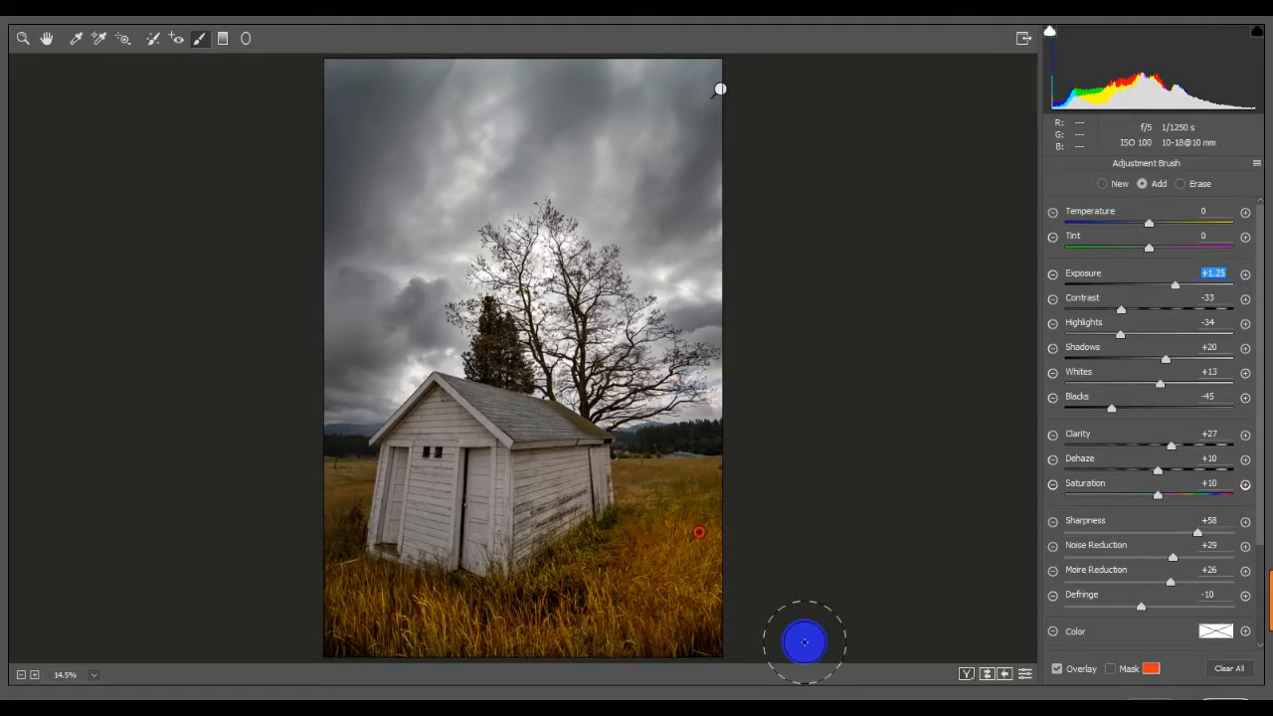
# - Extend the grass adjustment over the remaining grass along the photo's lower edge and in front of the shed
pyautogui.click(698, 644)
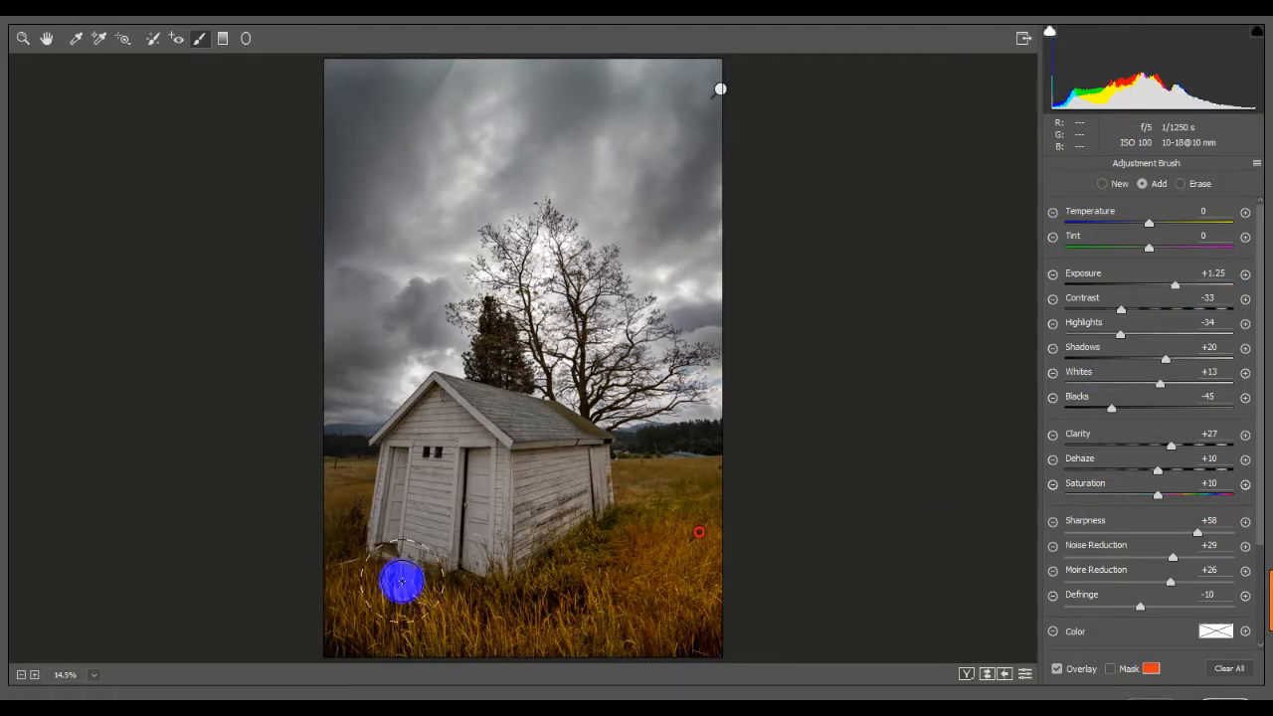
pyautogui.moveTo(344, 566)
pyautogui.mouseDown()
pyautogui.moveTo(342, 528)
pyautogui.moveTo(339, 633)
pyautogui.moveTo(384, 628)
pyautogui.mouseUp()
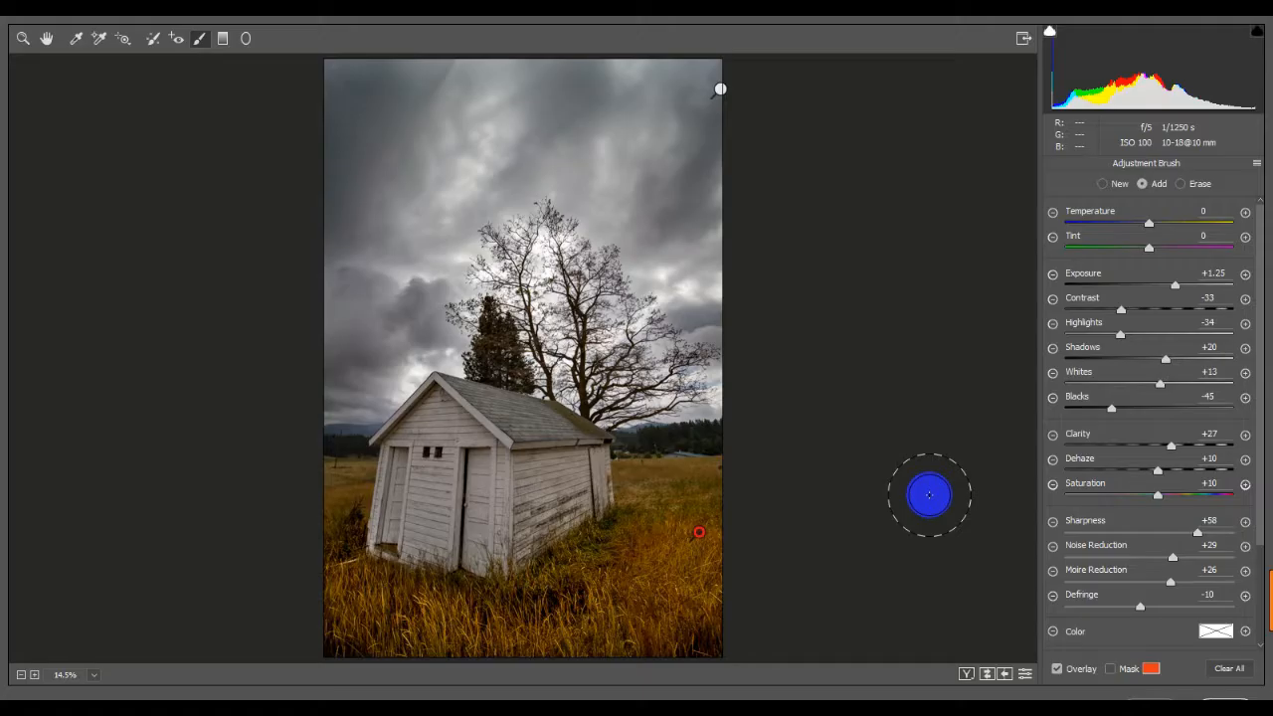
pyautogui.press('Return')
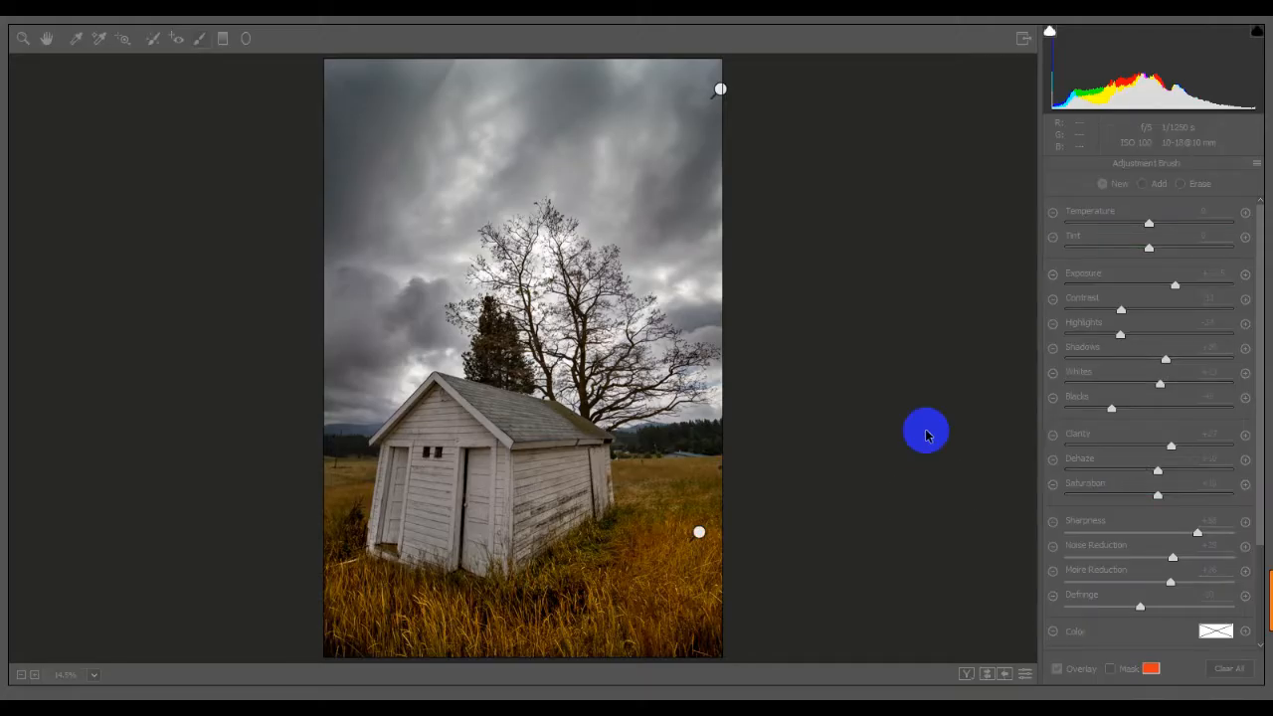
# - Start a new Adjustment Brush adjustment with a smaller brush and paint it over the shed
pyautogui.click(1107, 187)
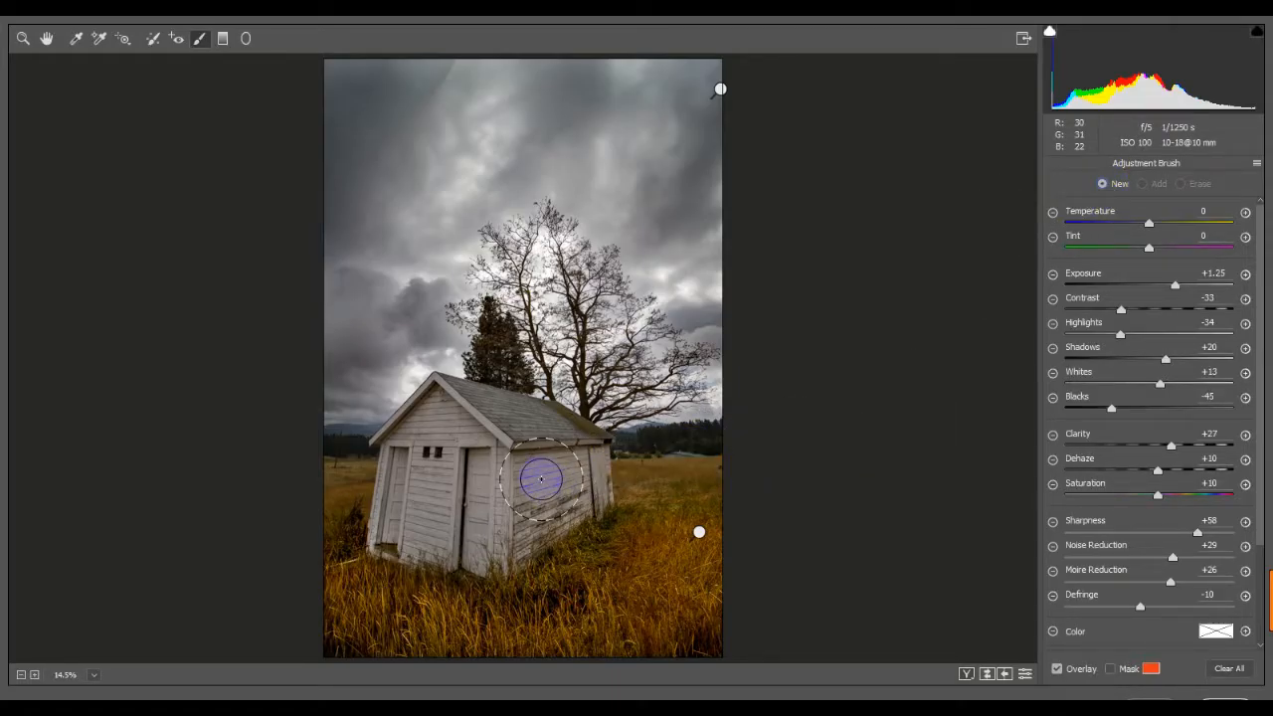
pyautogui.press('[')
pyautogui.press('[')
pyautogui.moveTo(534, 479)
pyautogui.mouseDown()
pyautogui.moveTo(557, 451)
pyautogui.moveTo(582, 458)
pyautogui.moveTo(399, 463)
pyautogui.moveTo(438, 408)
pyautogui.moveTo(531, 414)
pyautogui.moveTo(583, 469)
pyautogui.moveTo(587, 500)
pyautogui.moveTo(460, 540)
pyautogui.moveTo(389, 528)
pyautogui.moveTo(398, 483)
pyautogui.moveTo(434, 435)
pyautogui.moveTo(565, 426)
pyautogui.moveTo(632, 474)
pyautogui.moveTo(886, 520)
pyautogui.moveTo(915, 508)
pyautogui.moveTo(990, 518)
pyautogui.mouseUp()
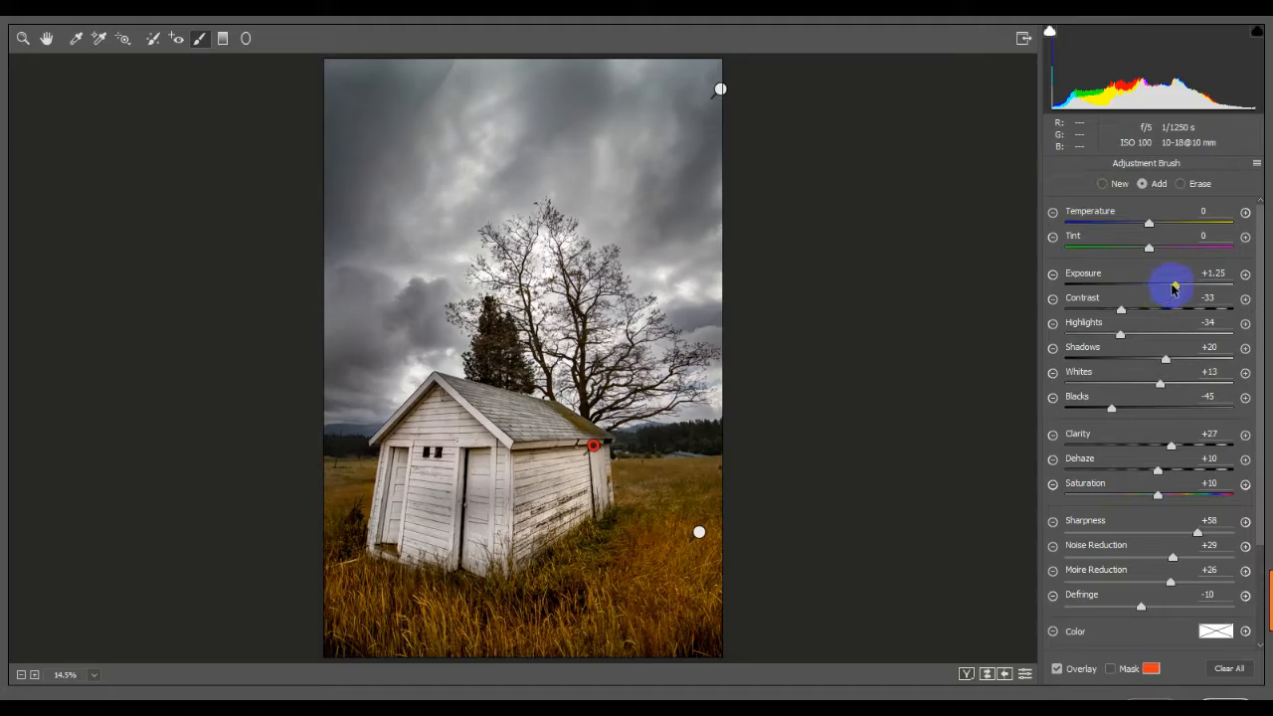
# - Set the shed adjustment's Exposure to +0.35, Blacks to -83 and Clarity to +31
pyautogui.moveTo(1175, 287)
pyautogui.mouseDown()
pyautogui.moveTo(1114, 292)
pyautogui.moveTo(1154, 293)
pyautogui.mouseUp()
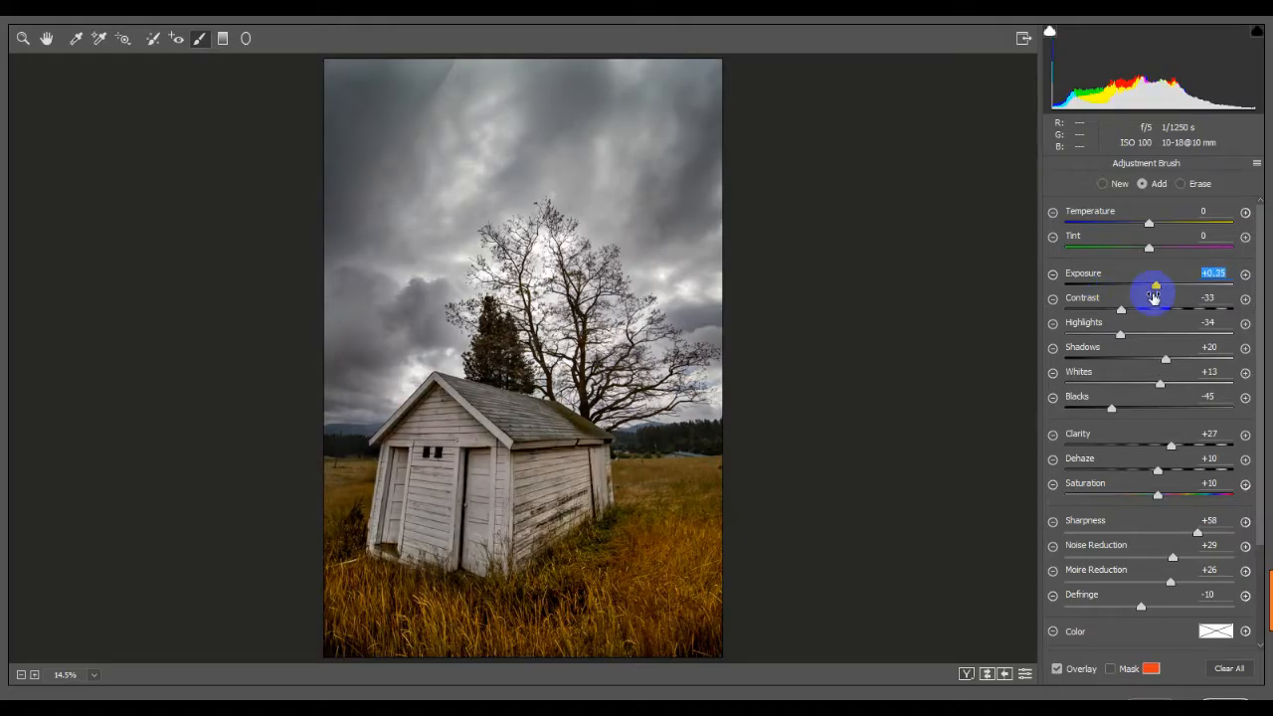
pyautogui.moveTo(1112, 413); pyautogui.dragTo(1098, 414)
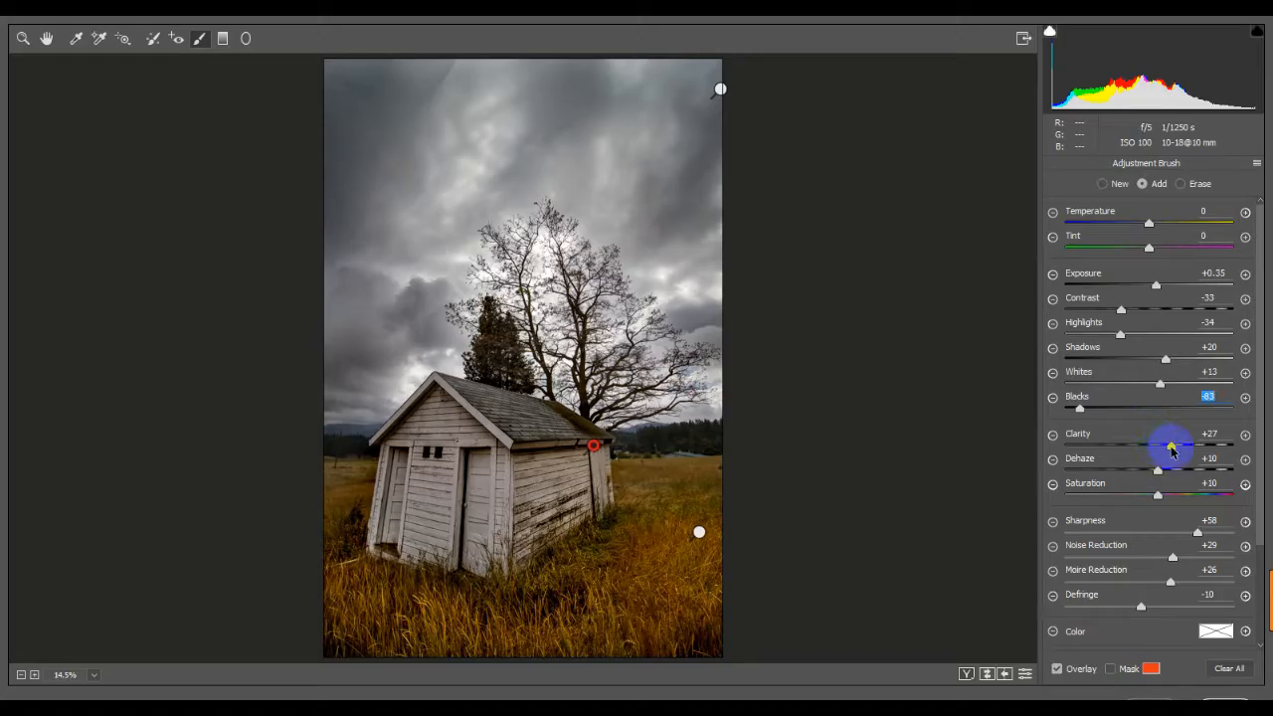
pyautogui.moveTo(1174, 452)
pyautogui.mouseDown()
pyautogui.moveTo(1138, 451)
pyautogui.moveTo(1176, 448)
pyautogui.mouseUp()
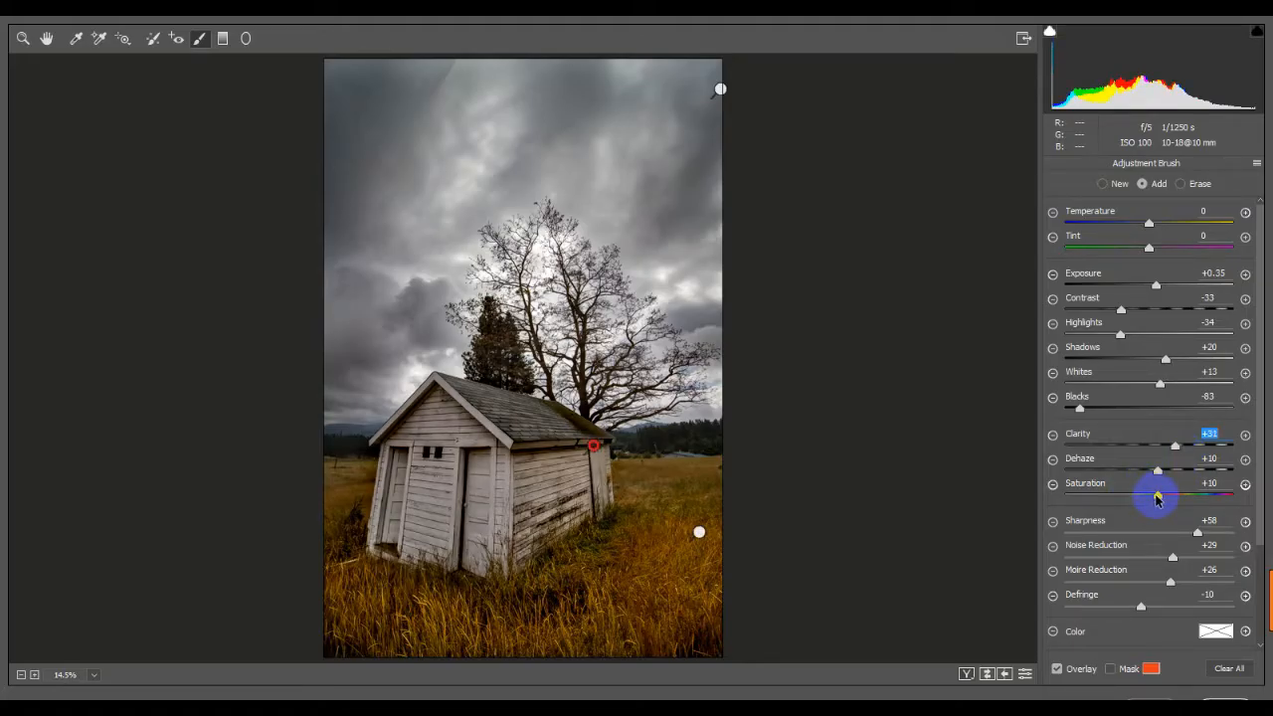
# - Set the shed adjustment's Saturation to -98 and raise its Dehaze slightly
pyautogui.moveTo(1157, 498); pyautogui.dragTo(1071, 500)
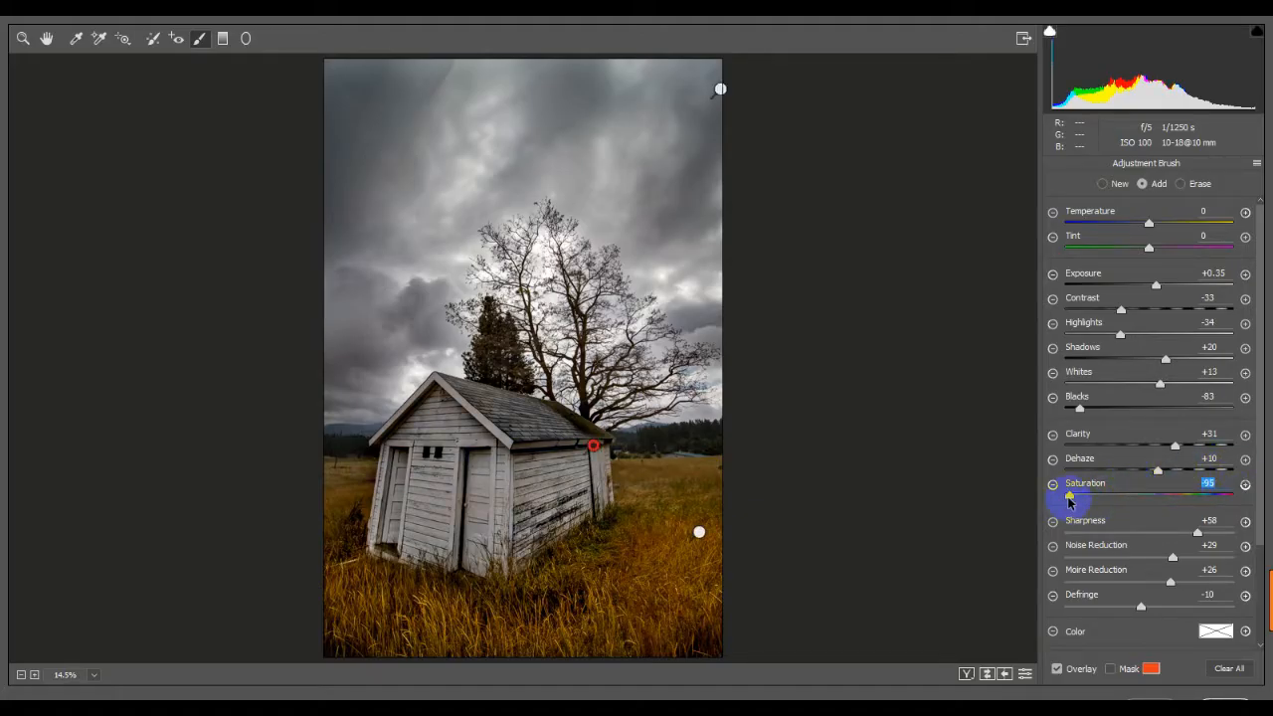
pyautogui.moveTo(1069, 500)
pyautogui.mouseDown()
pyautogui.moveTo(1186, 500)
pyautogui.moveTo(1079, 501)
pyautogui.mouseUp()
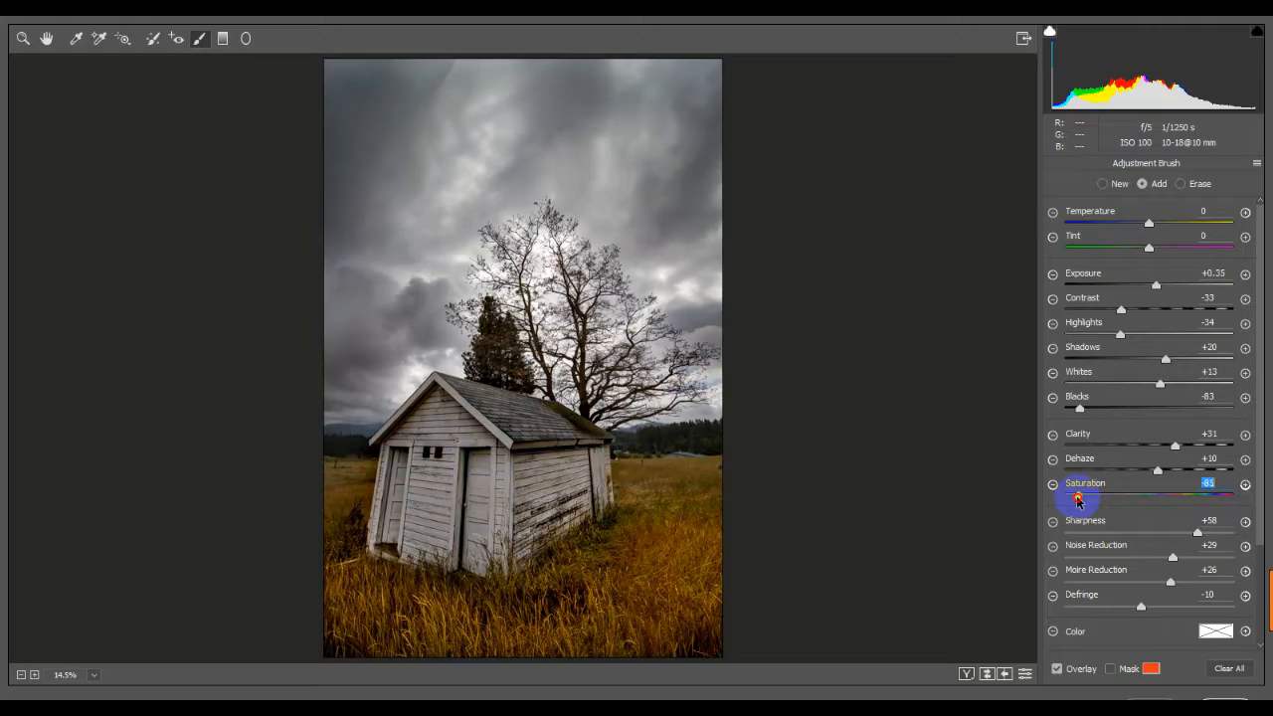
pyautogui.moveTo(1067, 500); pyautogui.dragTo(1067, 501)
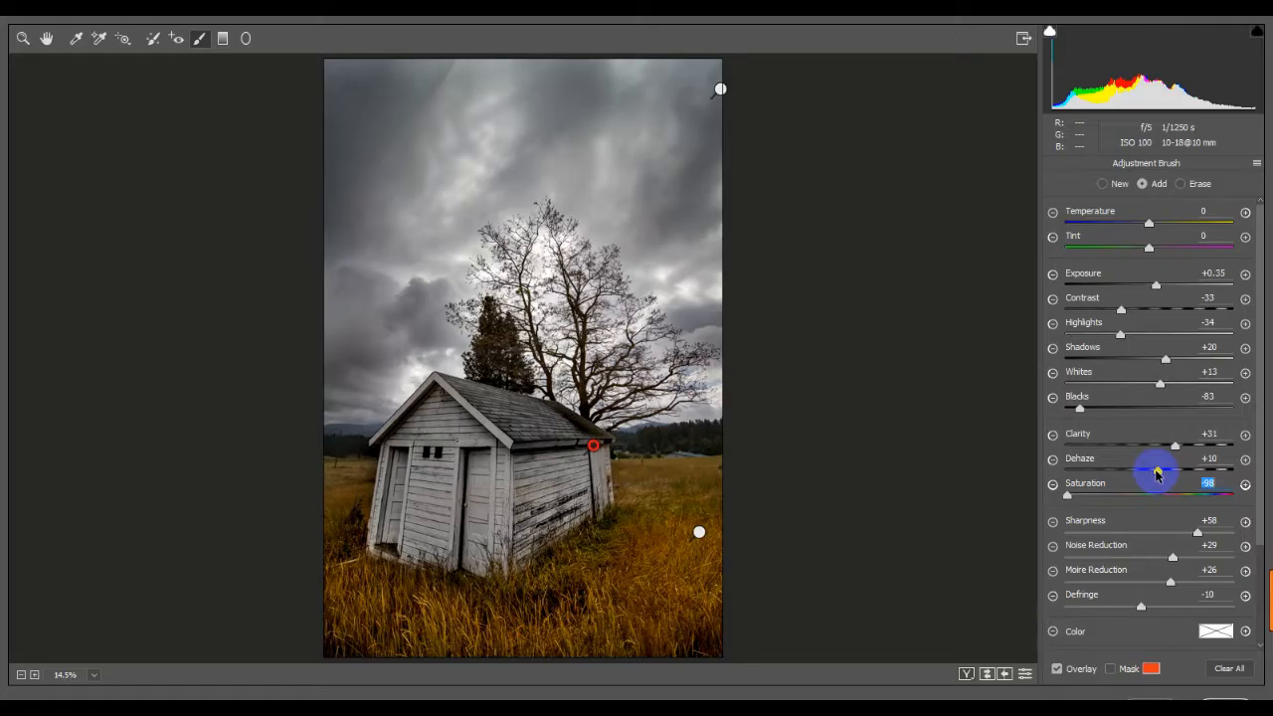
pyautogui.click(1156, 471)
pyautogui.moveTo(1159, 475); pyautogui.dragTo(1171, 475)
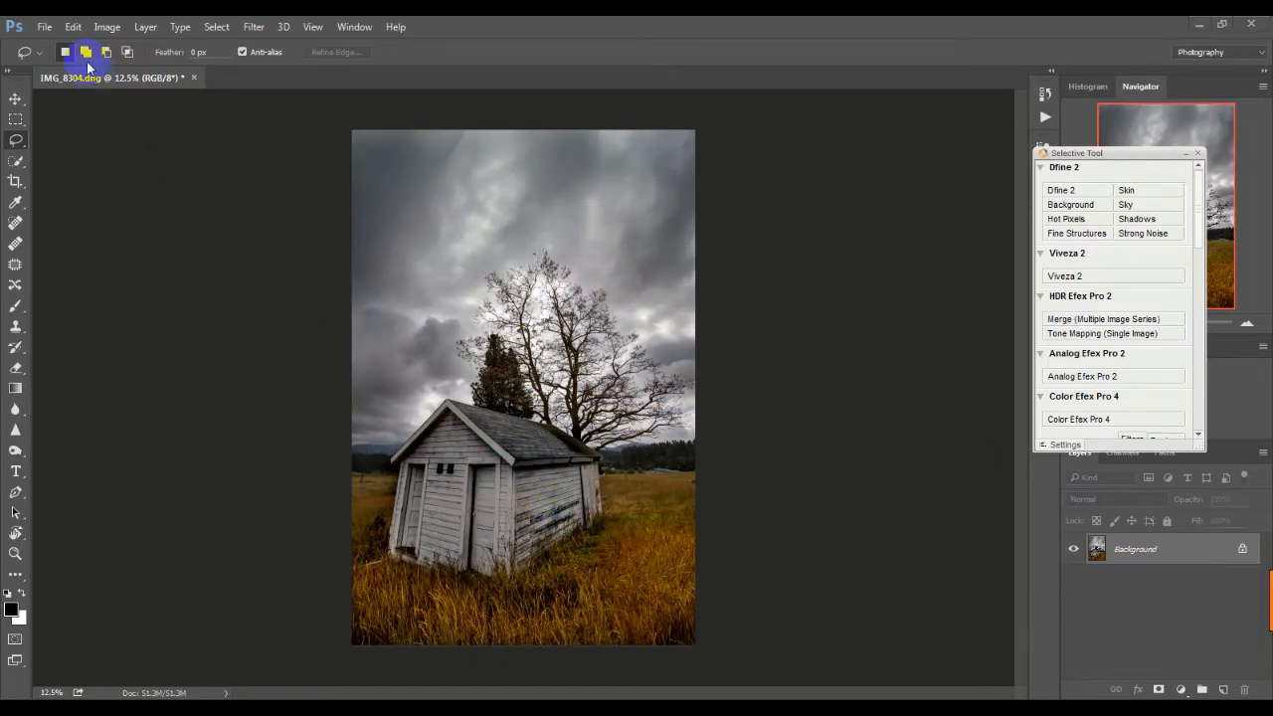
# - Step back and forward in the history to compare the photo before and after the Camera Raw edits
pyautogui.click(74, 27)
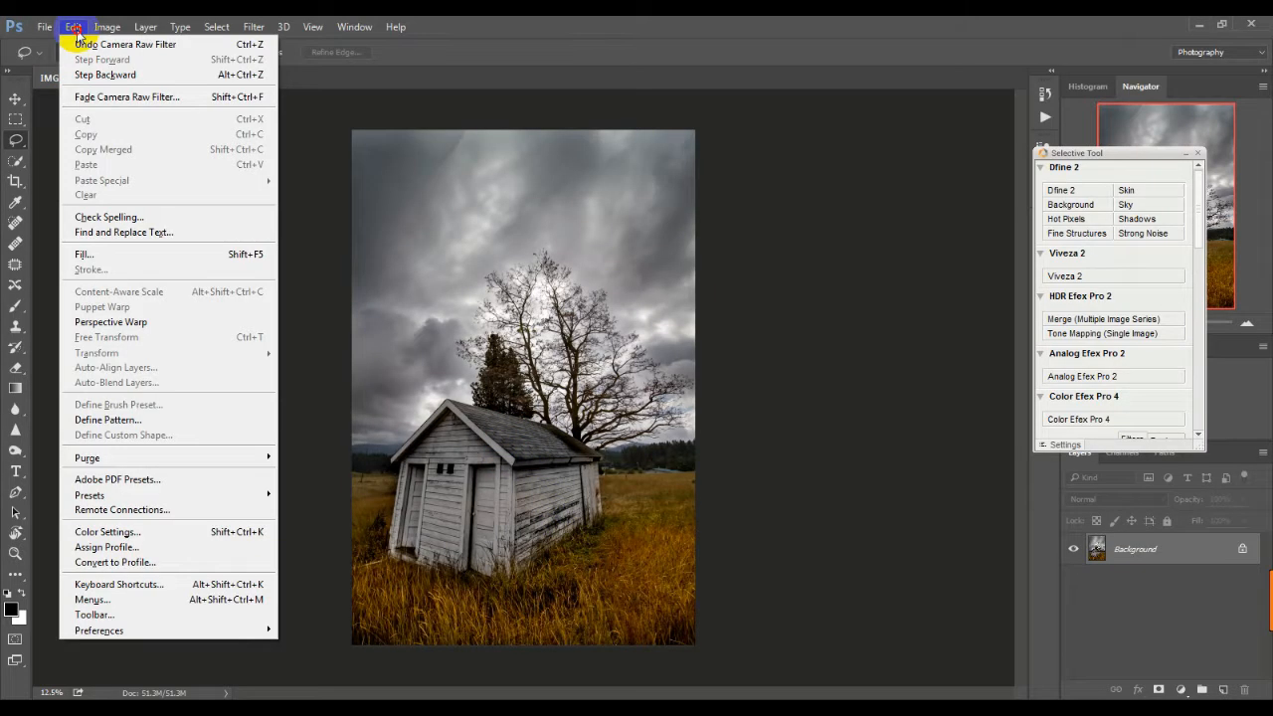
pyautogui.click(105, 74)
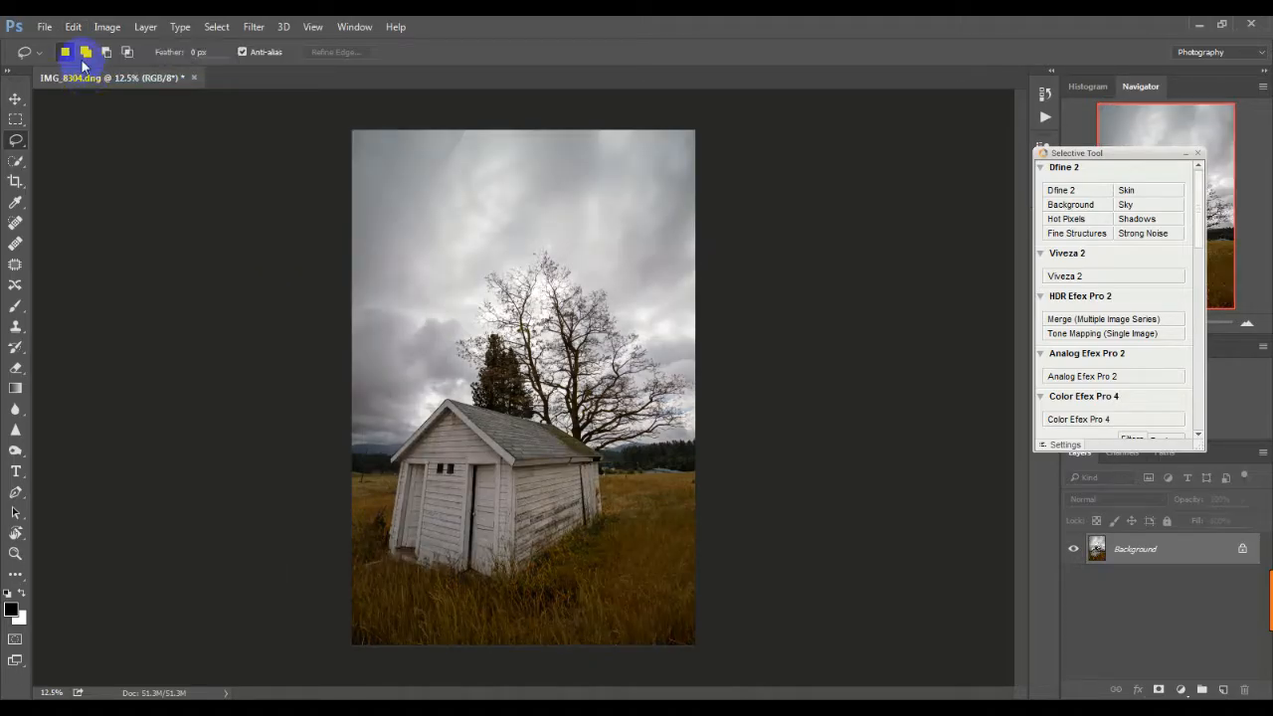
pyautogui.click(76, 27)
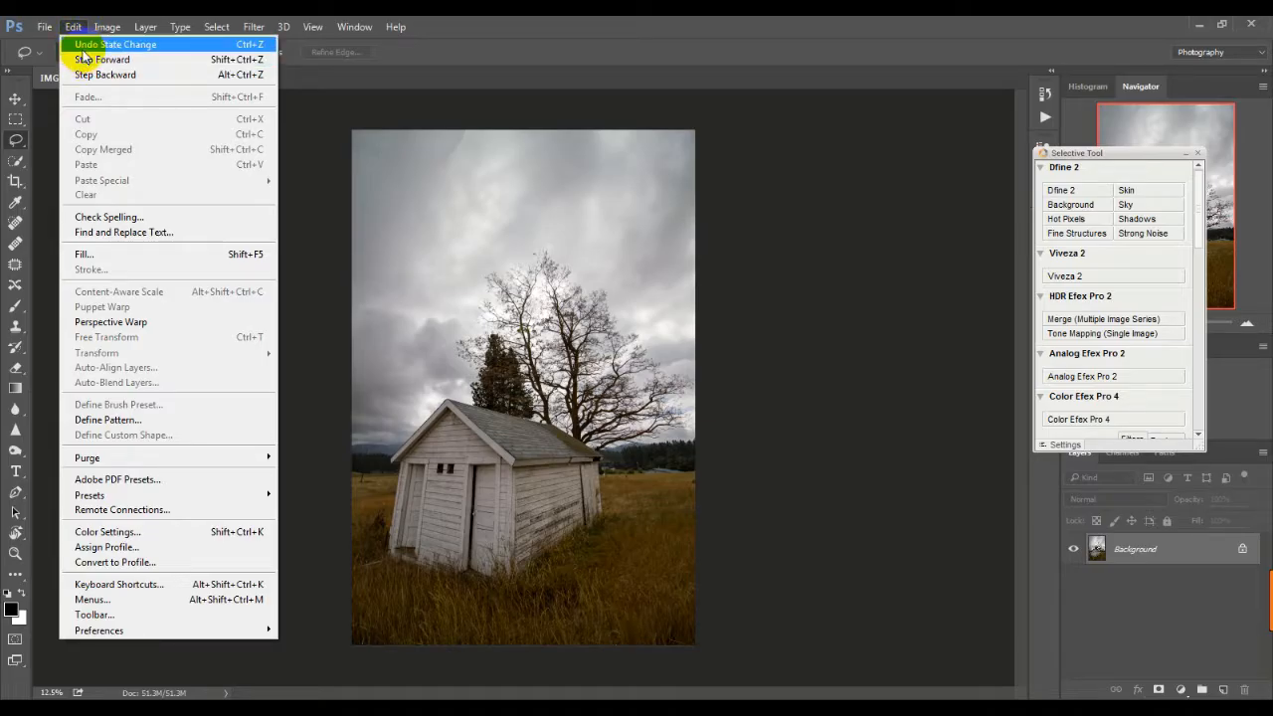
pyautogui.click(85, 58)
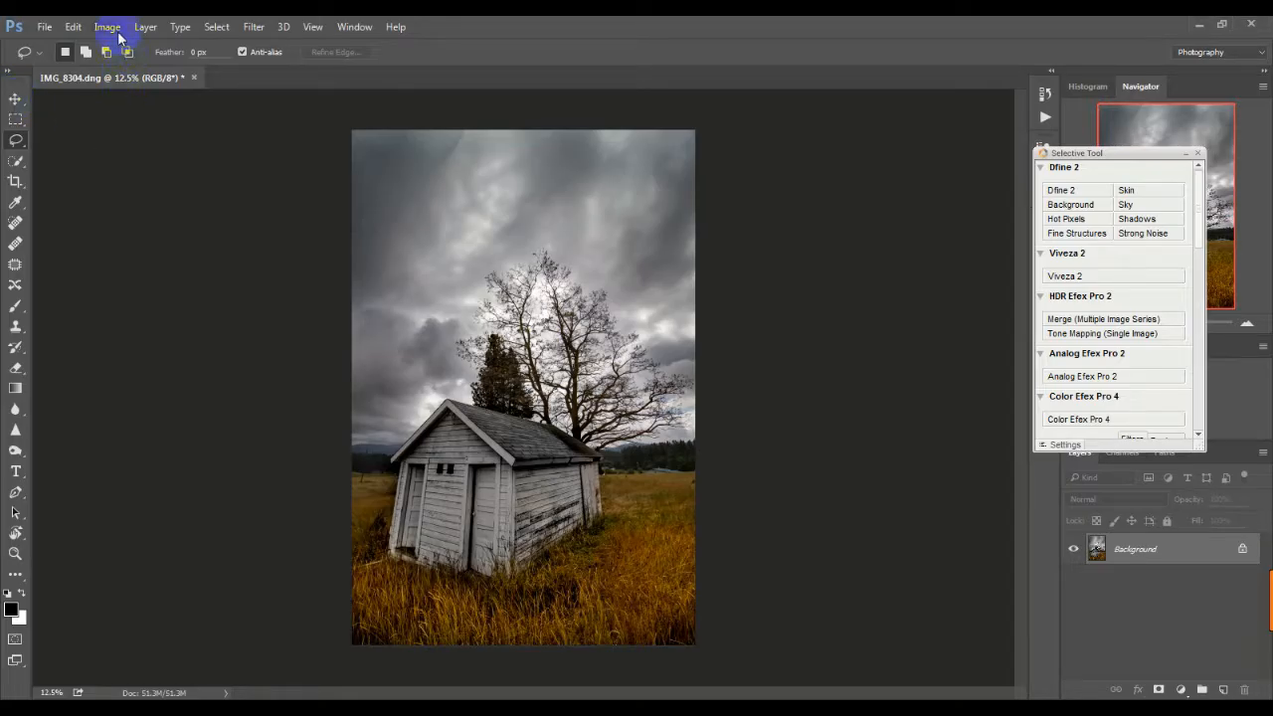
pyautogui.click(109, 30)
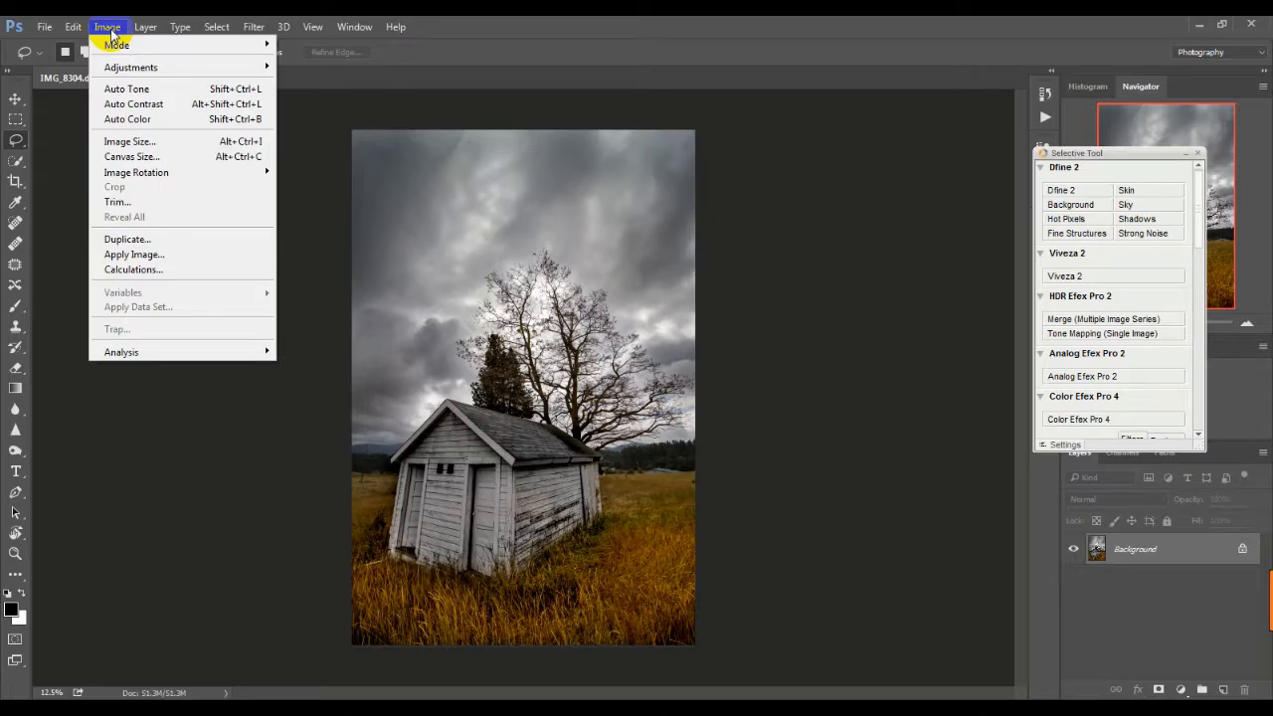
pyautogui.click(78, 29)
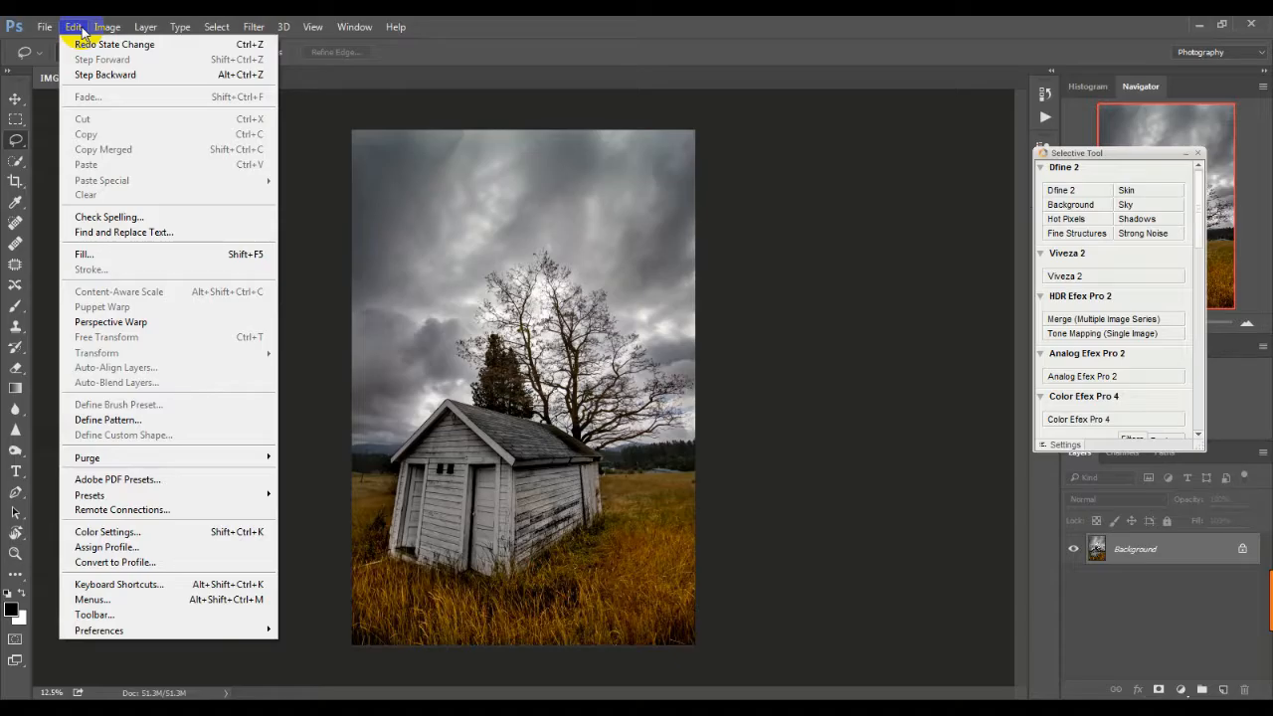
pyautogui.click(446, 39)
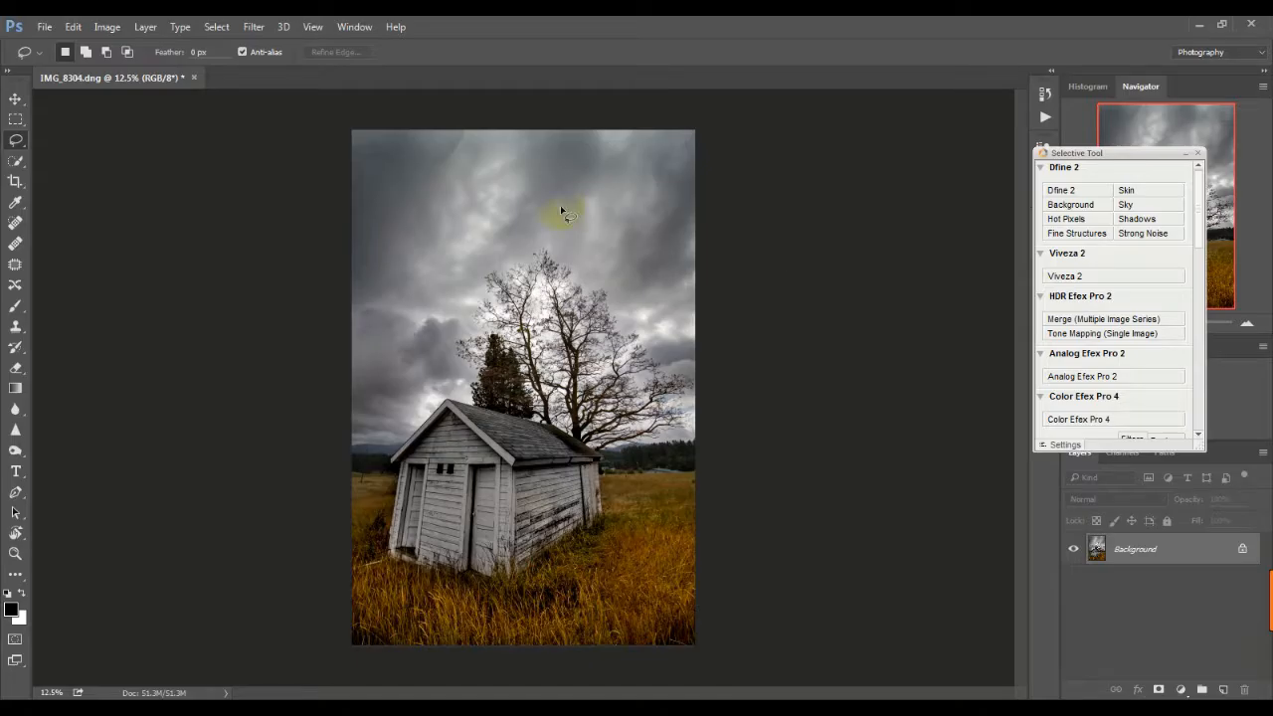
# - Apply the Bleach Bypass filter from Nik Collection's Color Efex Pro 4 as a brushable masked layer
pyautogui.click(15, 100)
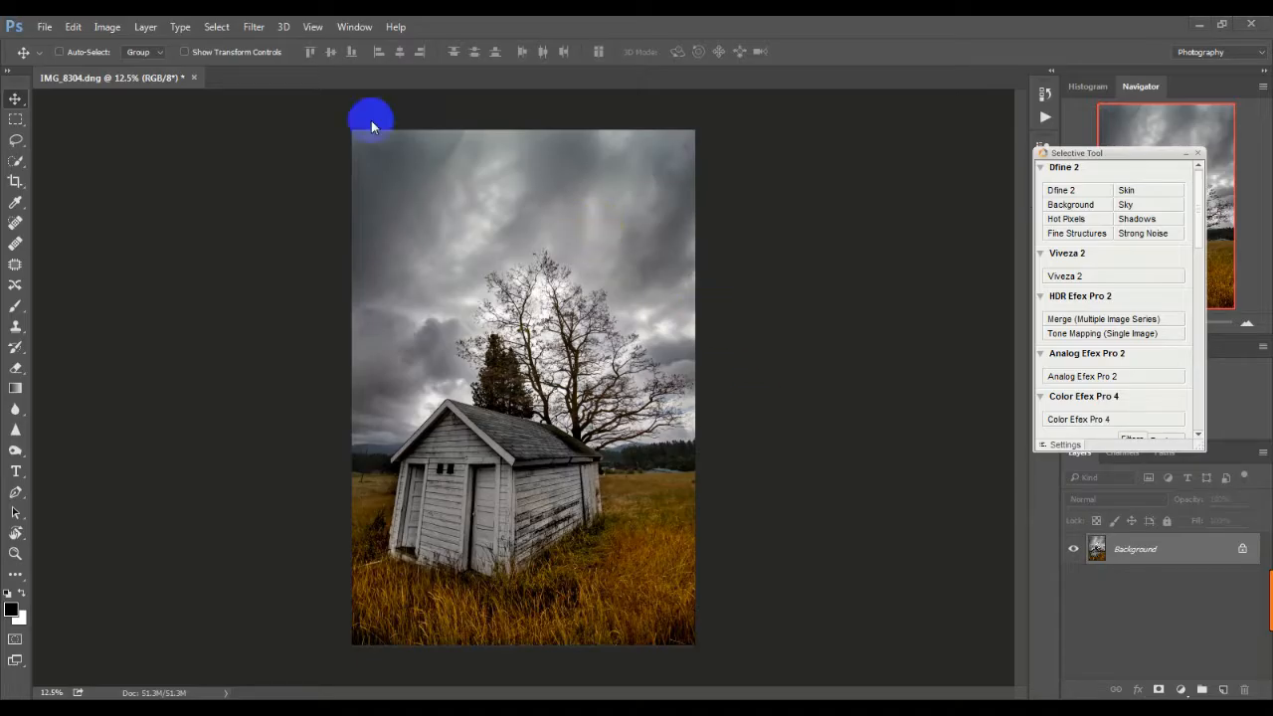
pyautogui.click(254, 27)
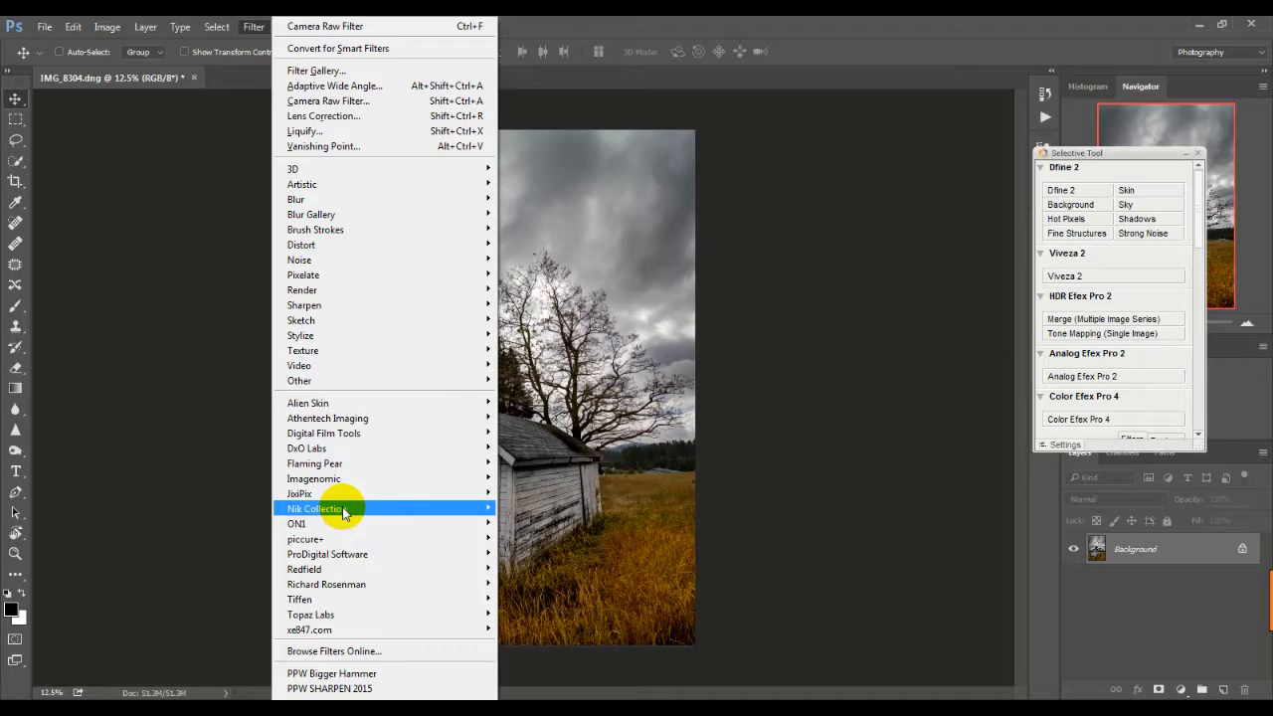
pyautogui.moveTo(345, 511)
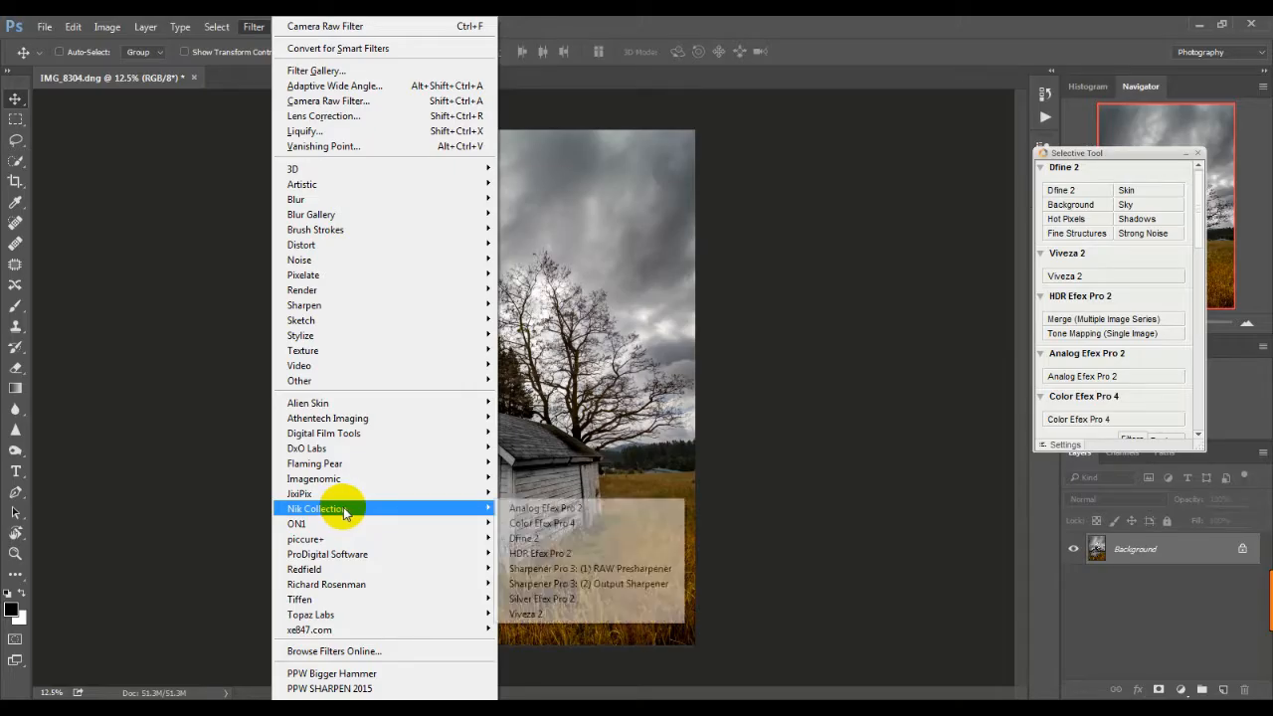
pyautogui.click(533, 525)
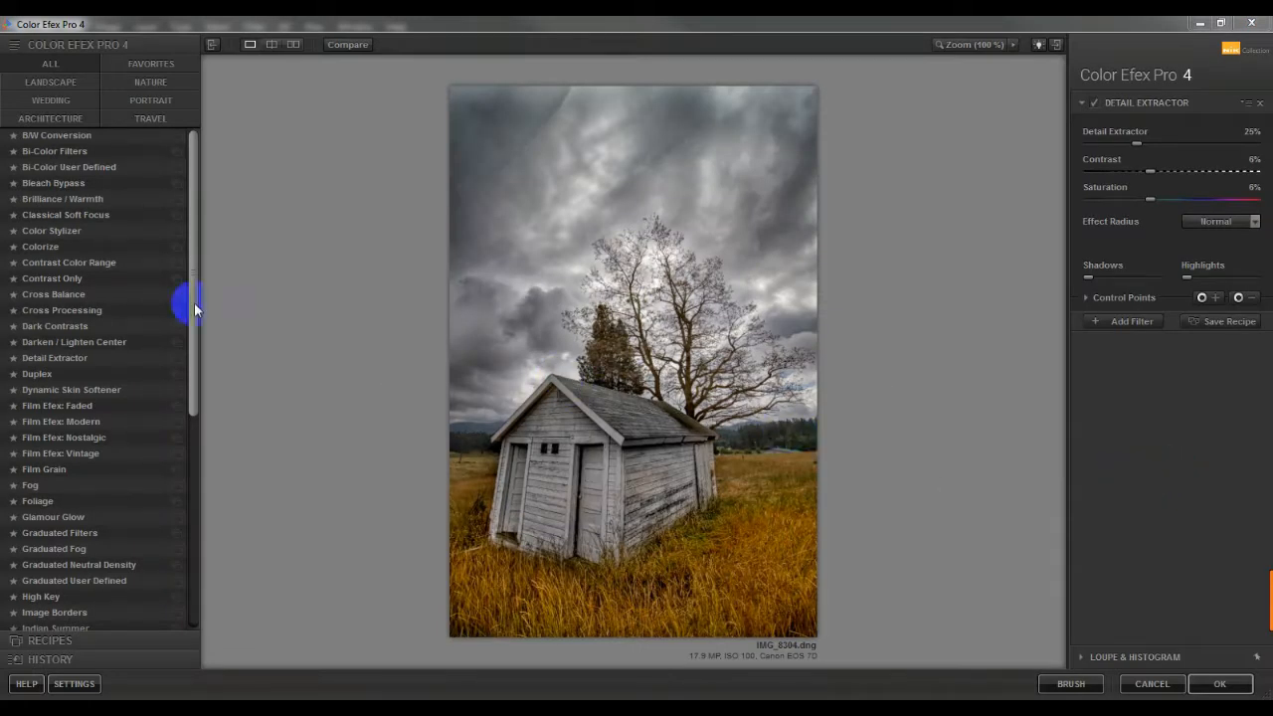
pyautogui.click(45, 186)
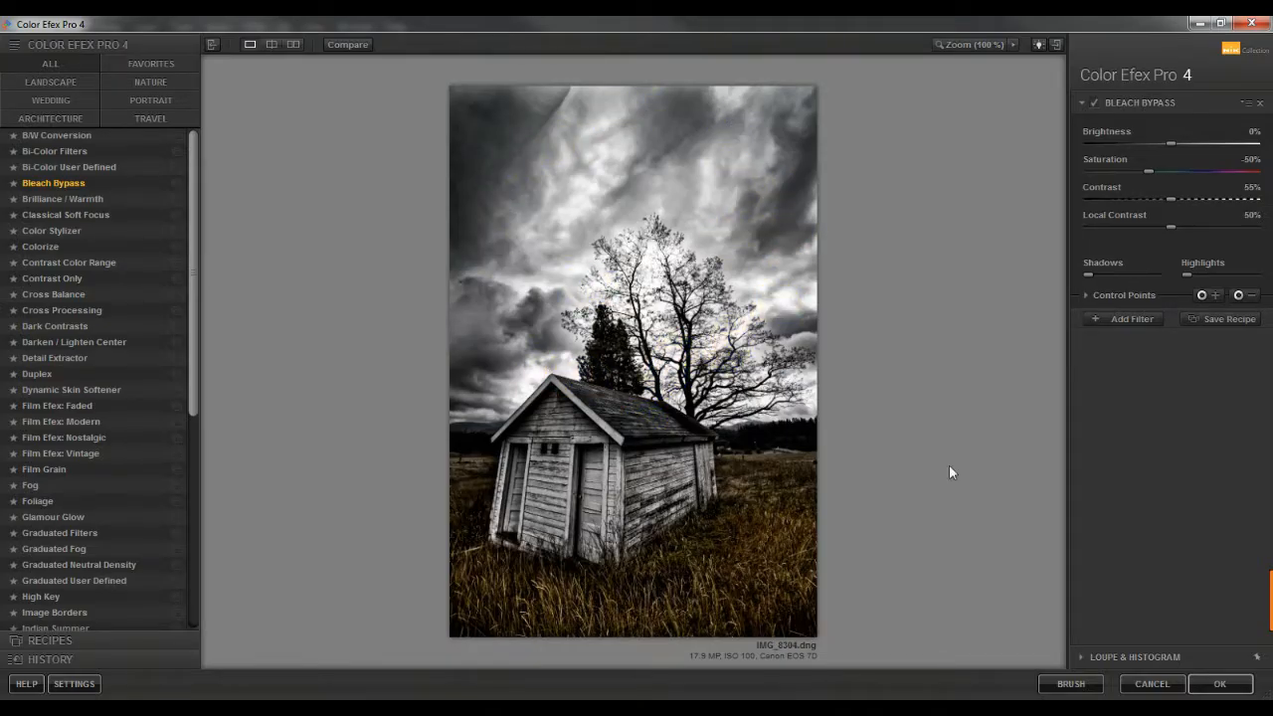
pyautogui.click(1069, 683)
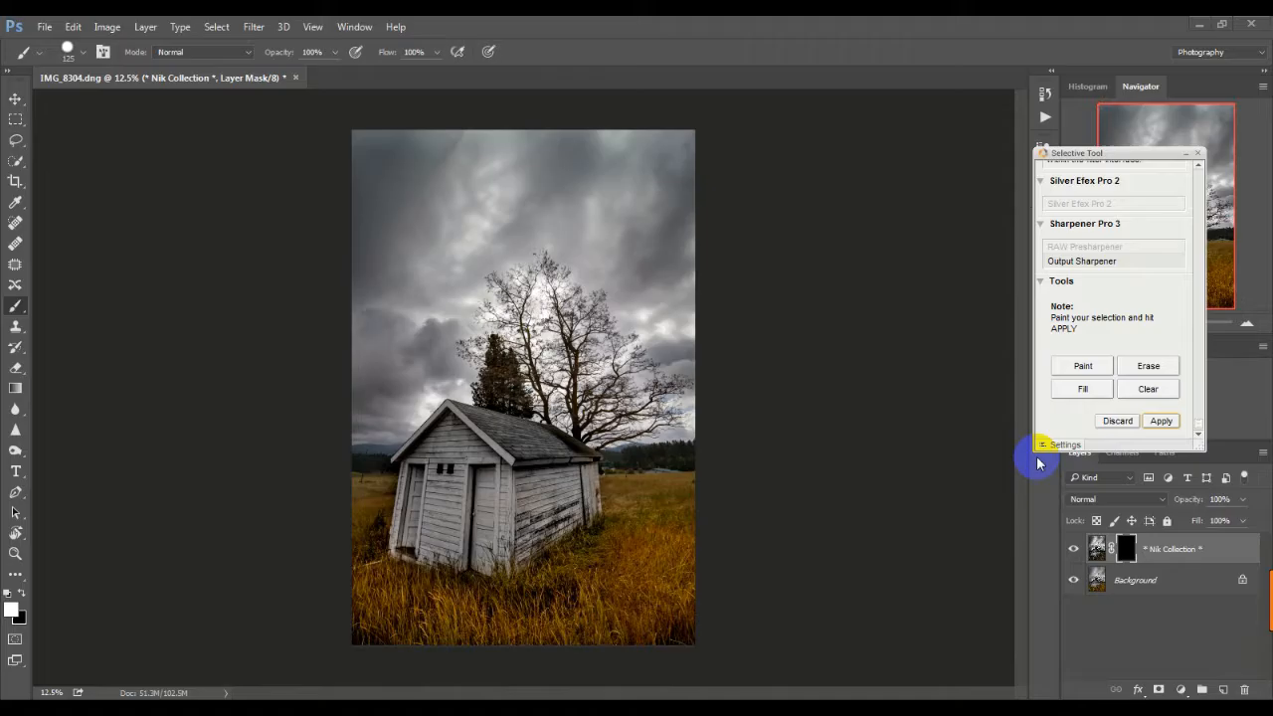
# - Paint the Bleach Bypass effect over the whole shed with a 500 px brush, apply it and close the Selective Tool
pyautogui.click(1082, 368)
pyautogui.click(1081, 372)
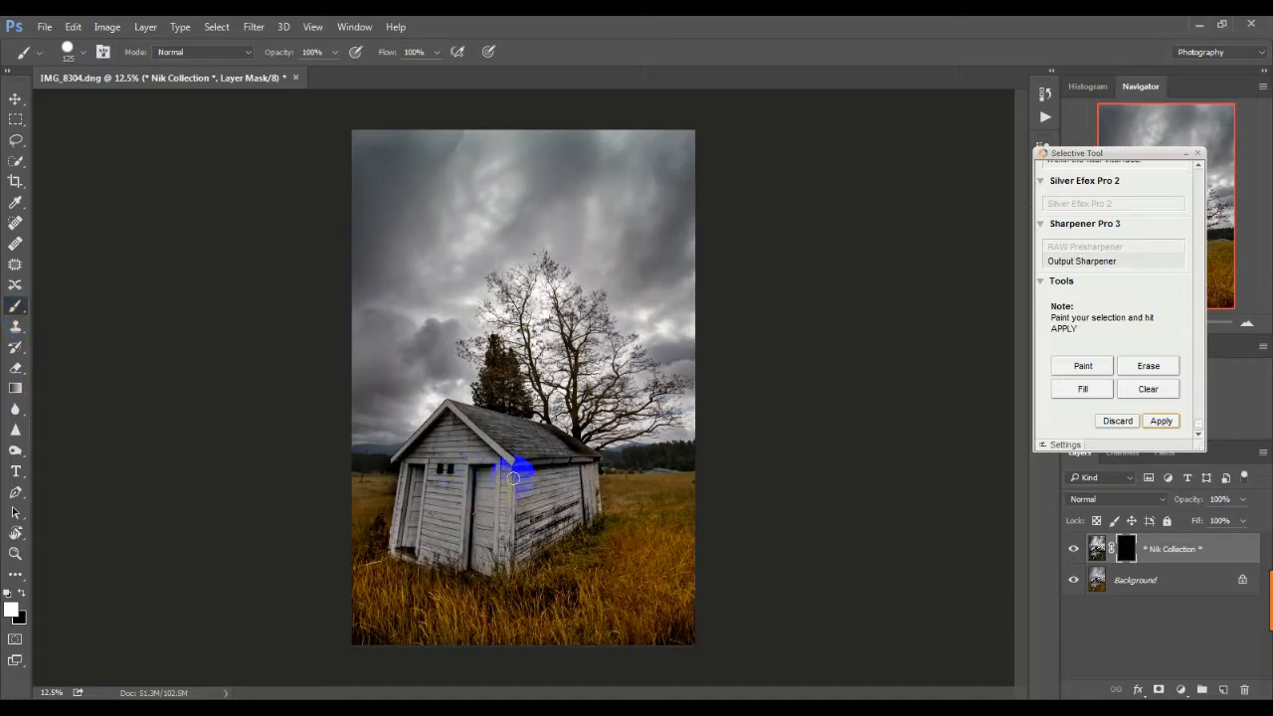
pyautogui.press(']')
pyautogui.press(']')
pyautogui.press(']')
pyautogui.press(']')
pyautogui.press(']')
pyautogui.press(']')
pyautogui.press(']')
pyautogui.press(']')
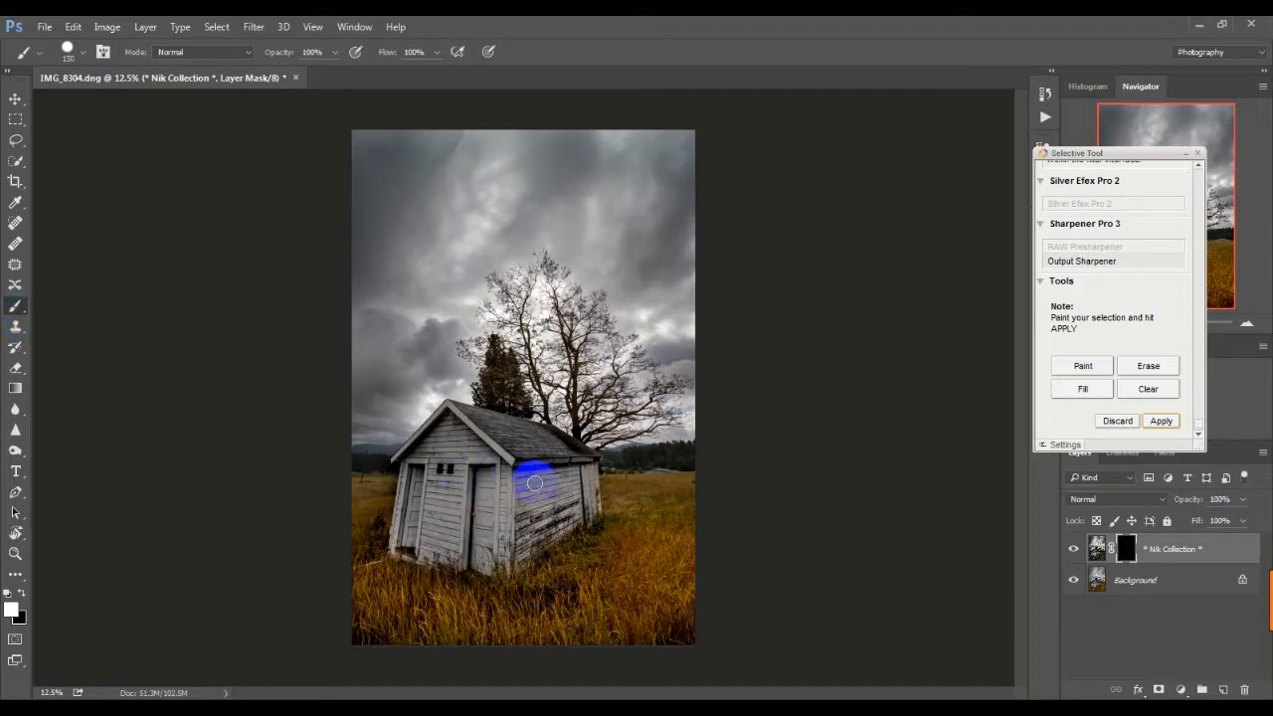
pyautogui.press(']')
pyautogui.press(']')
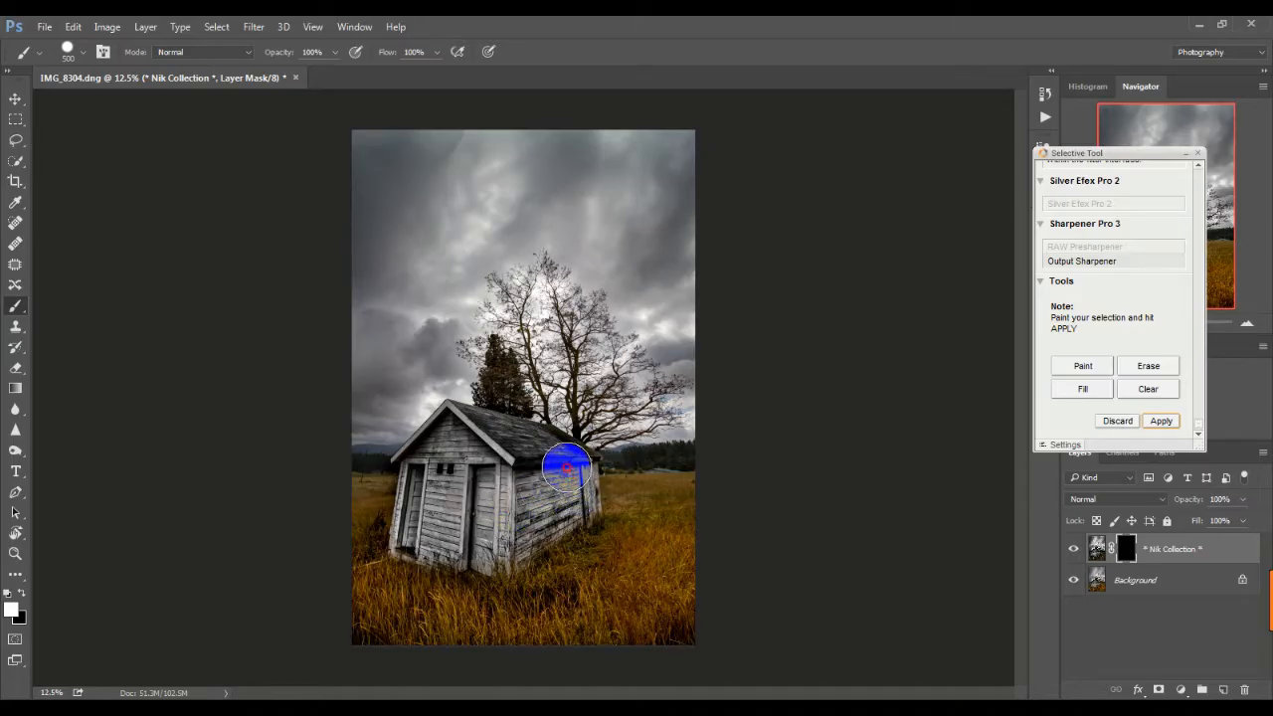
pyautogui.moveTo(503, 481)
pyautogui.mouseDown()
pyautogui.moveTo(479, 547)
pyautogui.moveTo(415, 537)
pyautogui.moveTo(453, 440)
pyautogui.mouseUp()
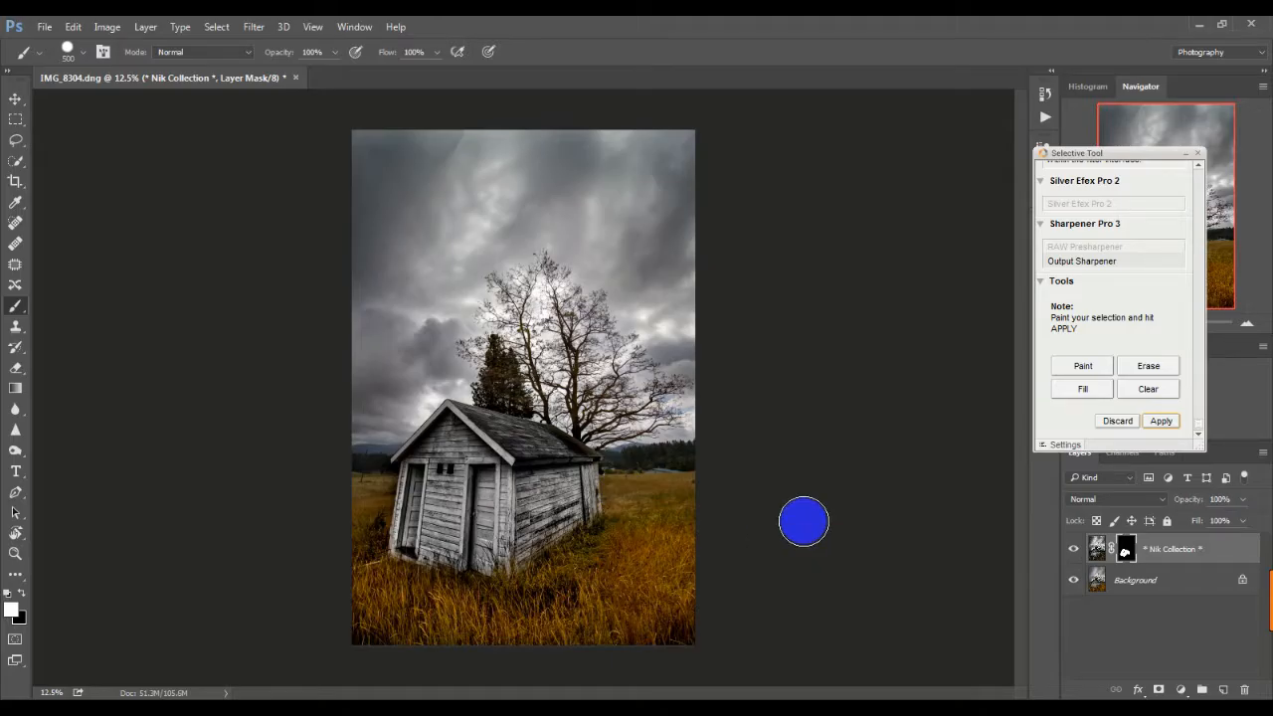
pyautogui.click(1157, 425)
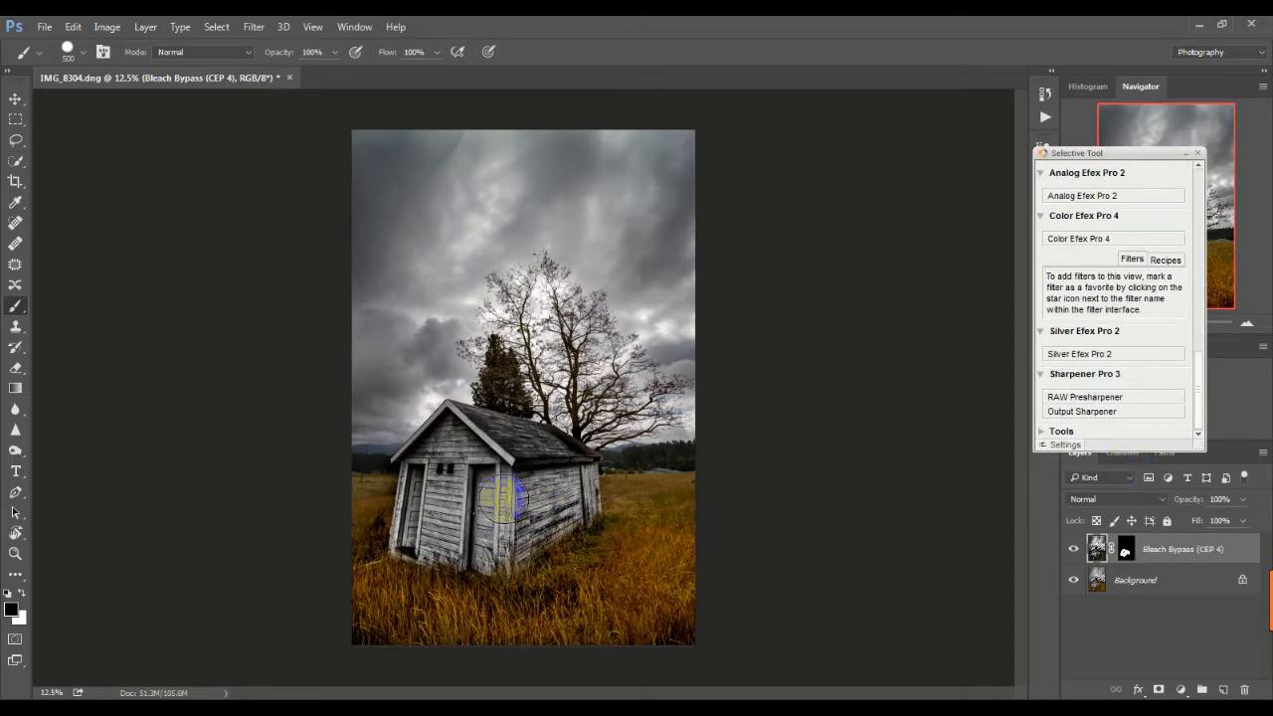
pyautogui.click(1197, 153)
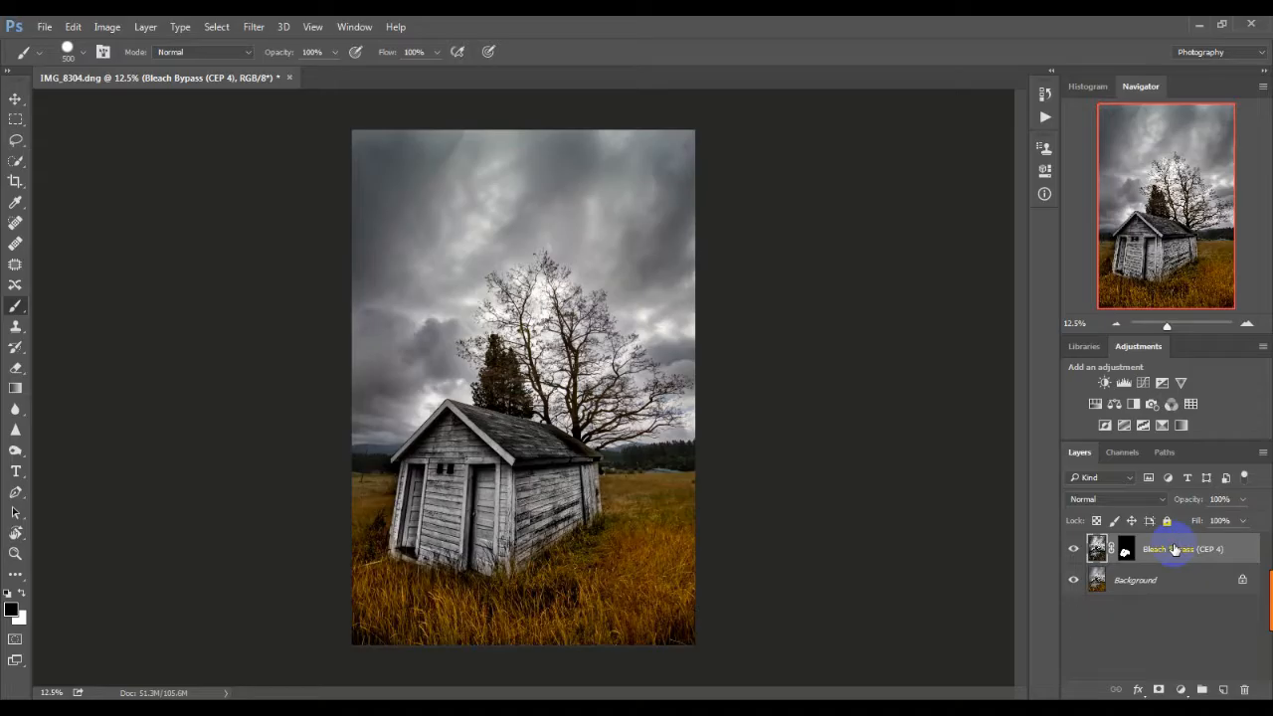
# - Try a lower opacity on the Bleach Bypass layer and return it to 100%
pyautogui.click(1125, 552)
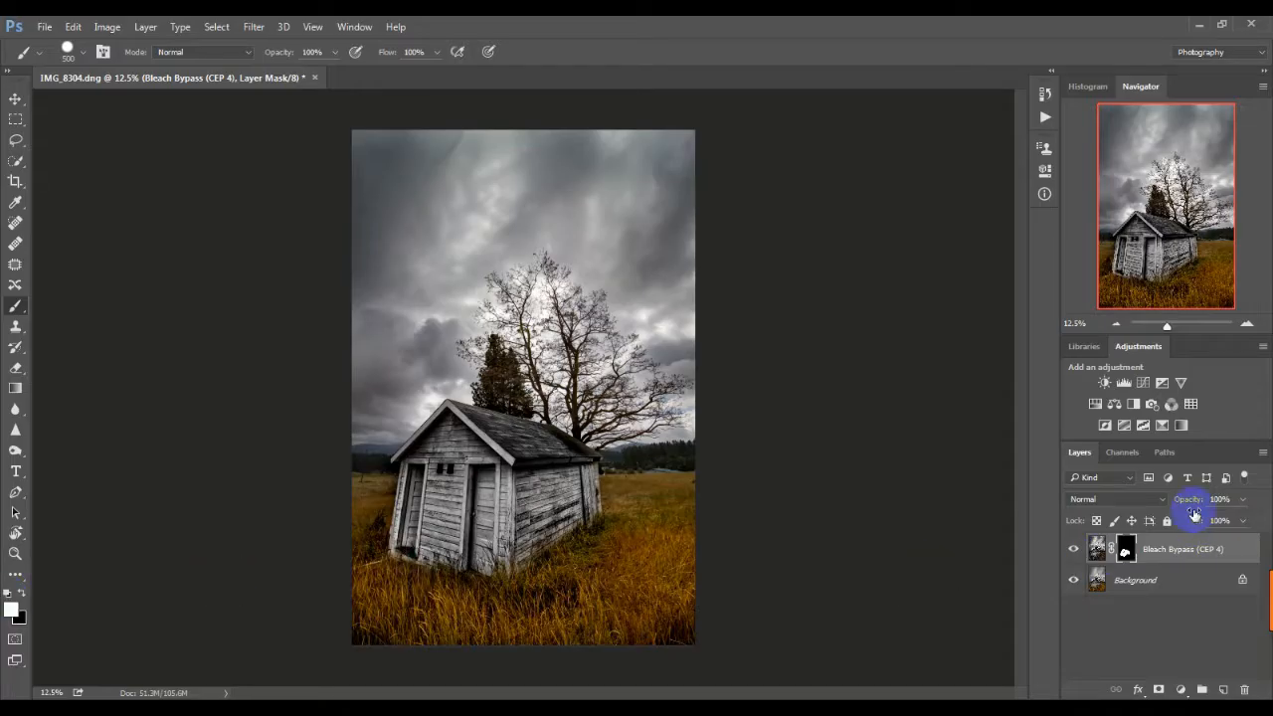
pyautogui.click(1190, 502)
pyautogui.moveTo(1191, 502); pyautogui.dragTo(1145, 503)
pyautogui.moveTo(1125, 502); pyautogui.dragTo(1246, 504)
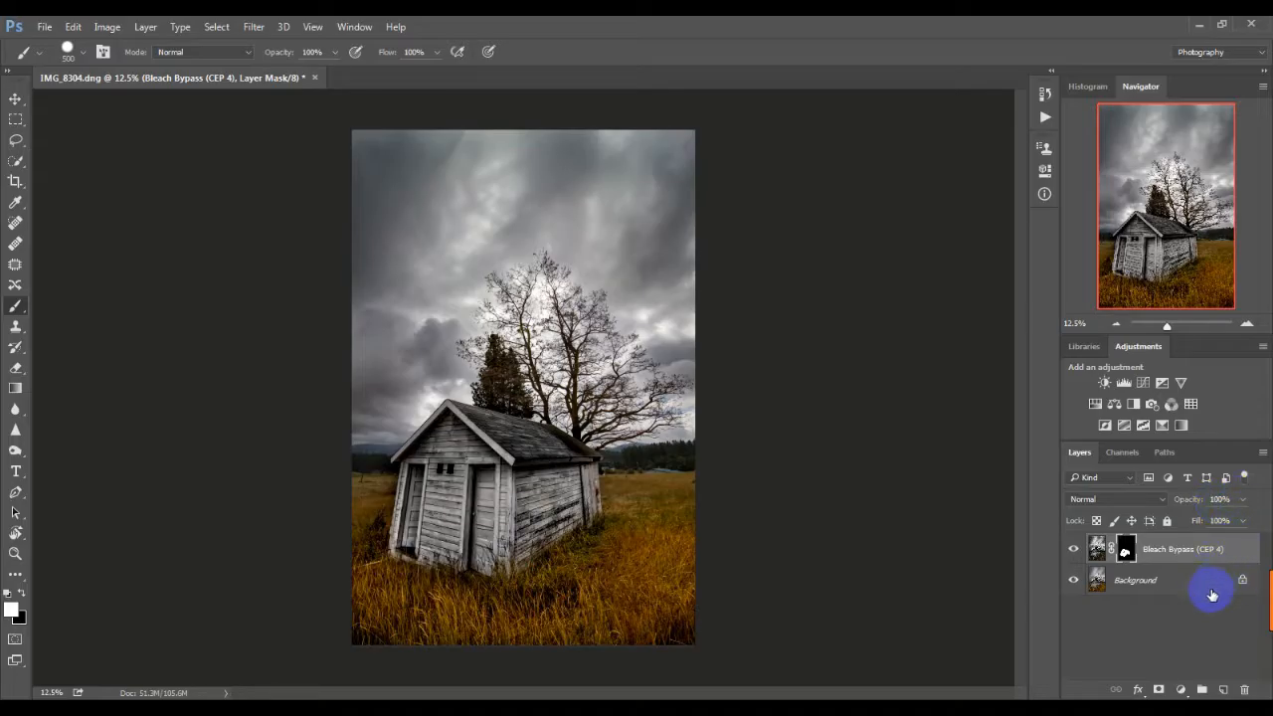
# - With the Bleach Bypass layer mask selected, inspect the foreground and background colours in the Color Picker
pyautogui.click(1125, 552)
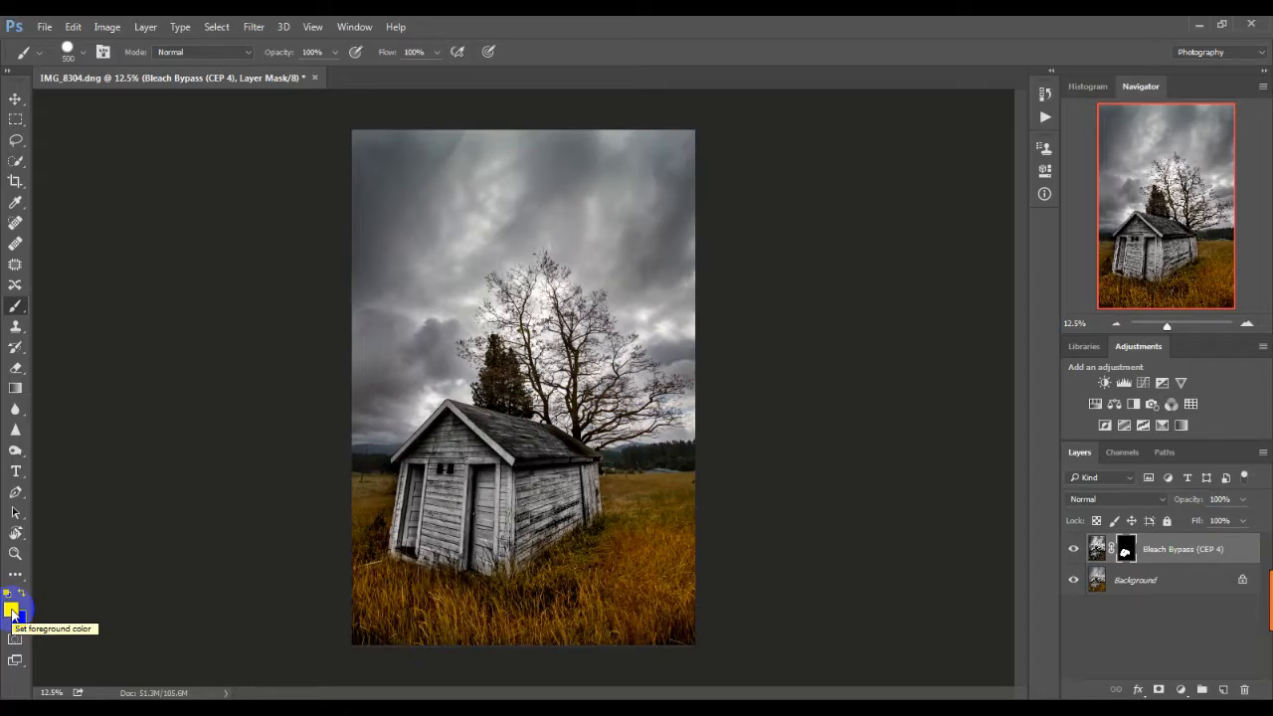
pyautogui.click(12, 611)
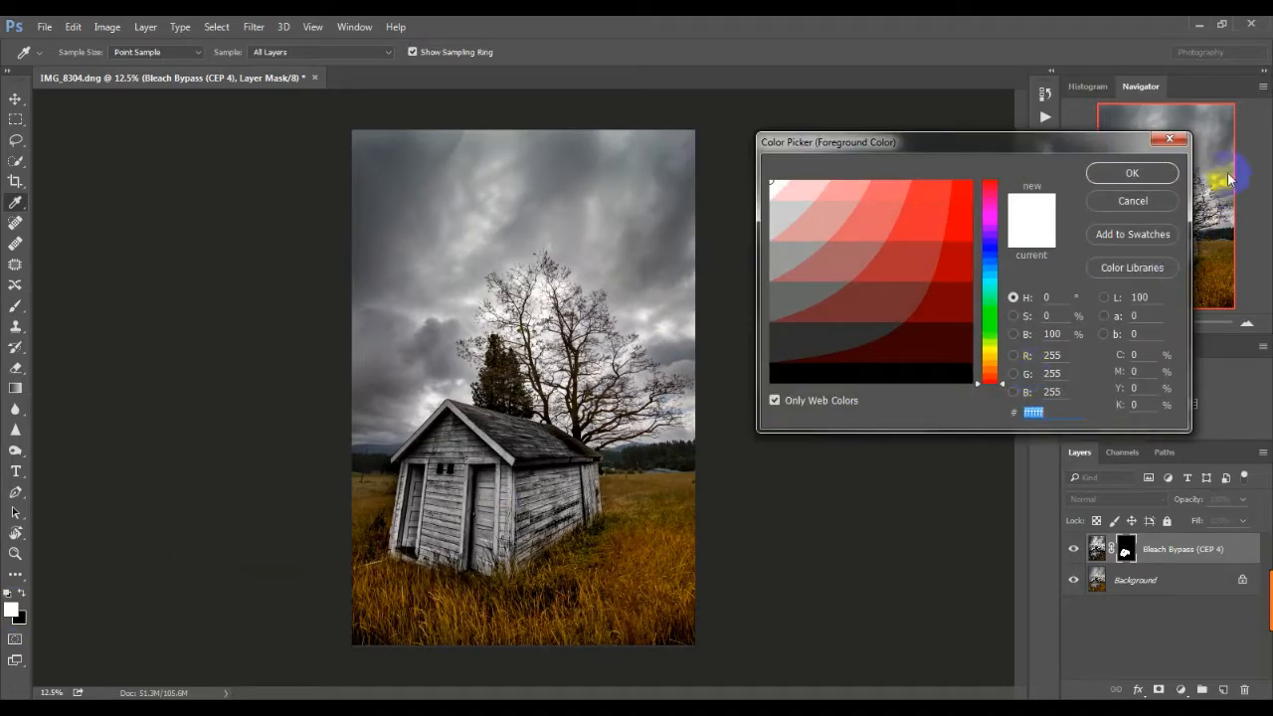
pyautogui.click(1144, 173)
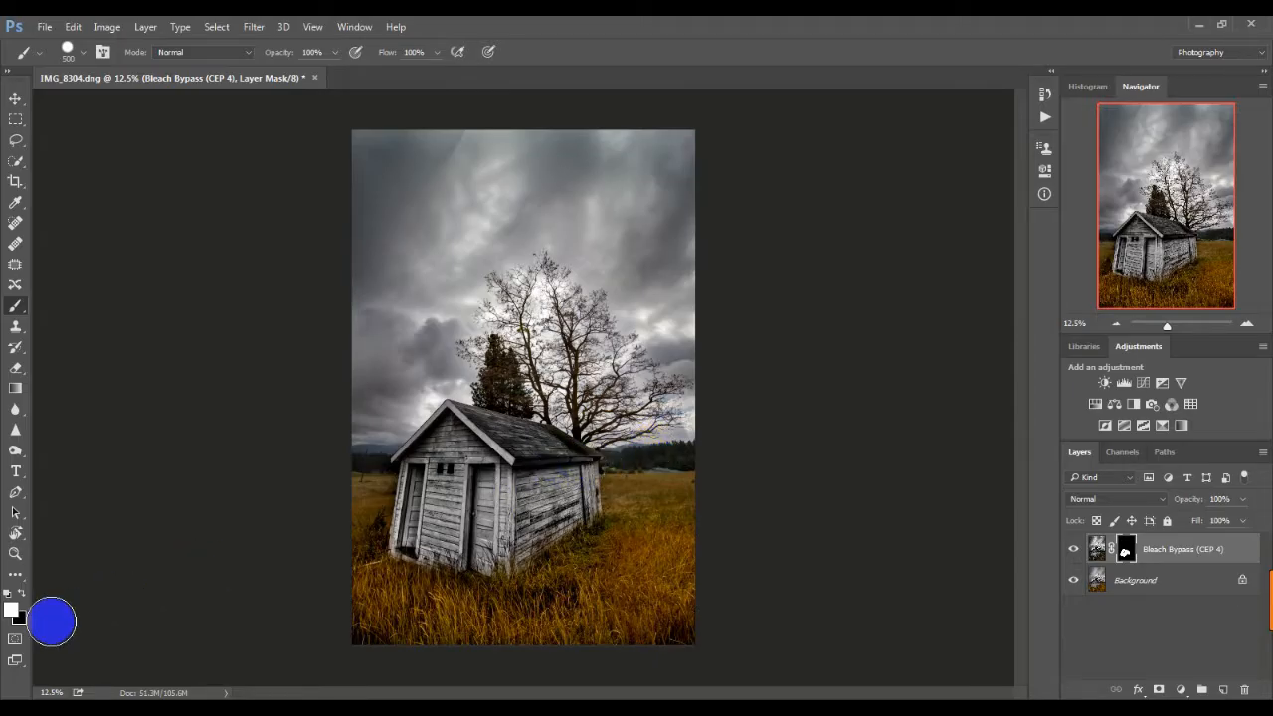
pyautogui.click(20, 623)
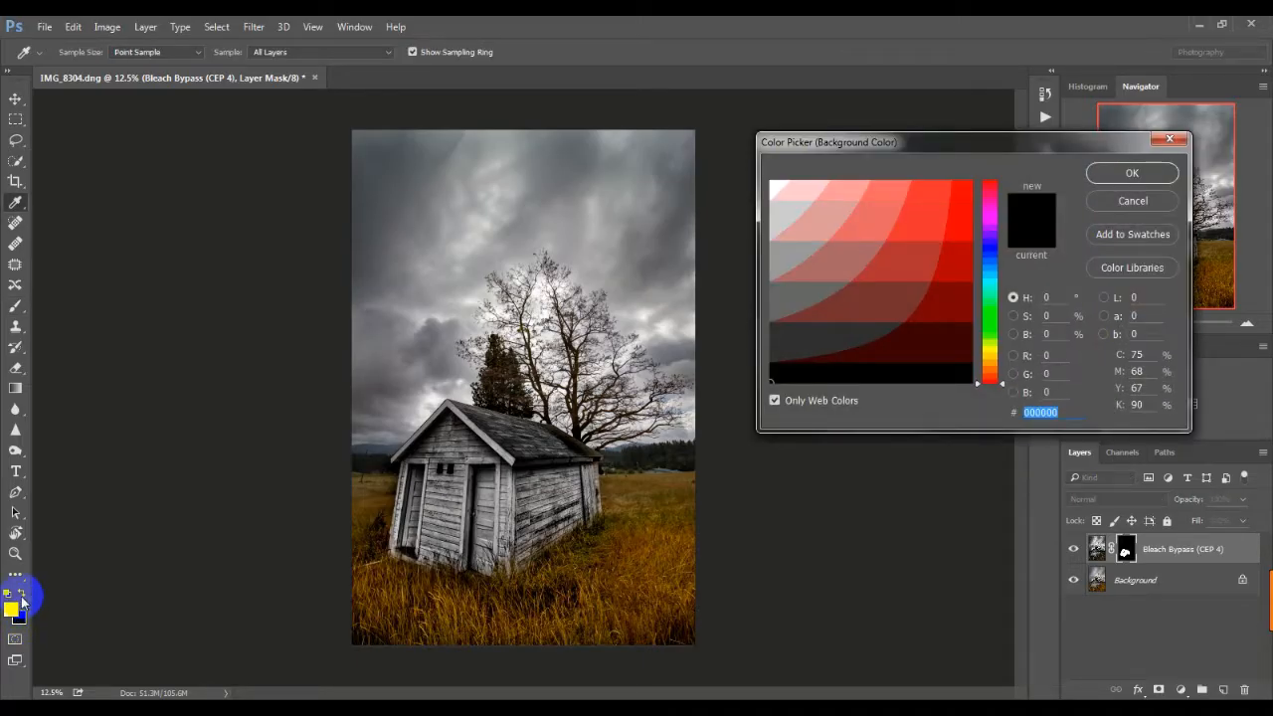
pyautogui.click(24, 599)
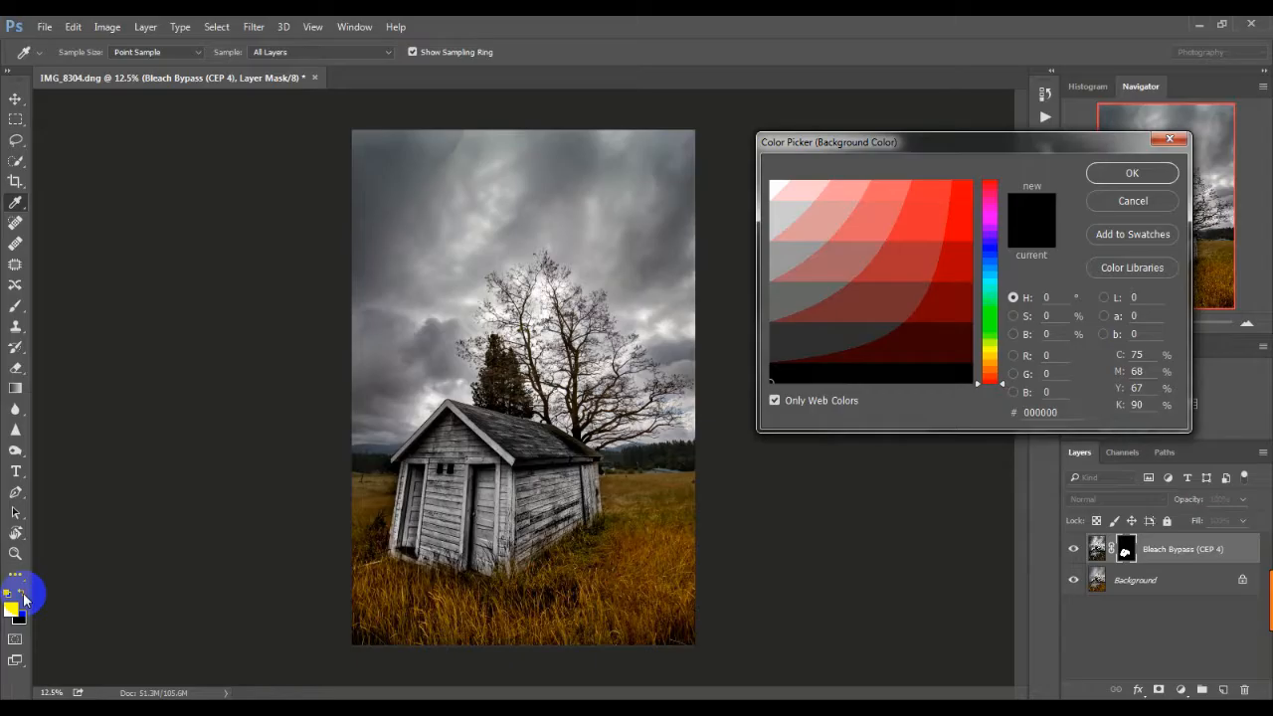
pyautogui.click(1152, 202)
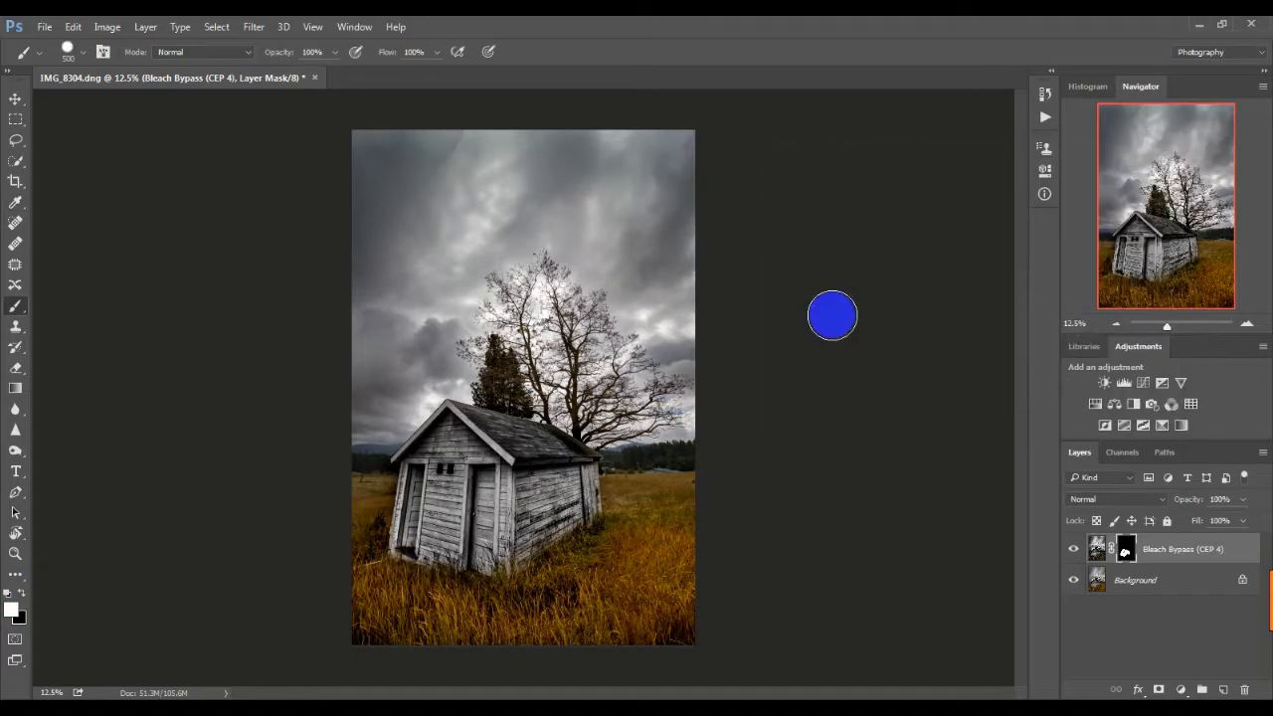
# - Paint black on the layer mask to hide Bleach Bypass on the shed, and restore it by painting white
pyautogui.click(22, 596)
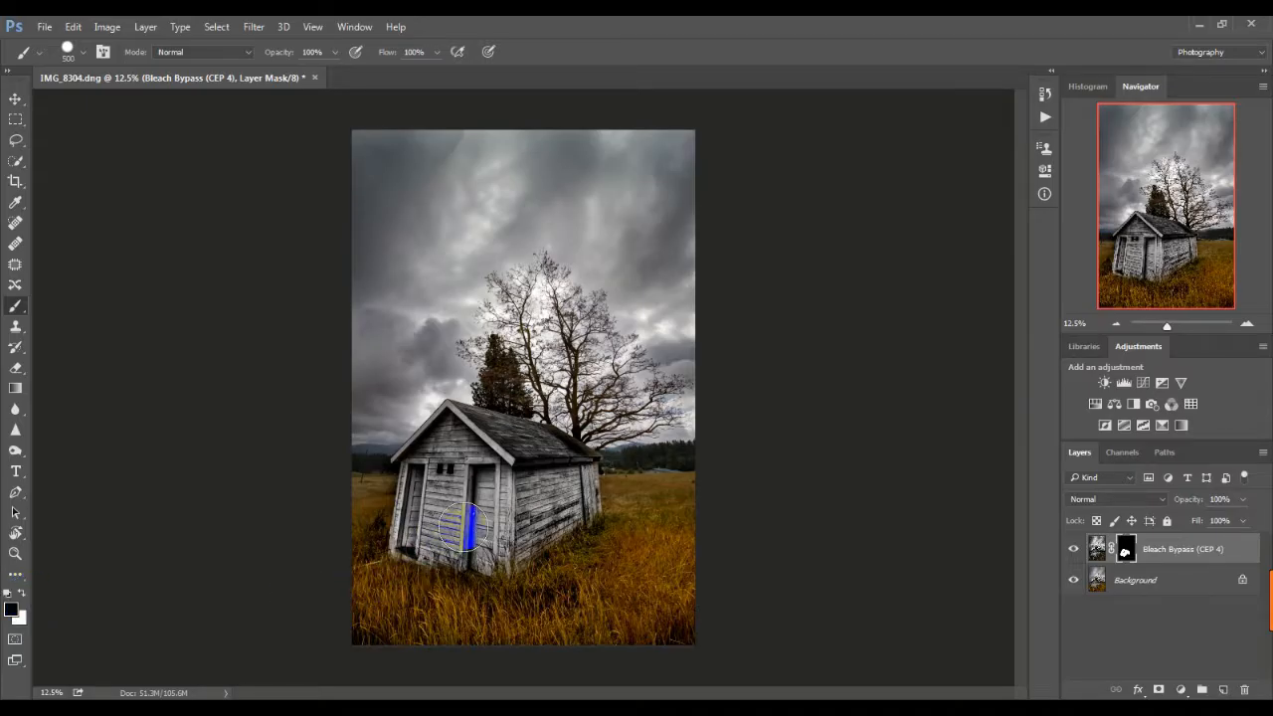
pyautogui.moveTo(467, 527)
pyautogui.mouseDown()
pyautogui.moveTo(421, 525)
pyautogui.moveTo(443, 460)
pyautogui.moveTo(467, 512)
pyautogui.moveTo(527, 512)
pyautogui.moveTo(567, 485)
pyautogui.moveTo(550, 456)
pyautogui.moveTo(486, 434)
pyautogui.moveTo(489, 522)
pyautogui.moveTo(527, 531)
pyautogui.moveTo(569, 508)
pyautogui.mouseUp()
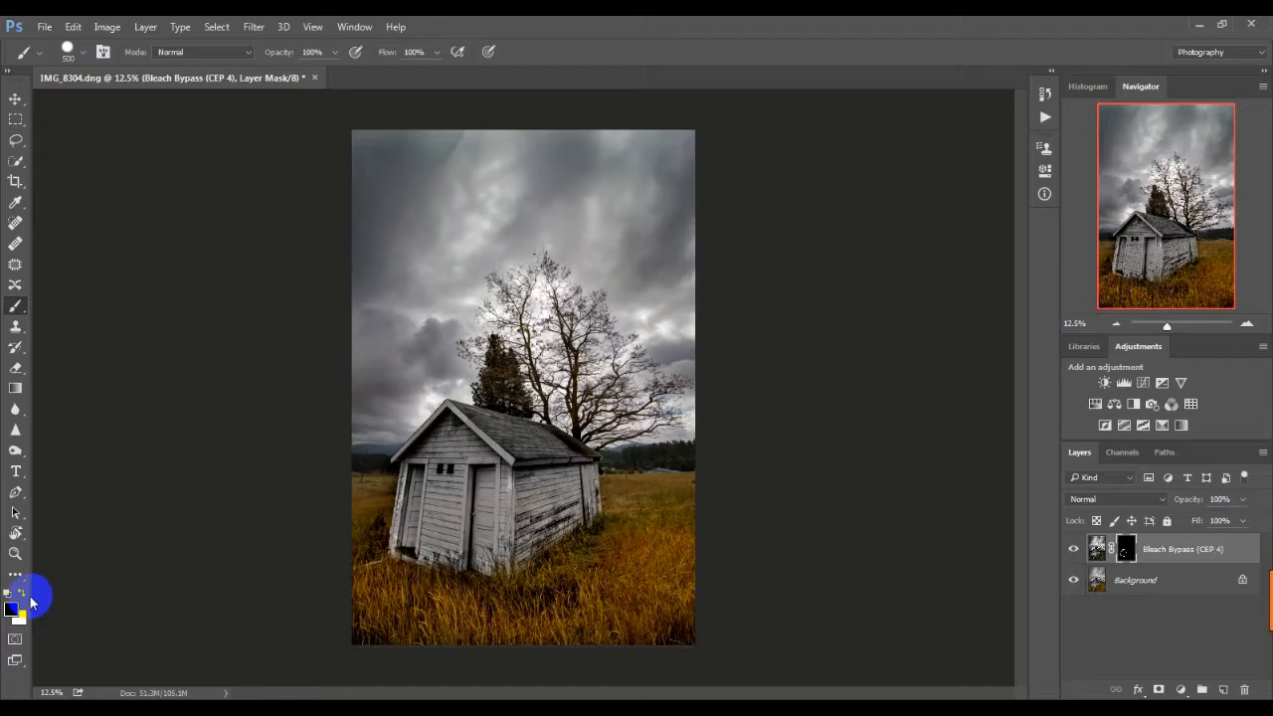
pyautogui.click(22, 594)
pyautogui.moveTo(386, 560)
pyautogui.mouseDown()
pyautogui.moveTo(429, 527)
pyautogui.moveTo(417, 533)
pyautogui.moveTo(445, 443)
pyautogui.moveTo(504, 449)
pyautogui.moveTo(575, 486)
pyautogui.moveTo(567, 511)
pyautogui.moveTo(480, 536)
pyautogui.moveTo(465, 505)
pyautogui.moveTo(480, 485)
pyautogui.moveTo(552, 493)
pyautogui.moveTo(565, 524)
pyautogui.mouseUp()
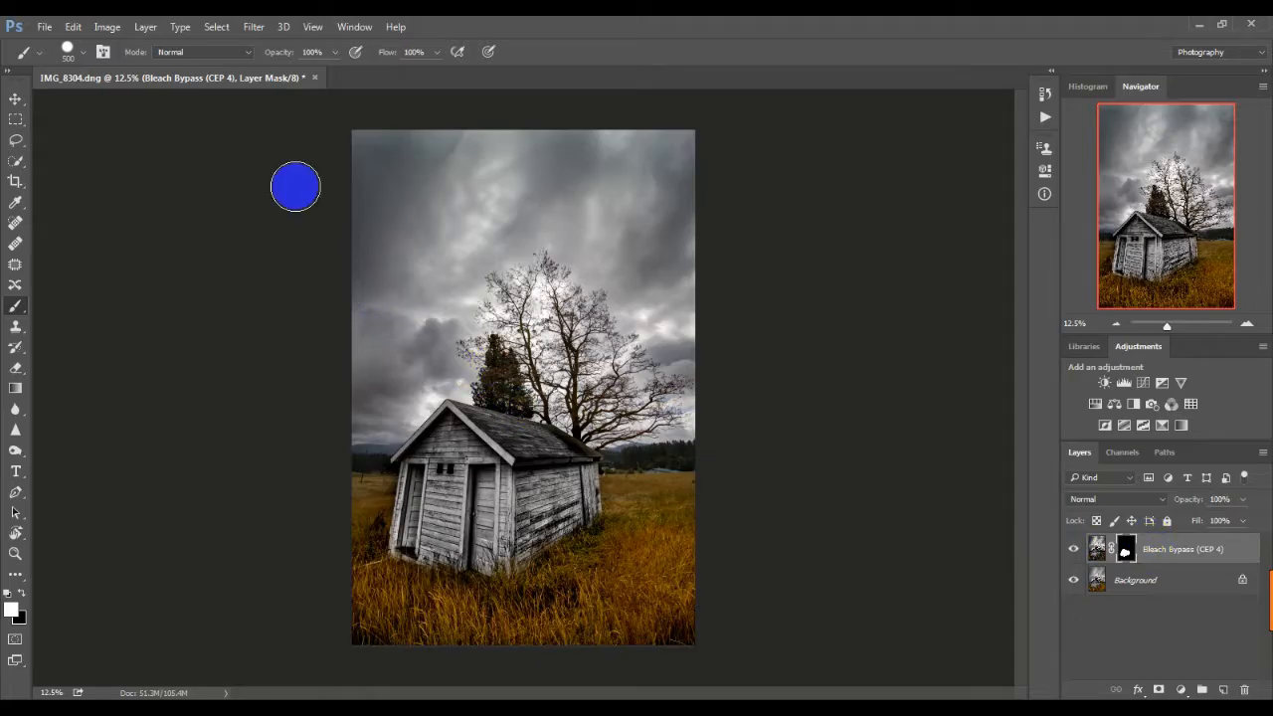
# - Flatten the image so the Bleach Bypass layer merges into the Background
pyautogui.click(145, 27)
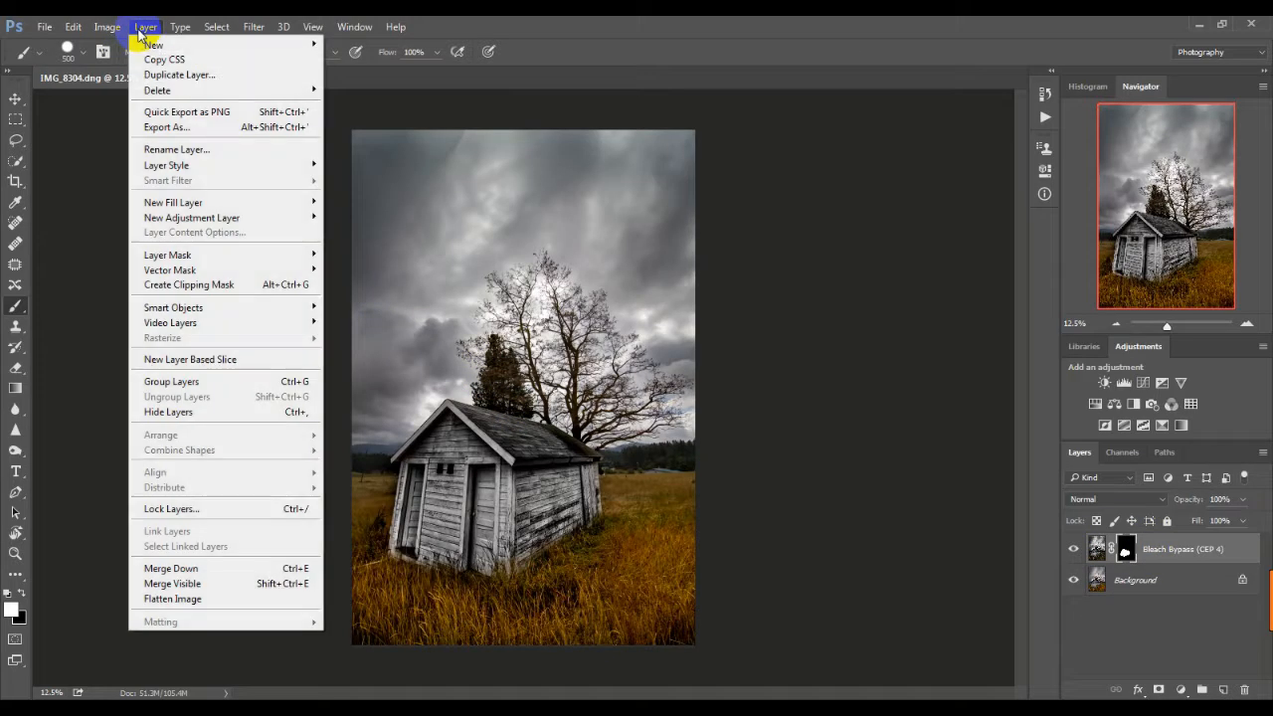
pyautogui.click(176, 599)
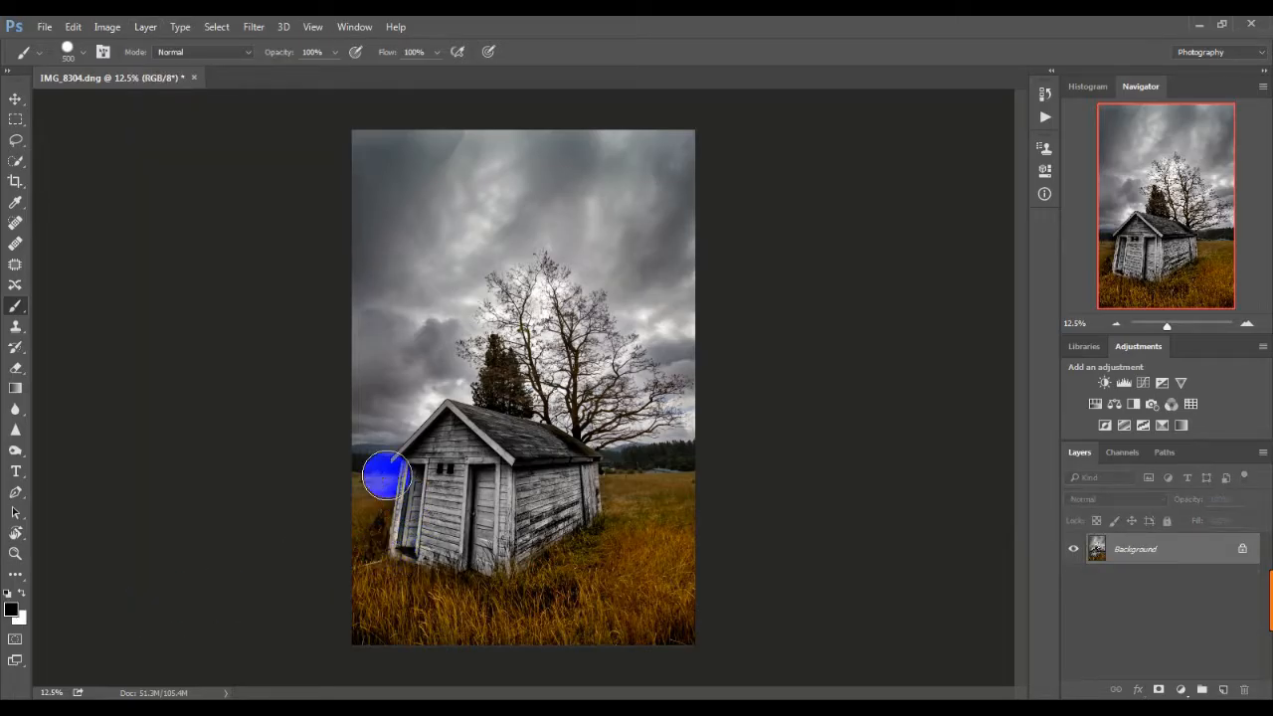
pyautogui.click(45, 26)
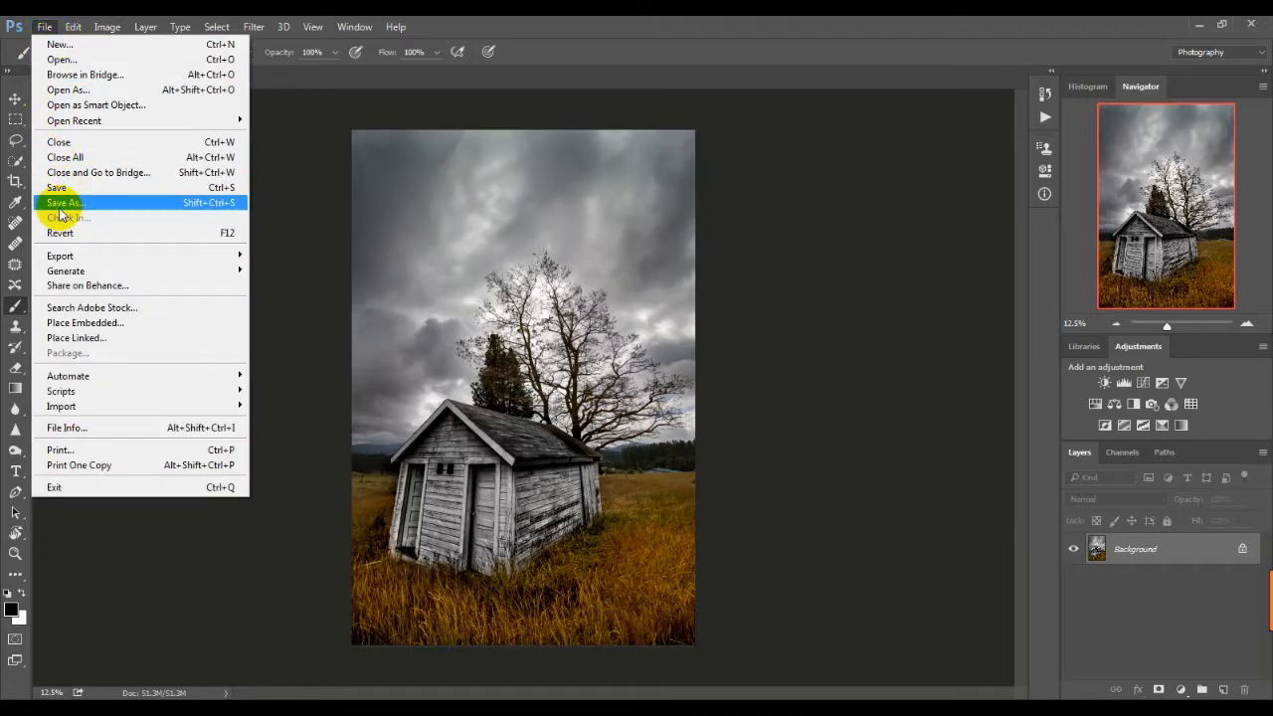
pyautogui.click(503, 378)
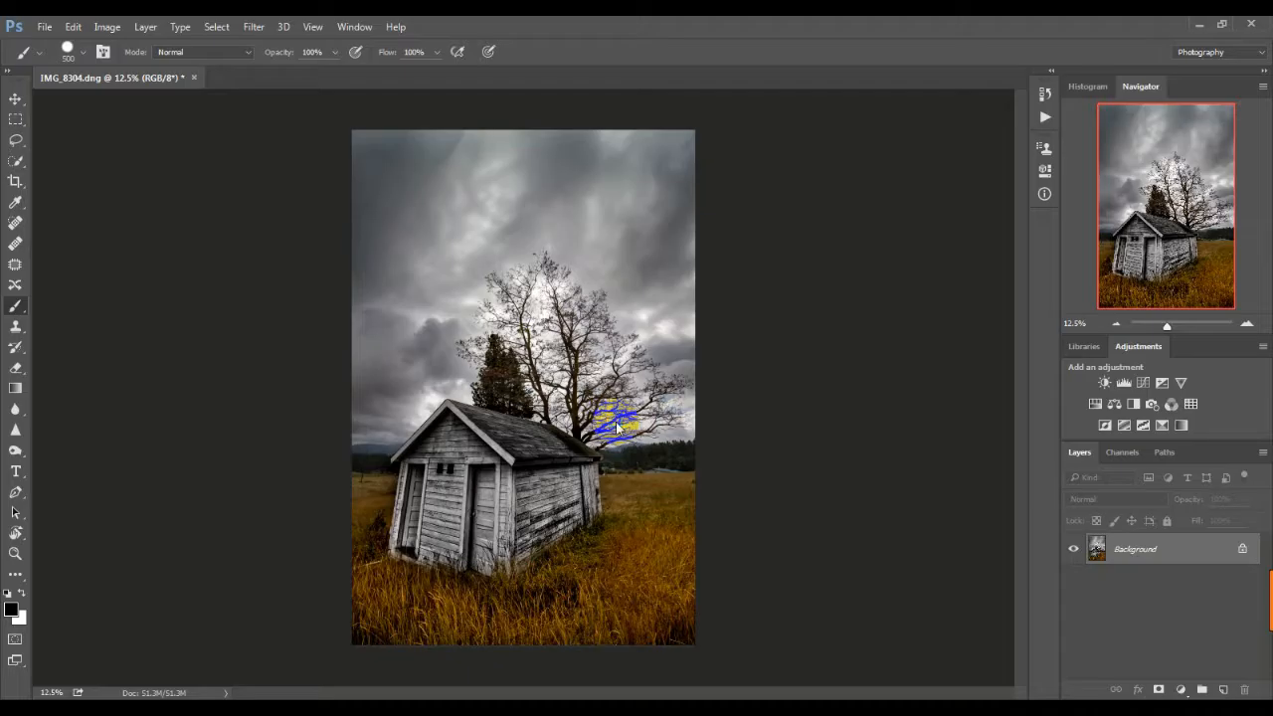
# - Save the flattened photo to the Desktop as a TIFF named 1 with LZW compression
pyautogui.hotkey('ctrl', 'shift', 's')
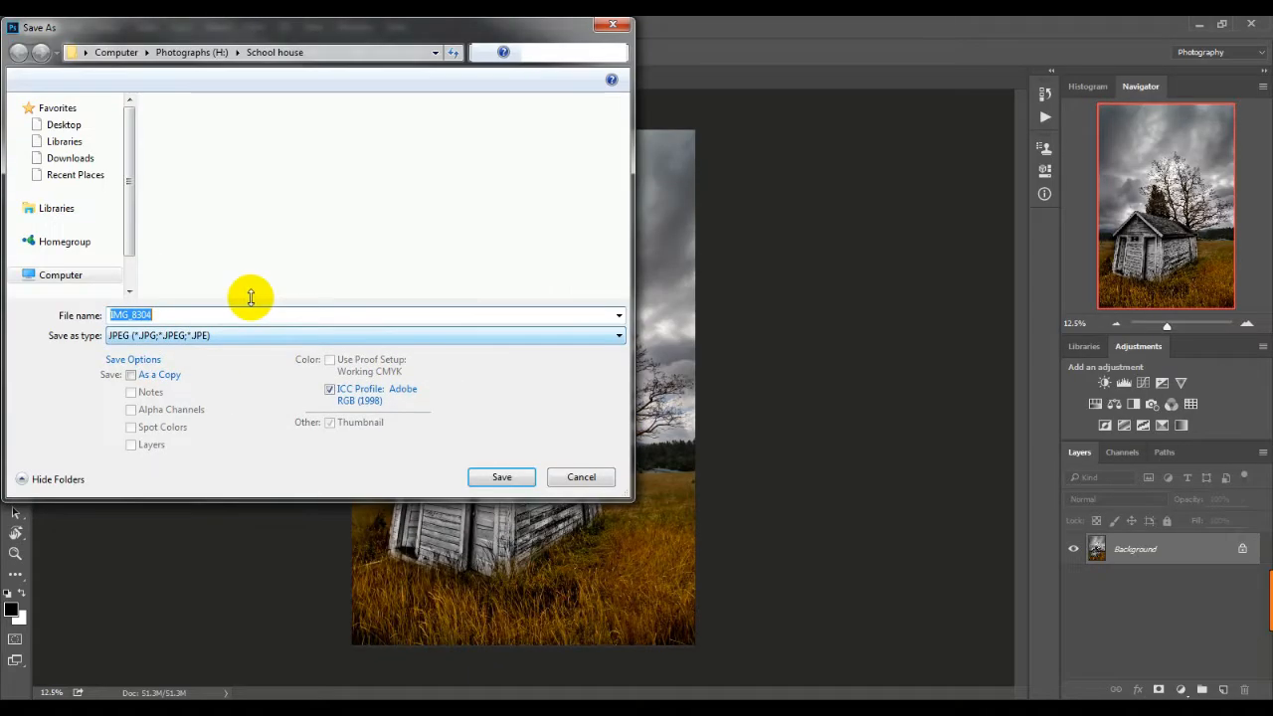
pyautogui.click(235, 337)
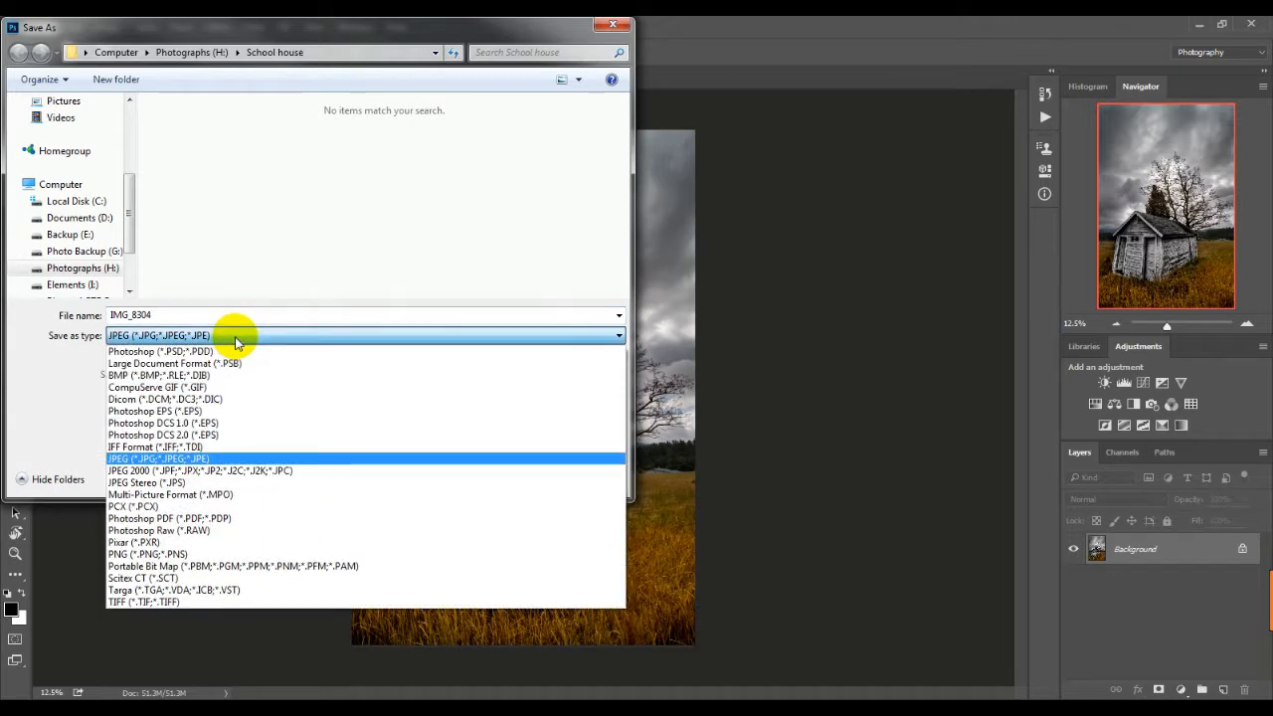
pyautogui.click(178, 600)
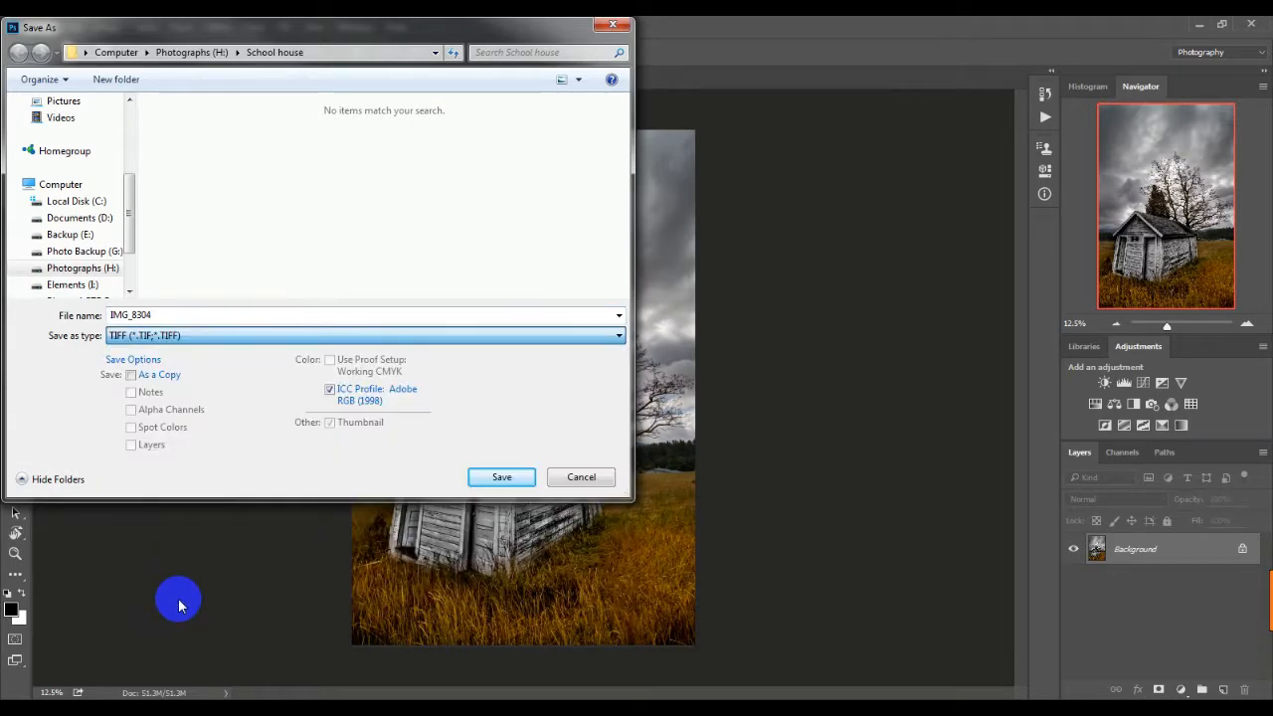
pyautogui.doubleClick(203, 316)
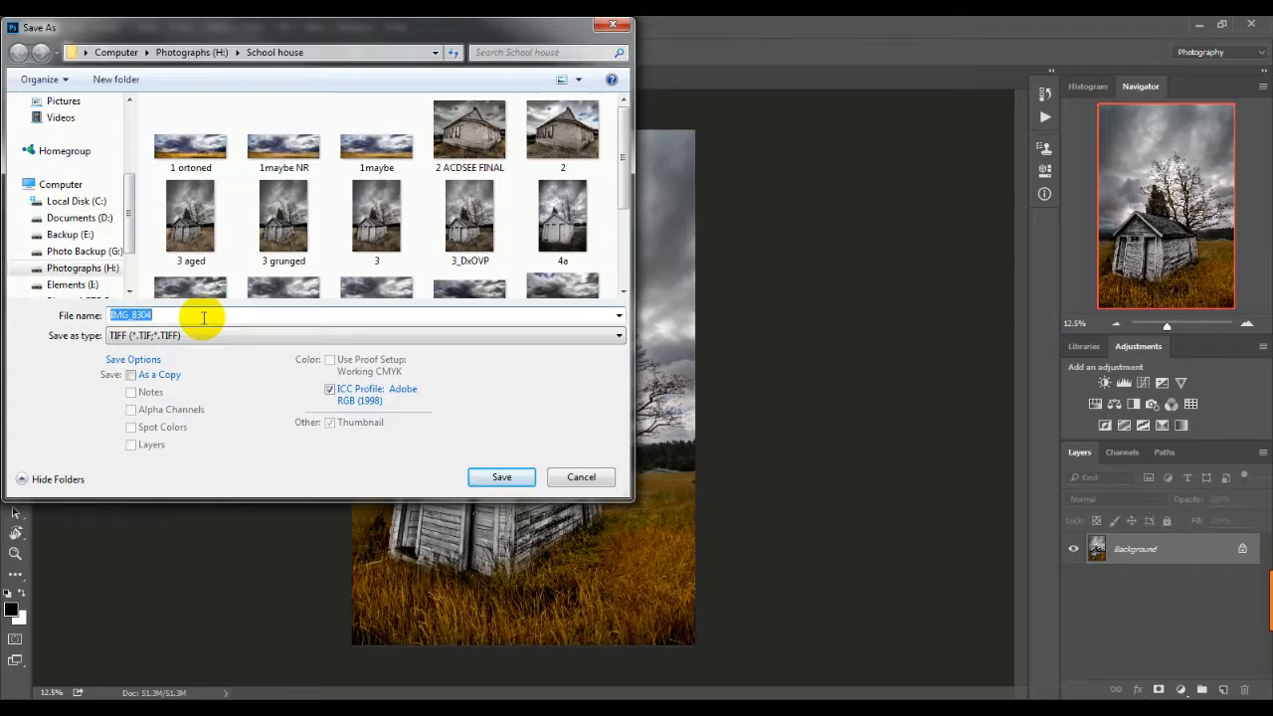
pyautogui.write('1')
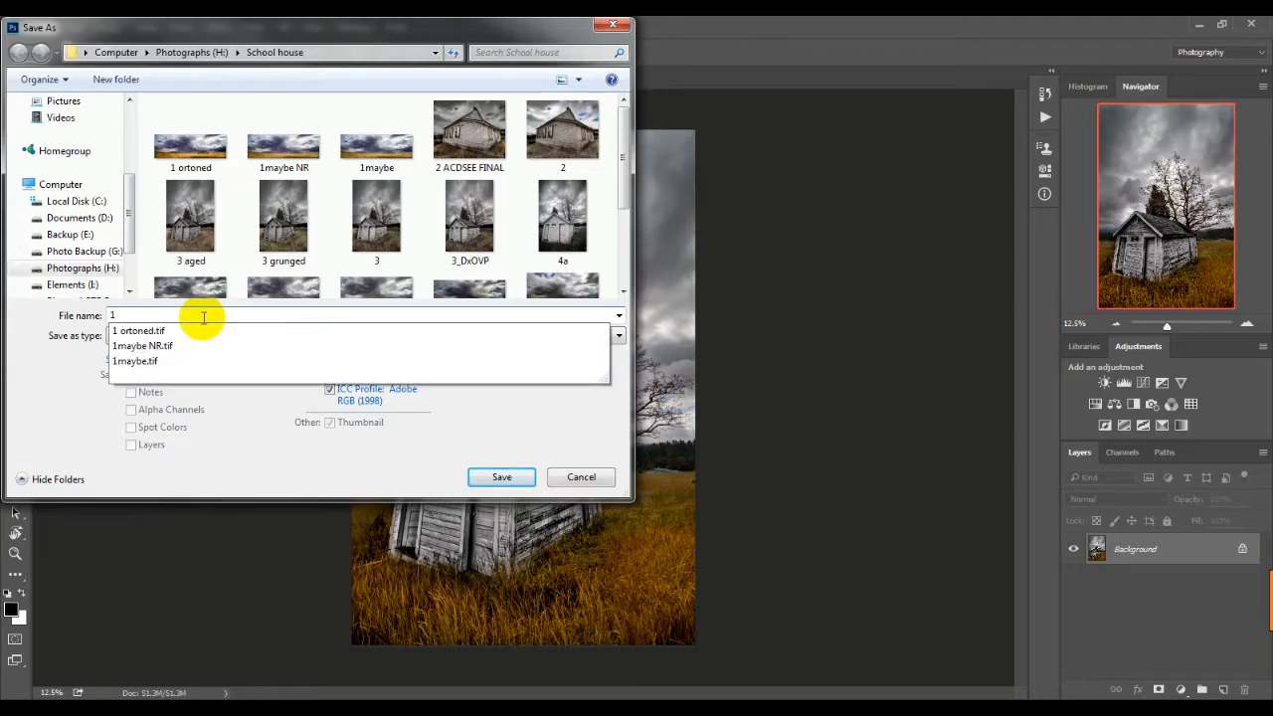
pyautogui.click(478, 445)
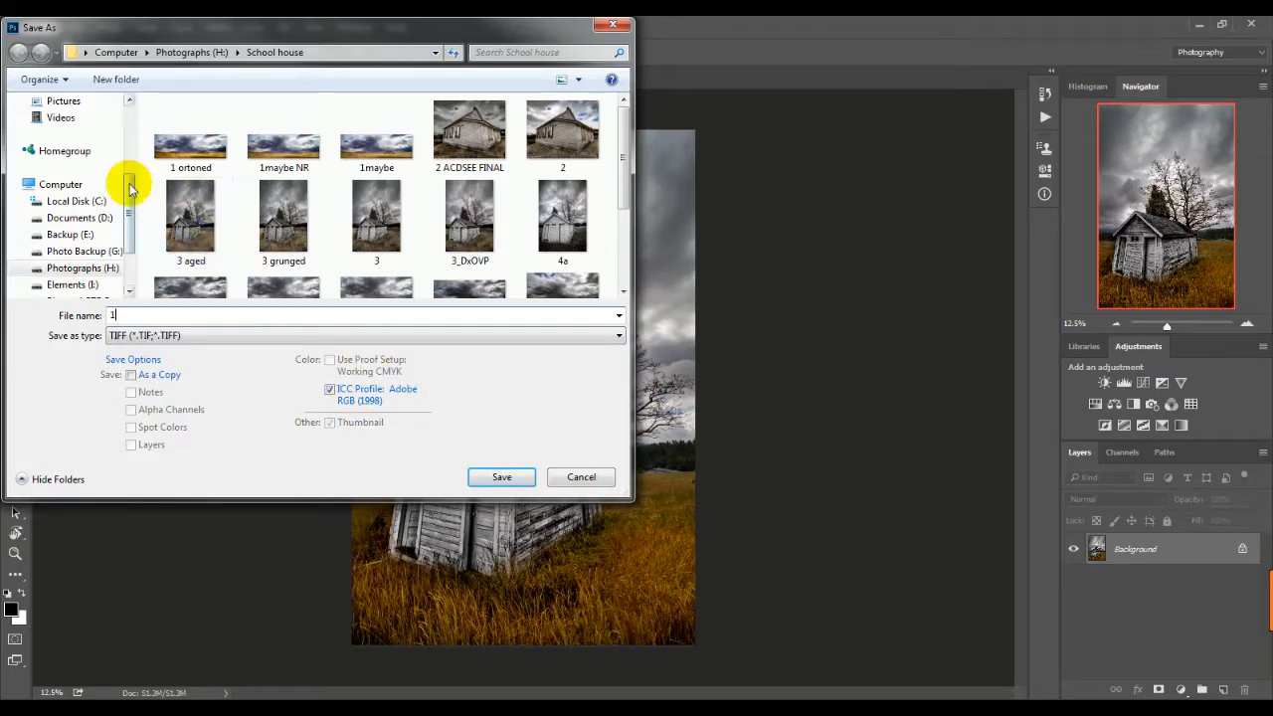
pyautogui.moveTo(128, 193); pyautogui.dragTo(125, 115)
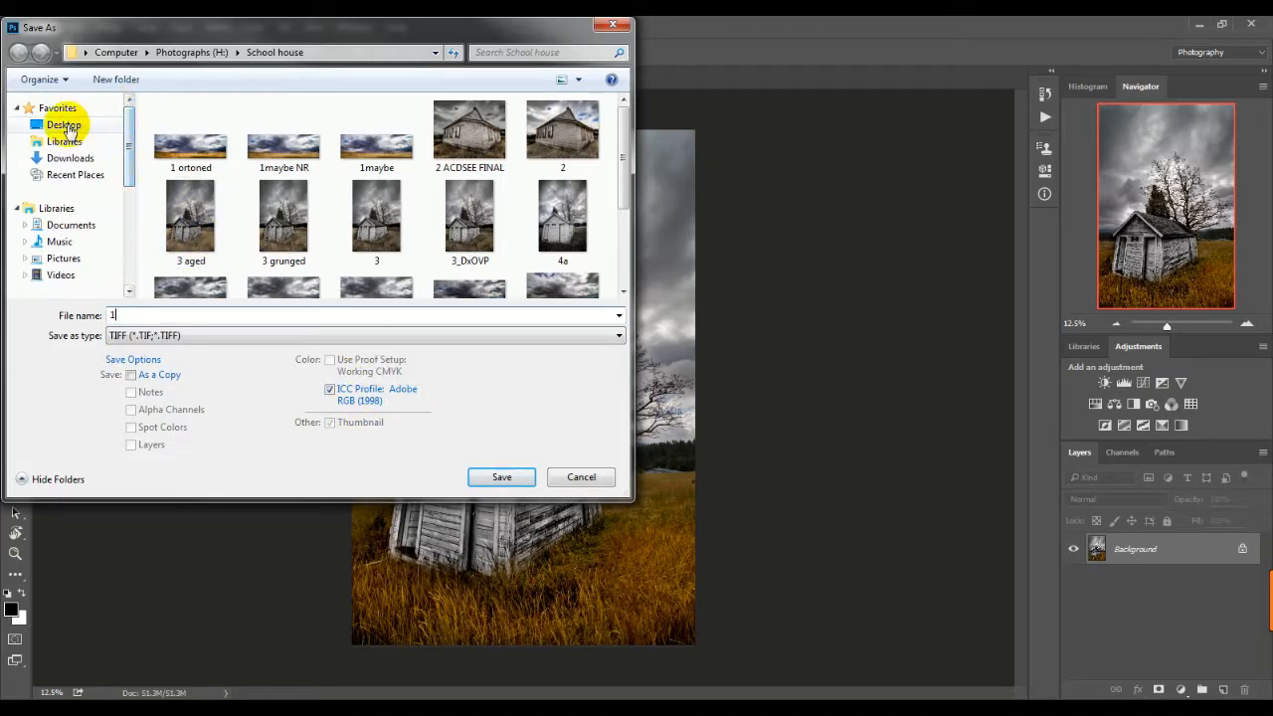
pyautogui.click(62, 124)
pyautogui.click(502, 479)
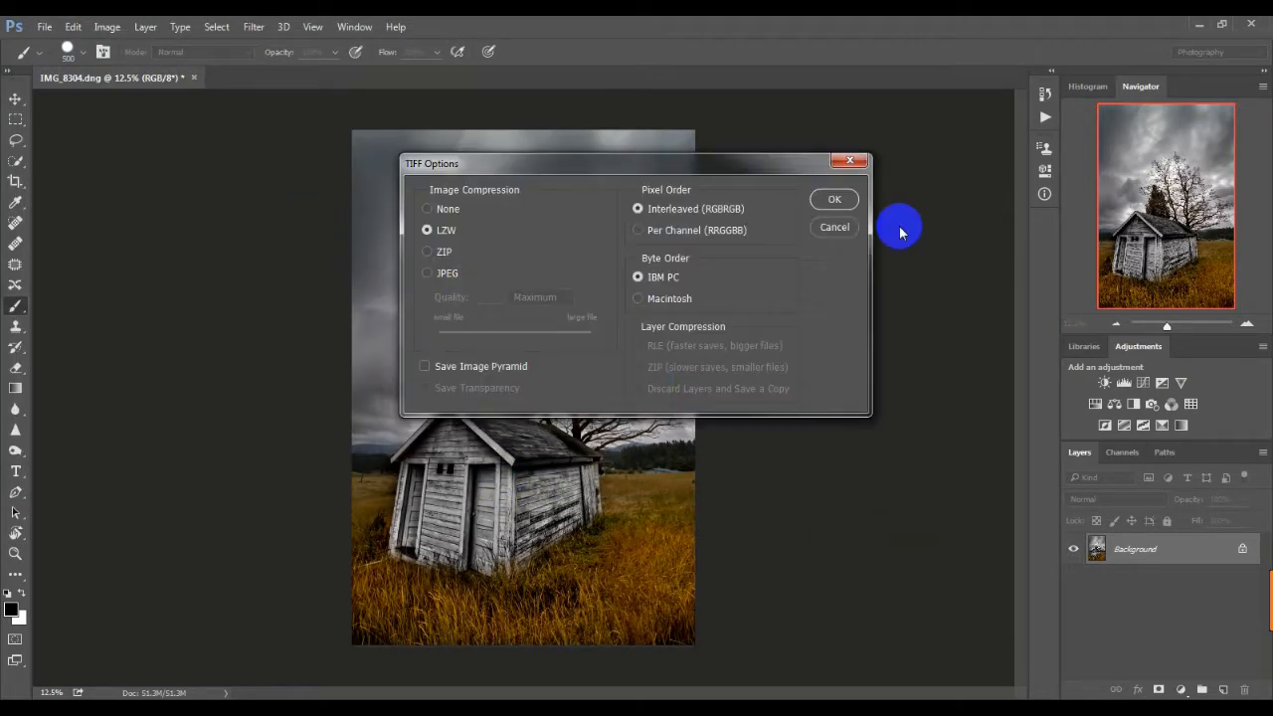
pyautogui.click(834, 201)
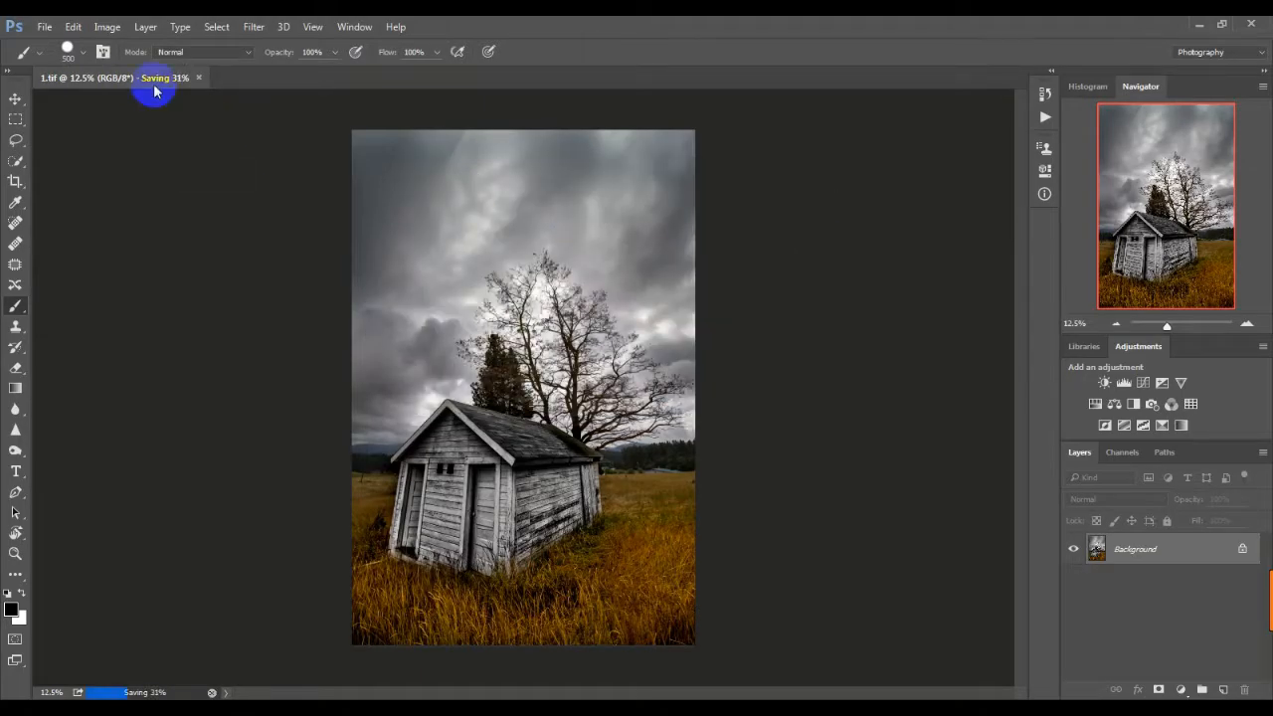
# - Step back in the history to undo the flattening, and deselect the Bleach Bypass layer
pyautogui.click(73, 27)
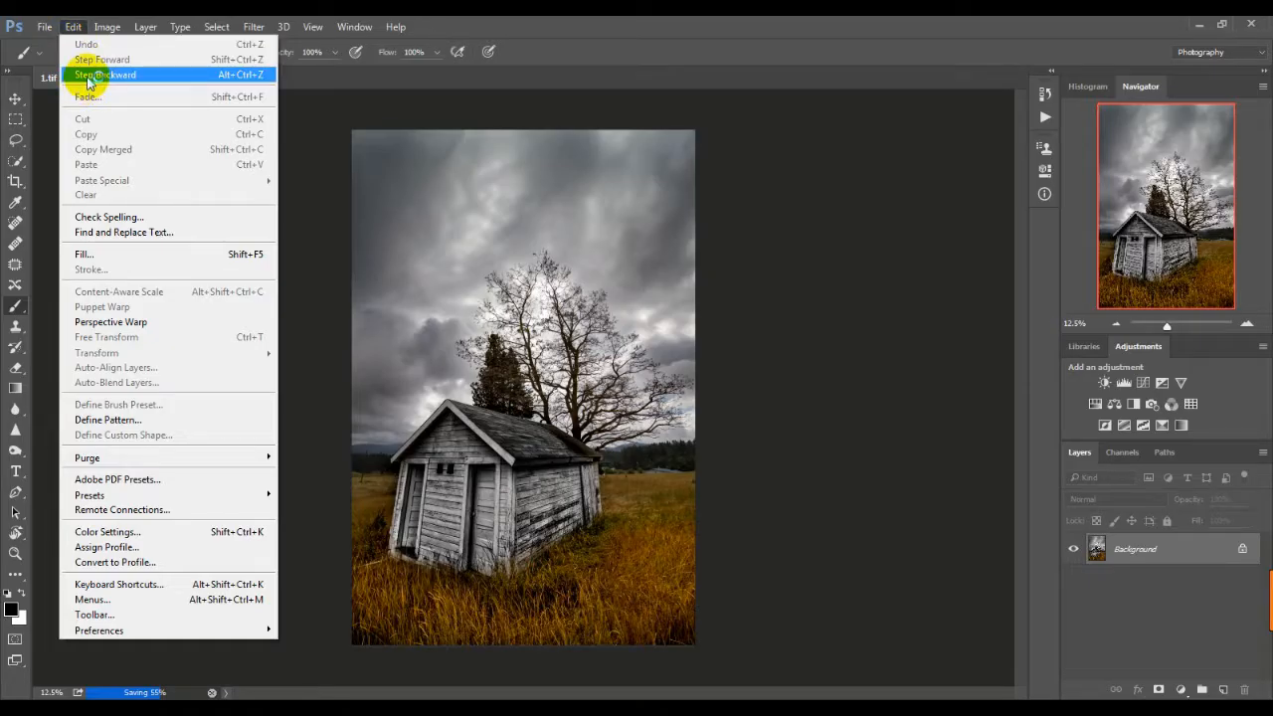
pyautogui.click(89, 74)
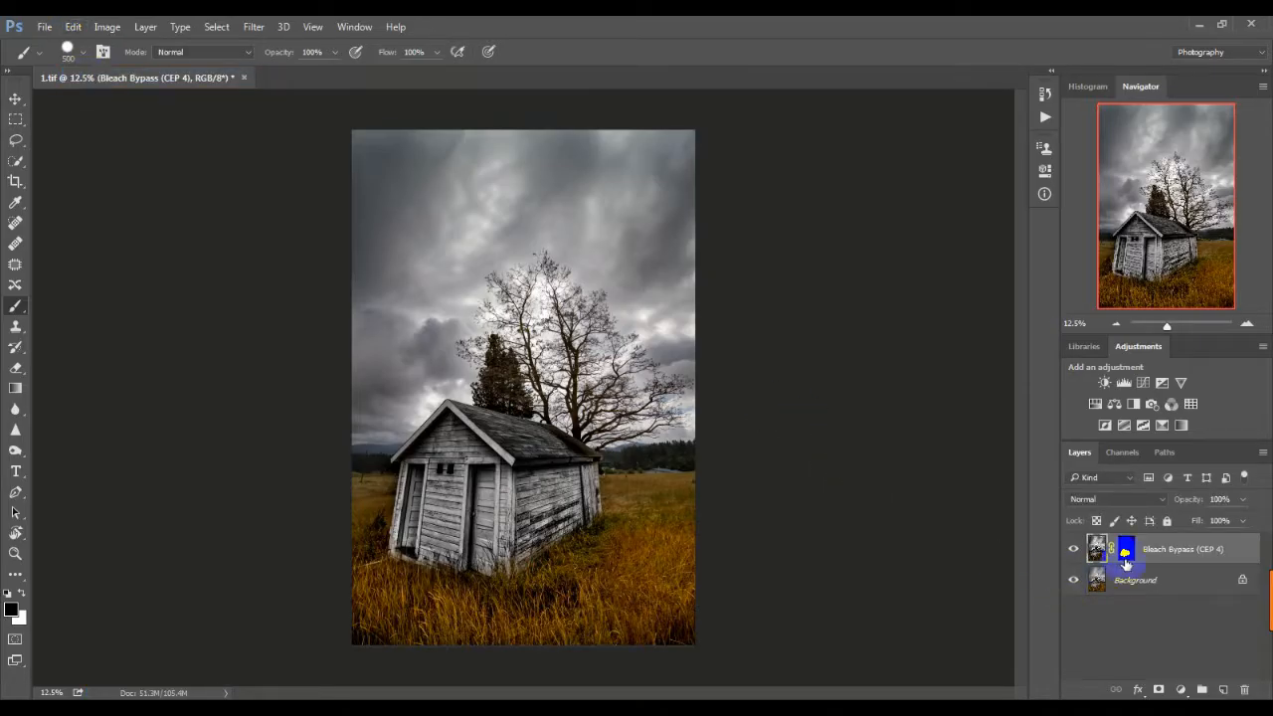
pyautogui.click(1151, 615)
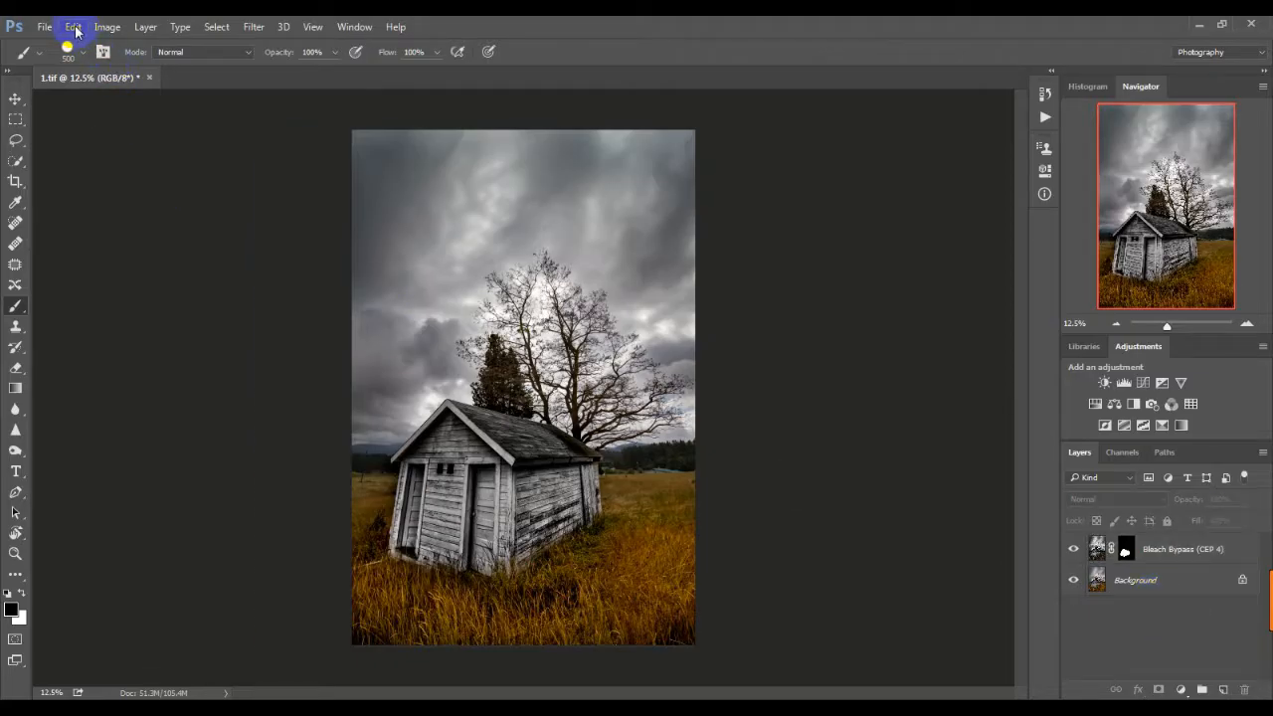
# - Save the layered photo to the Desktop in Photoshop format as 1 PSD, with layers and Maximize Compatibility
pyautogui.click(45, 27)
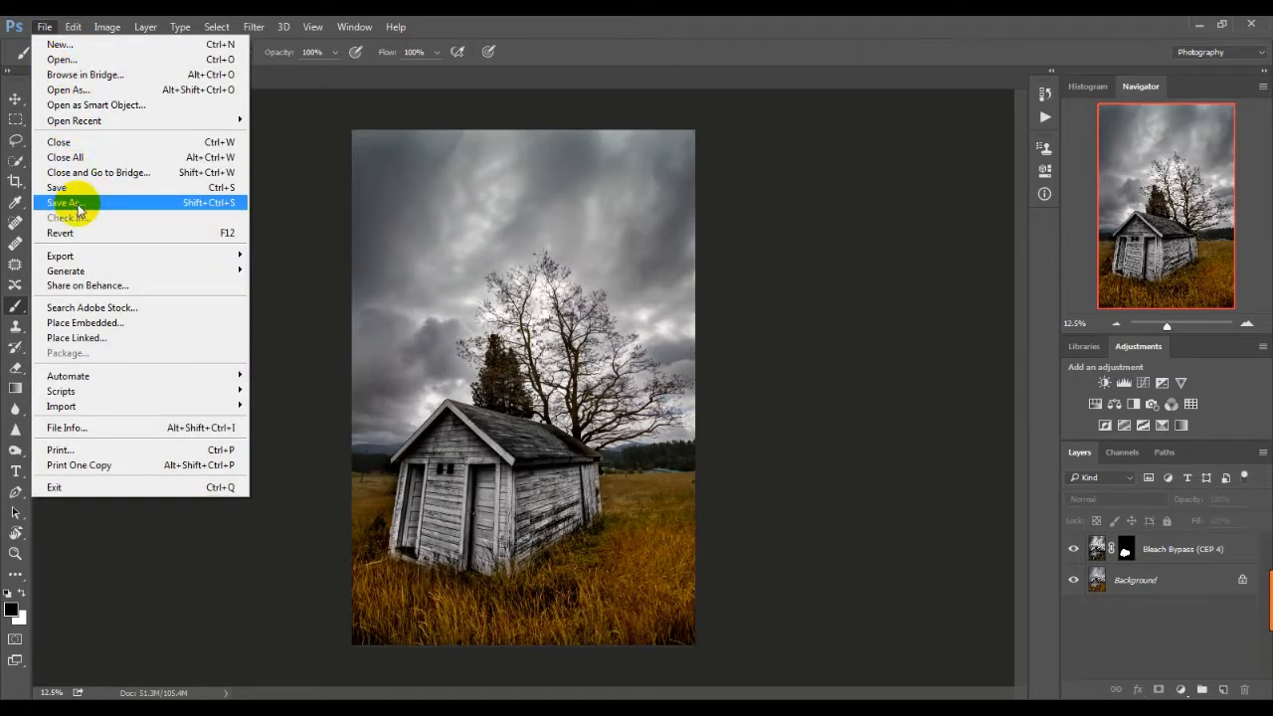
pyautogui.click(79, 205)
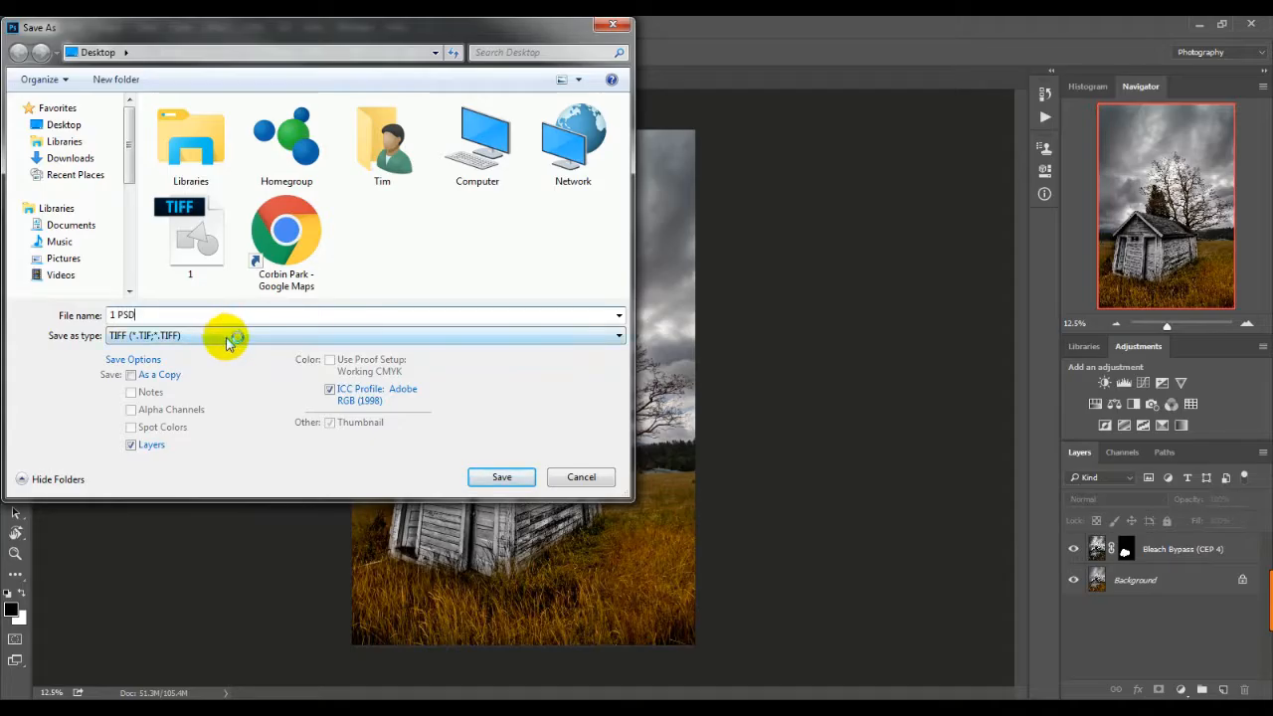
pyautogui.click(227, 340)
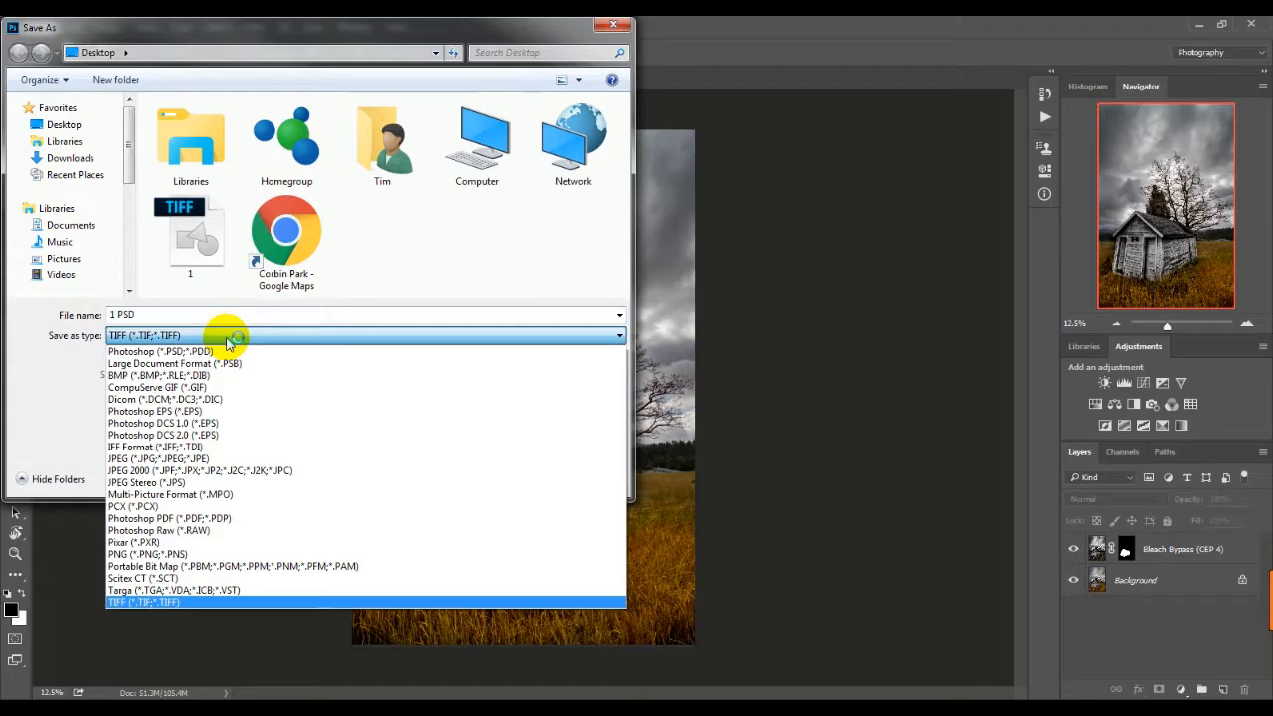
pyautogui.click(204, 351)
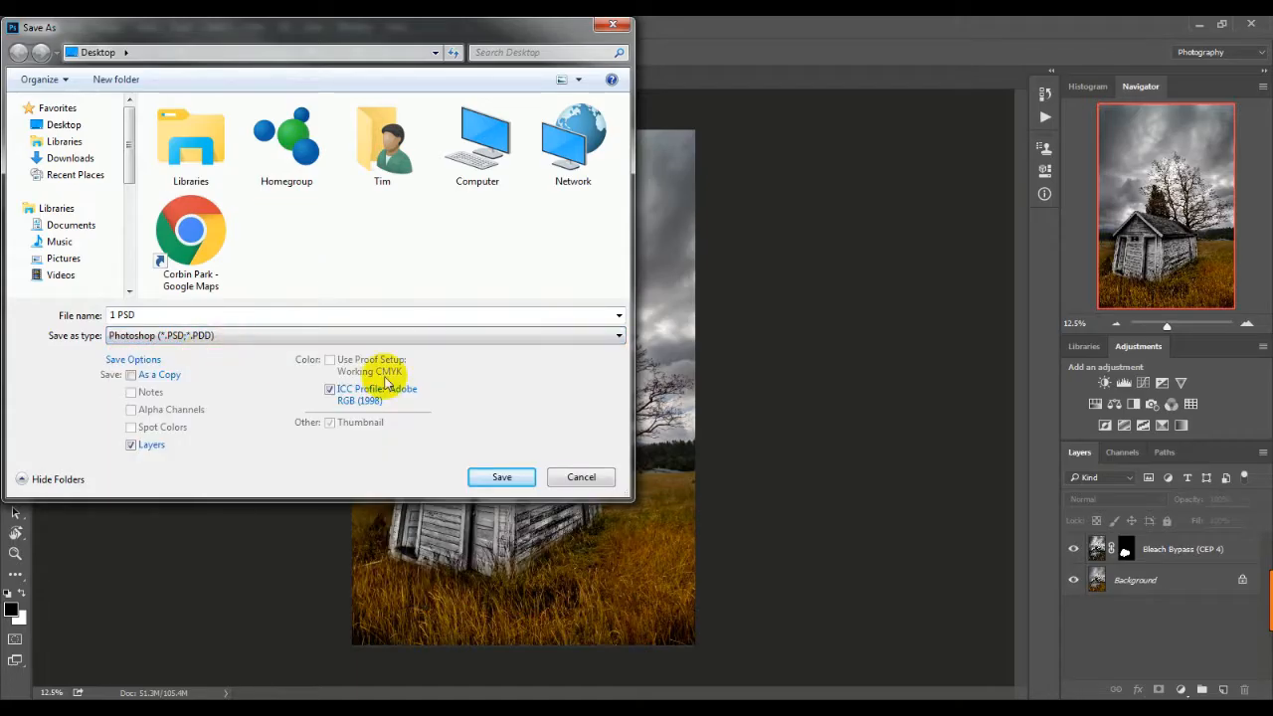
pyautogui.click(503, 478)
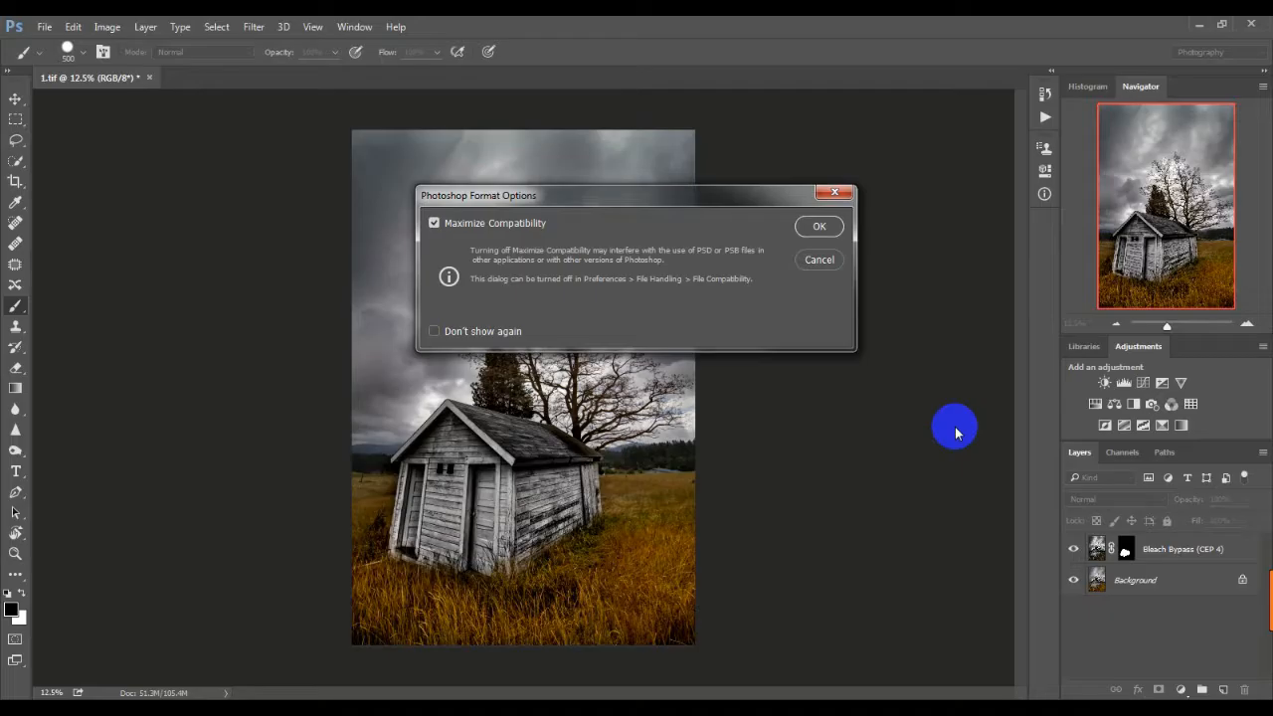
pyautogui.click(818, 225)
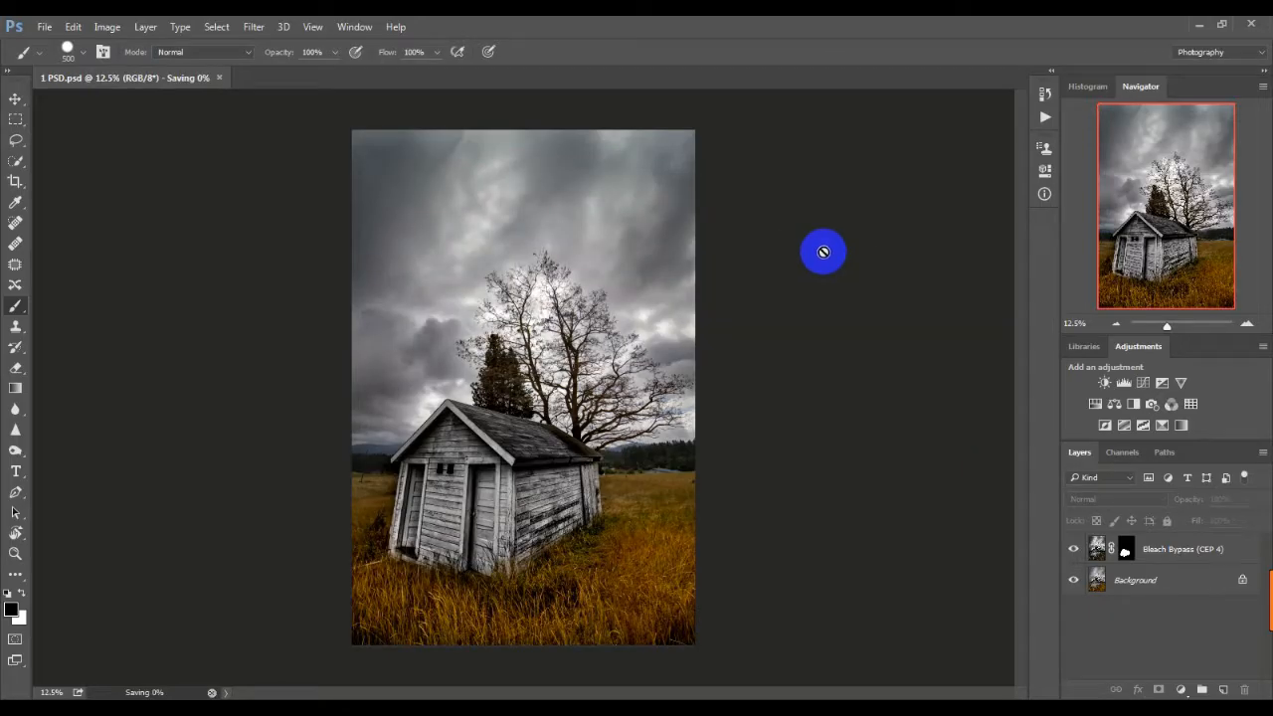